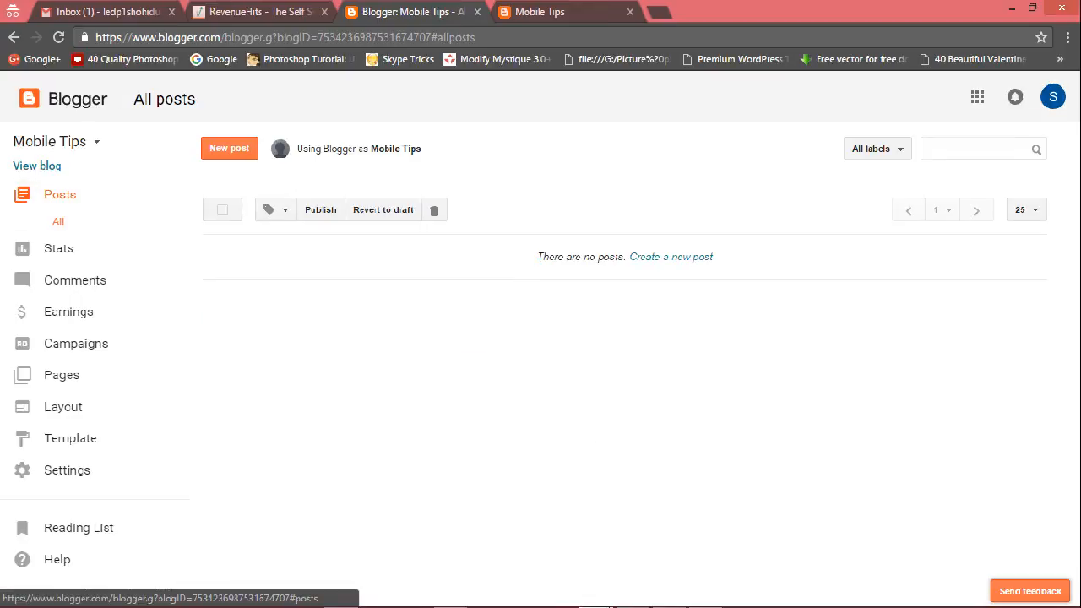
Start a new blog post.
click(229, 147)
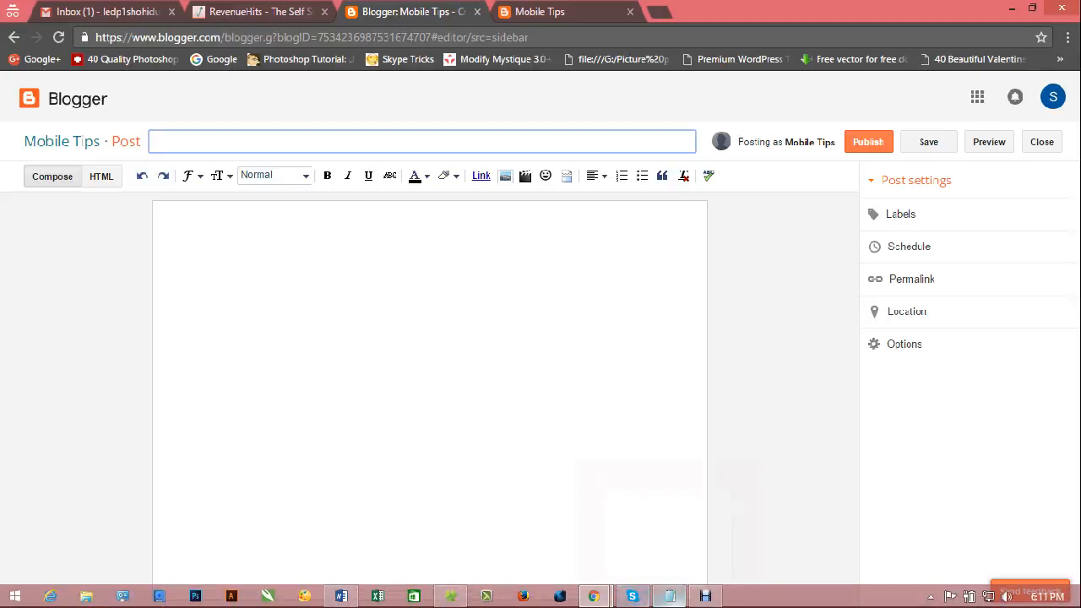
mouse_move(632, 596)
mouse_move(451, 596)
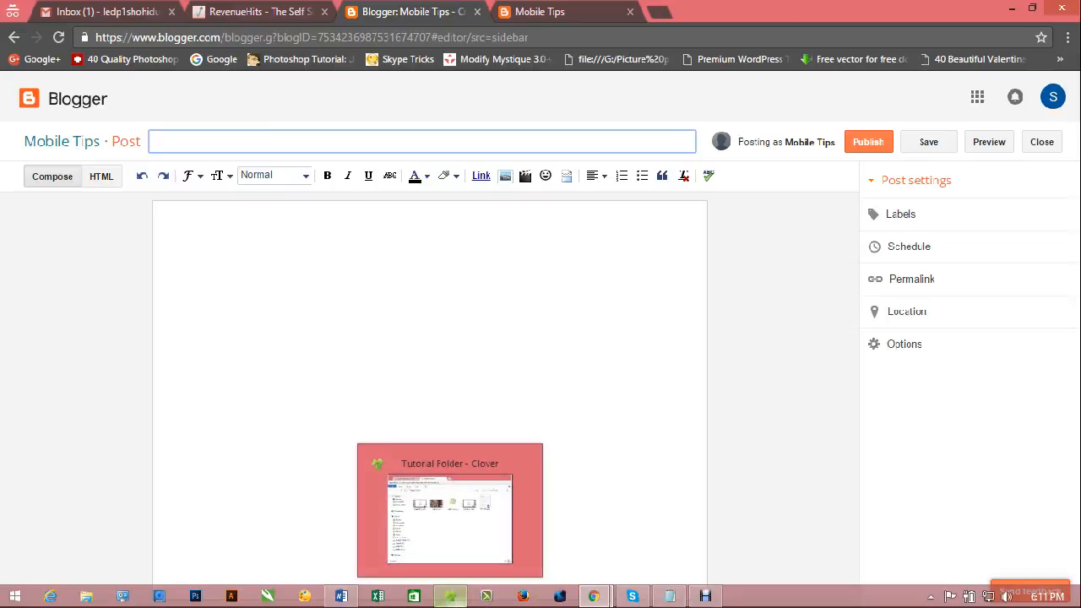
Copy the first heading from the Word document and paste it as the post title.
click(341, 596)
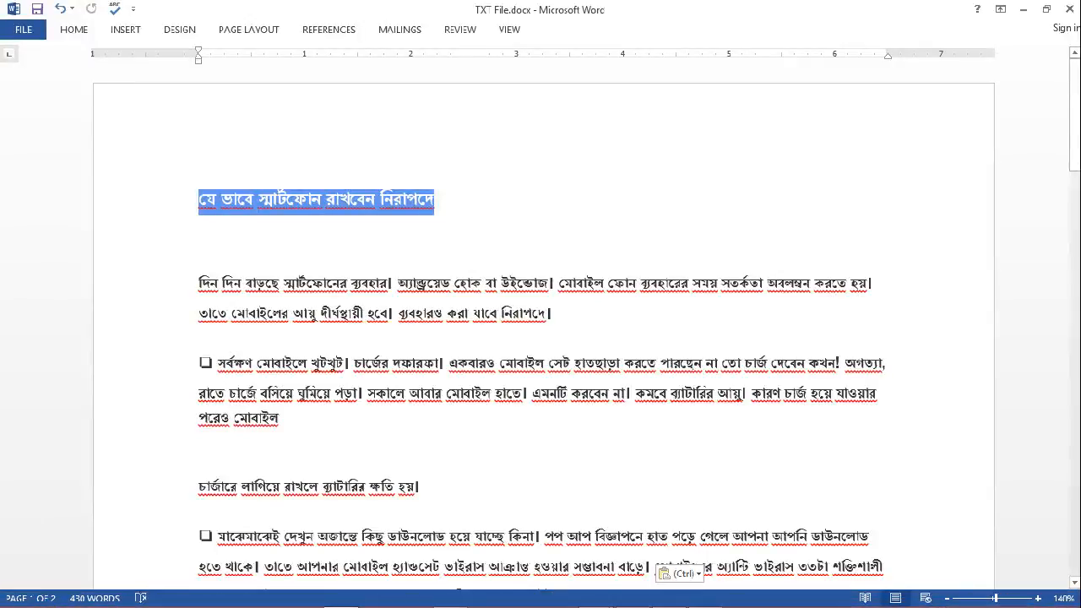
right_click(322, 216)
click(448, 204)
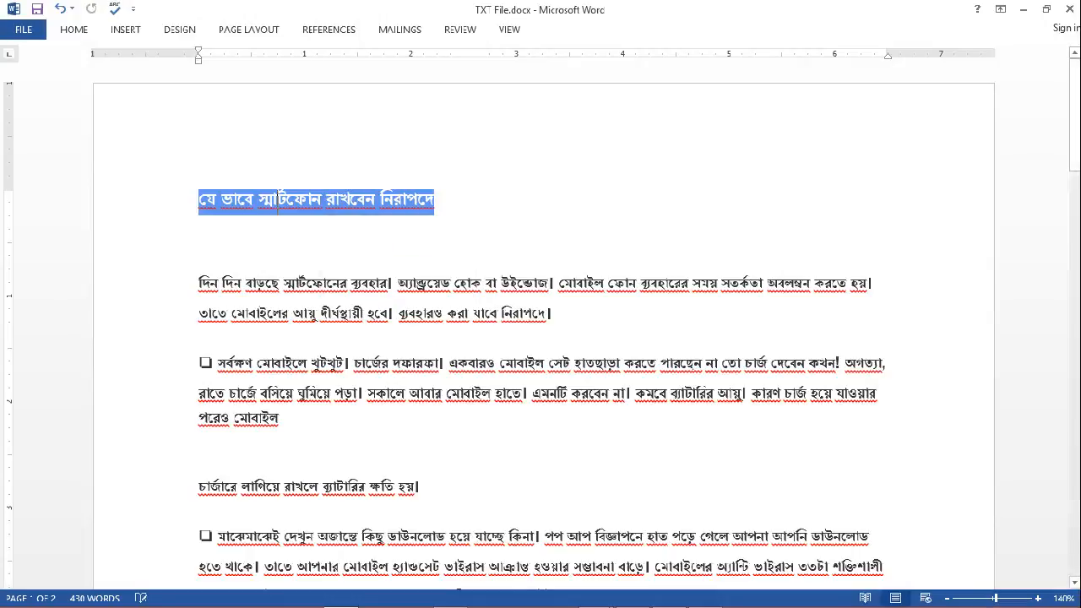
drag(436, 204, 200, 204)
key(ctrl+c)
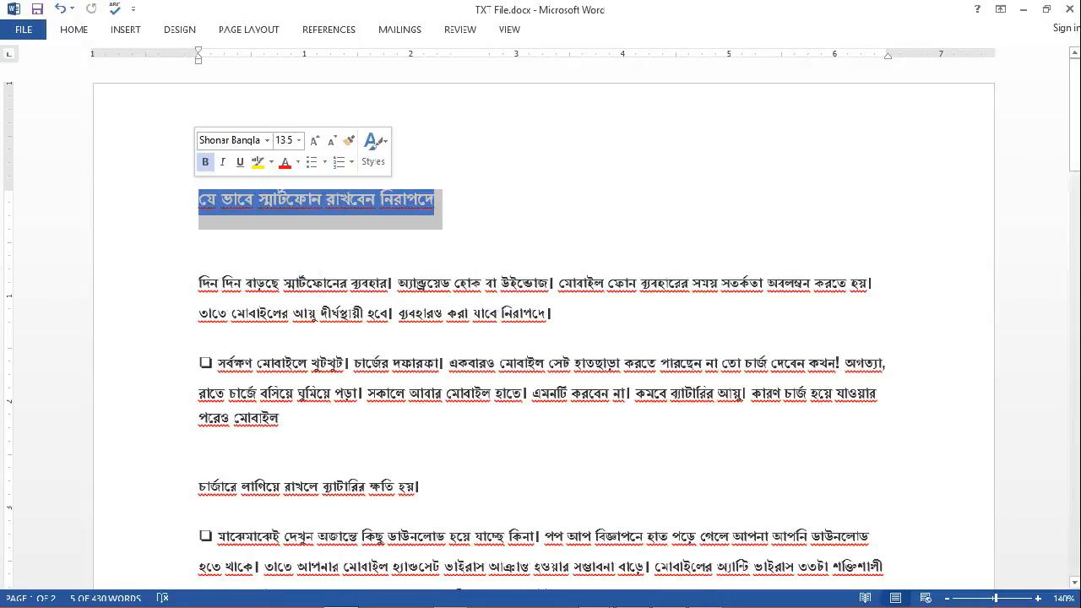
click(1022, 8)
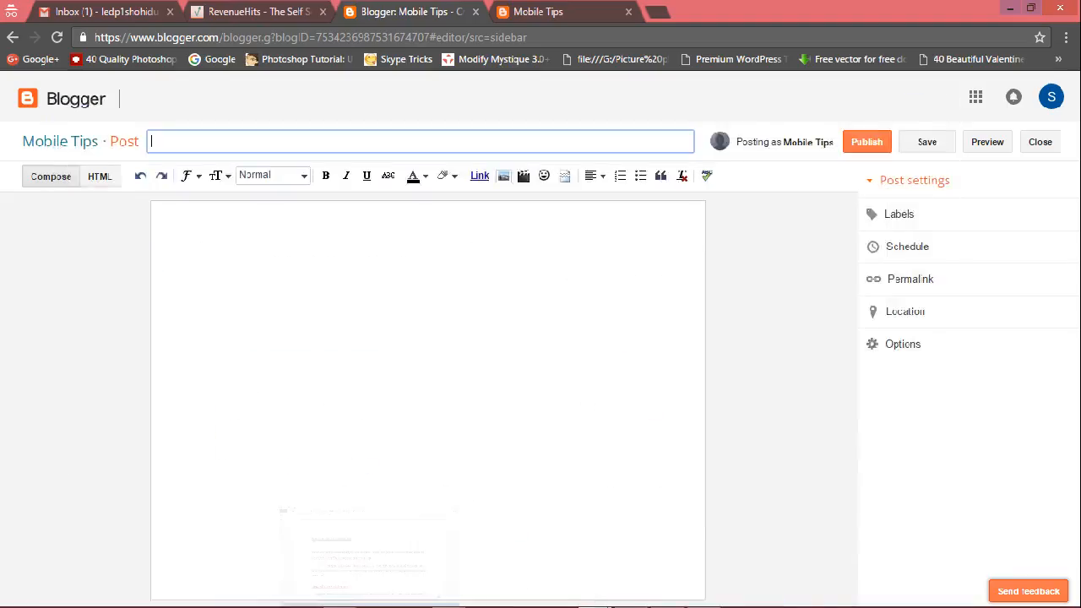
key(ctrl+v)
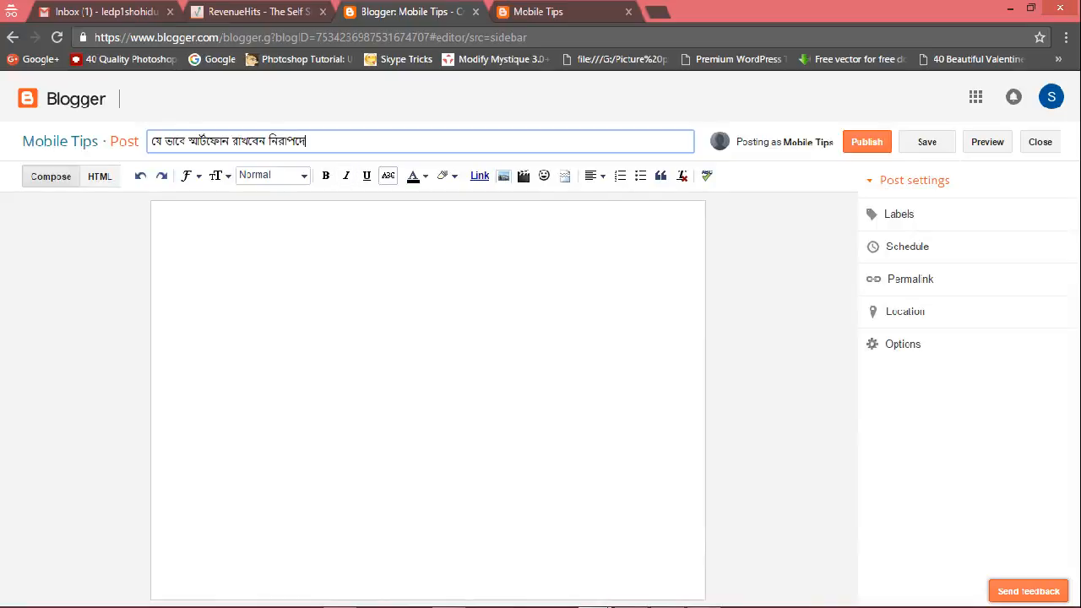
Copy the article text under that heading in Word and paste it into the post body, adding two blank lines above it.
click(164, 214)
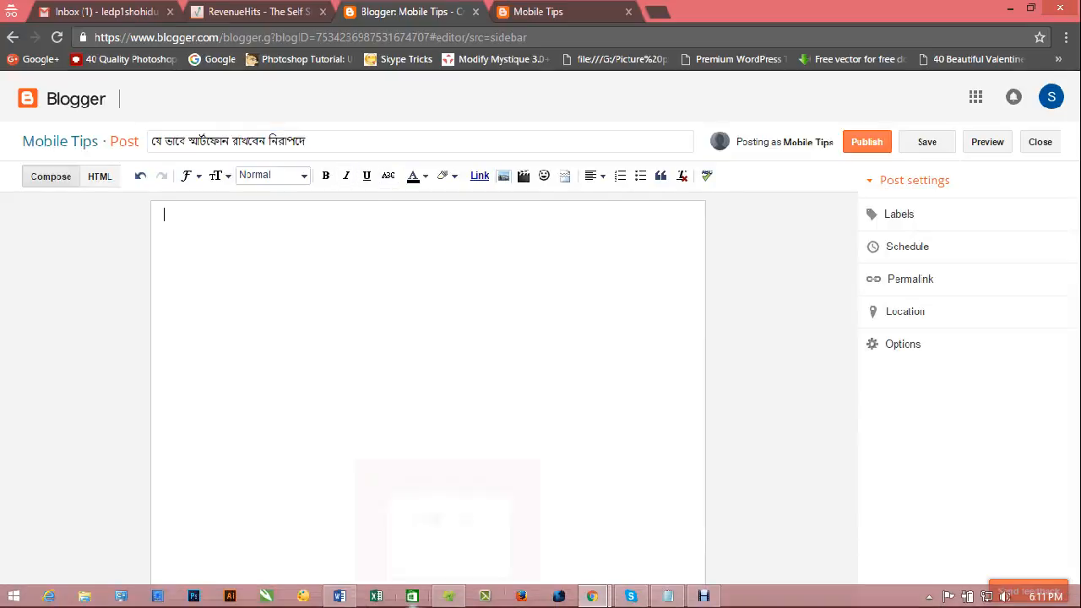
click(340, 597)
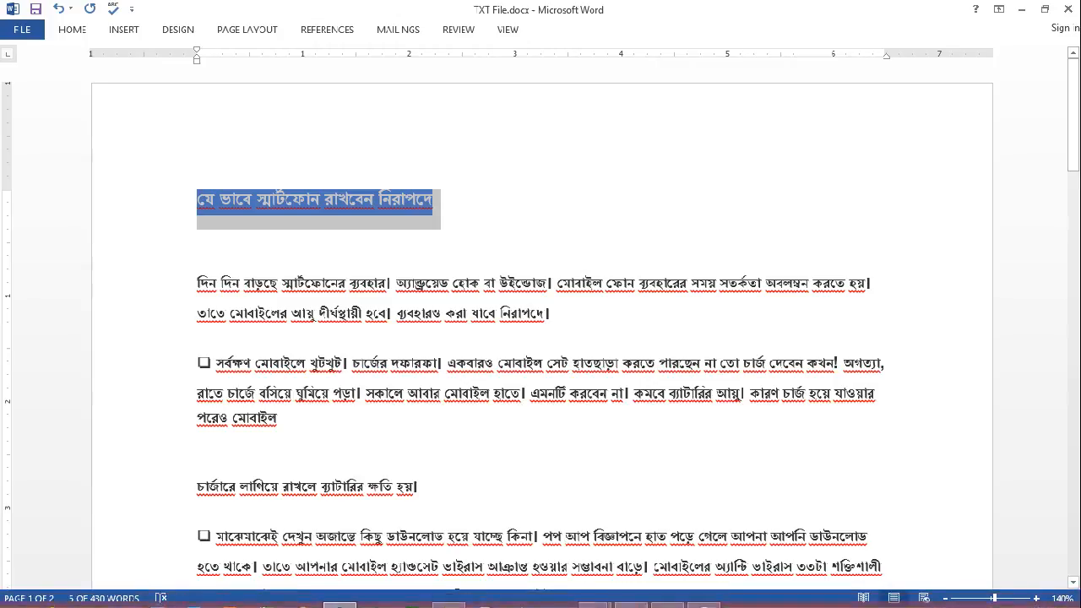
drag(198, 284, 582, 355)
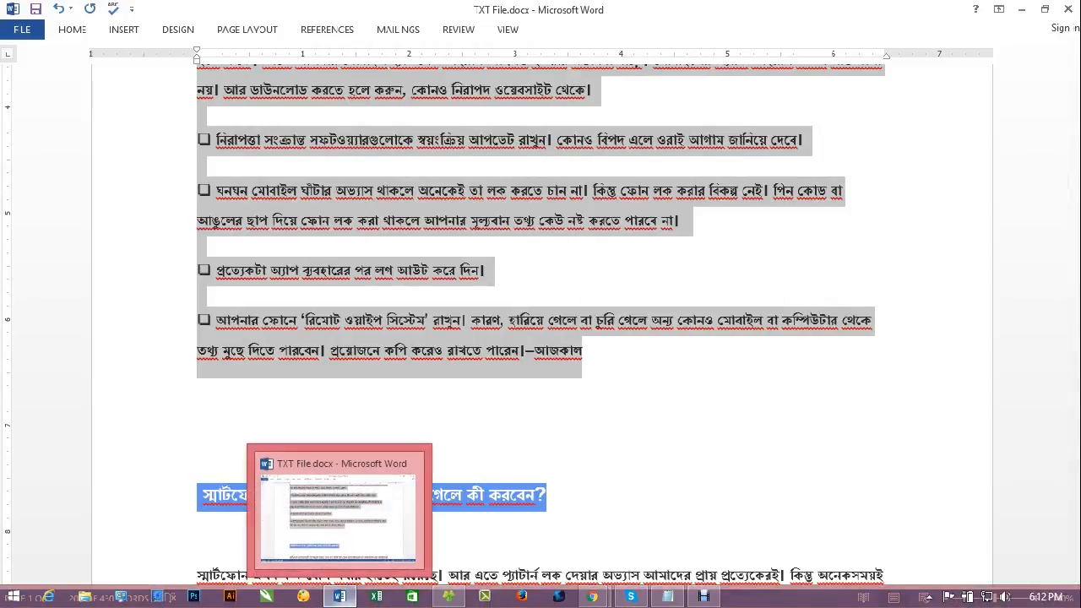
click(592, 596)
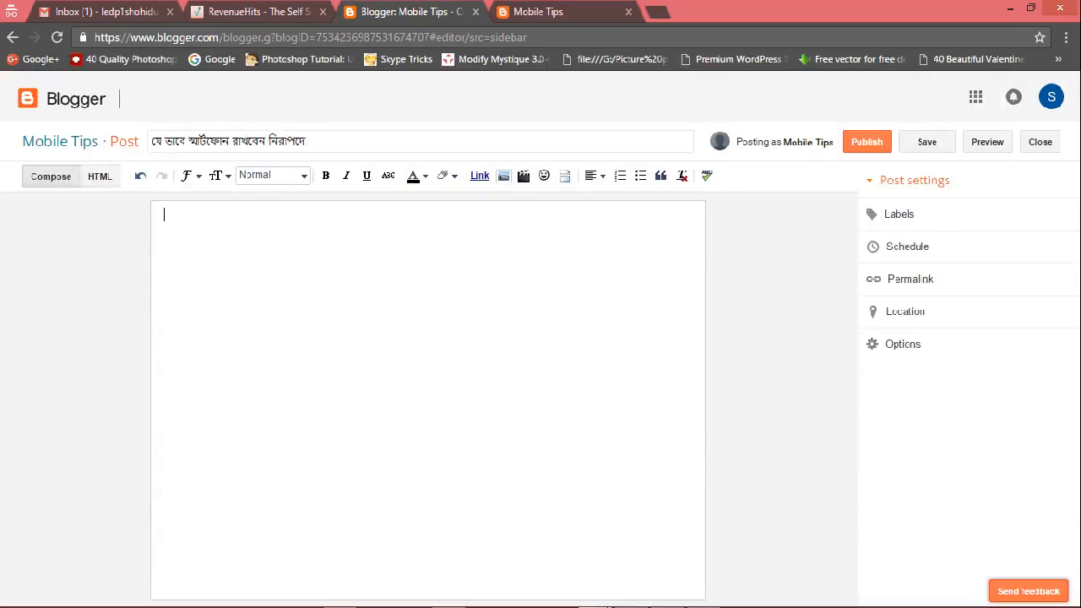
key(ctrl+v)
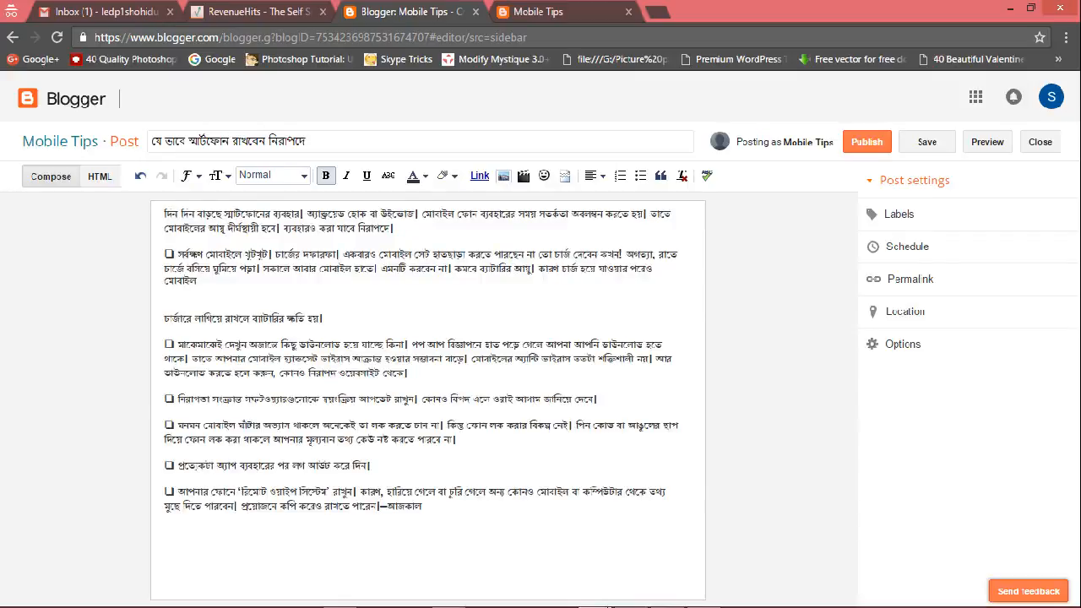
key(Return)
key(Return)
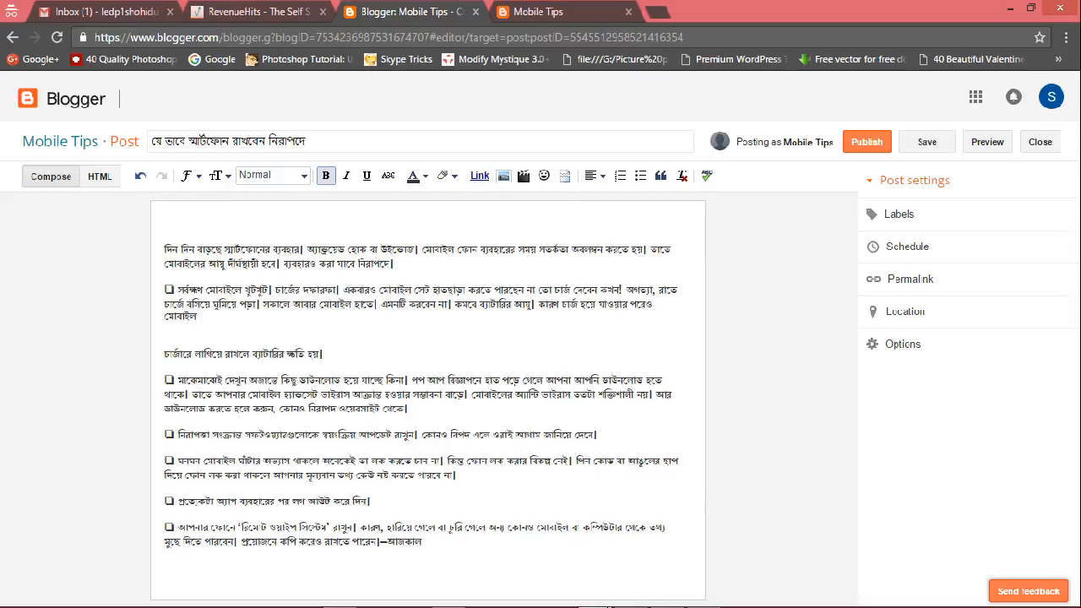
Insert the image S7.jpg from the Digital Marketing image folder at the top of the post.
click(503, 176)
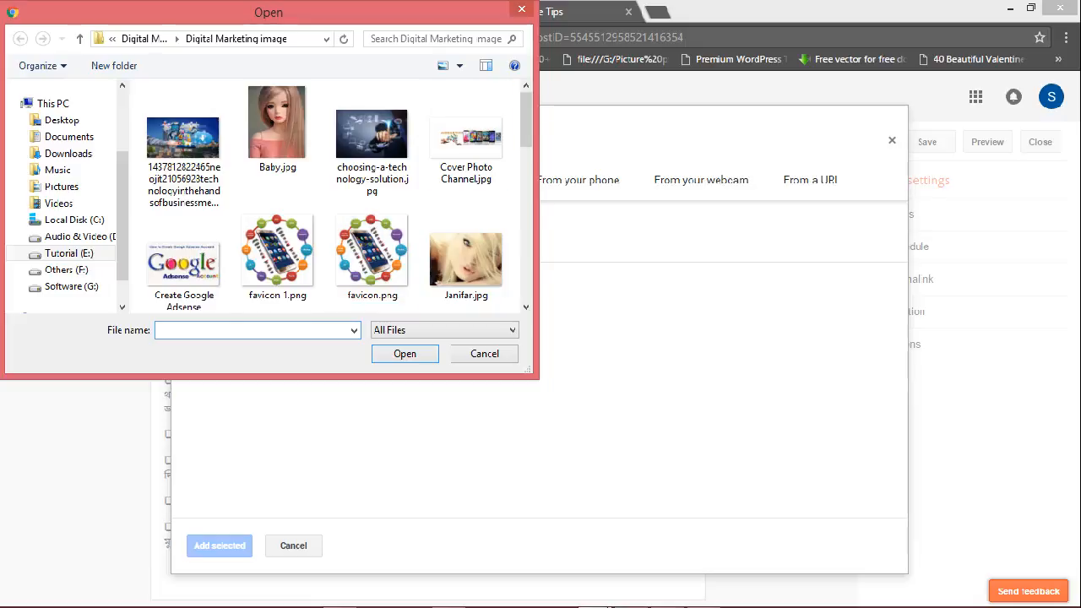
scroll(372, 195, down, 5)
scroll(423, 194, down, 1)
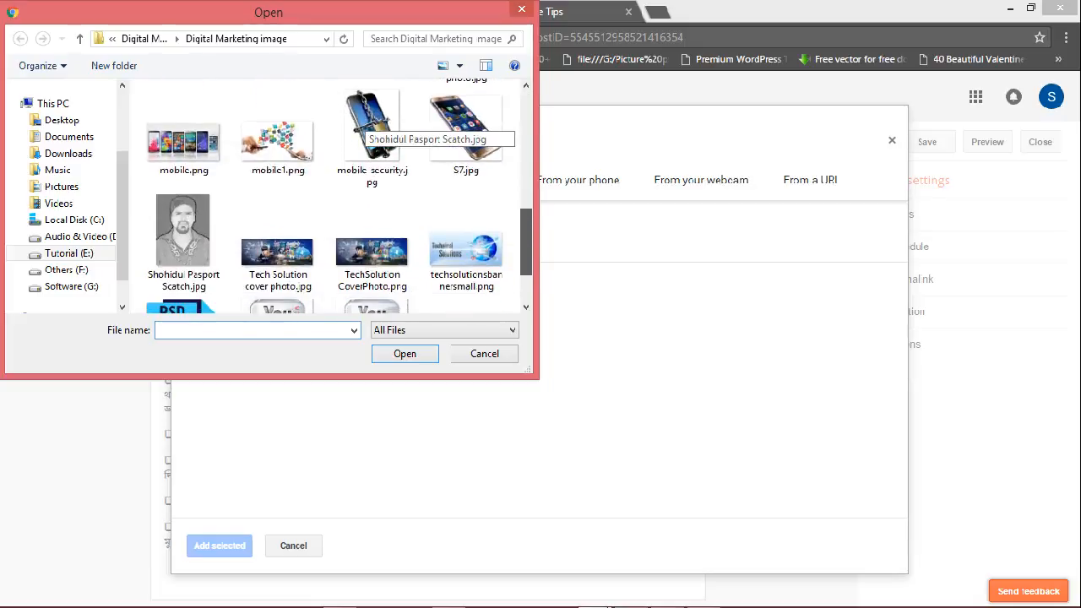
click(465, 131)
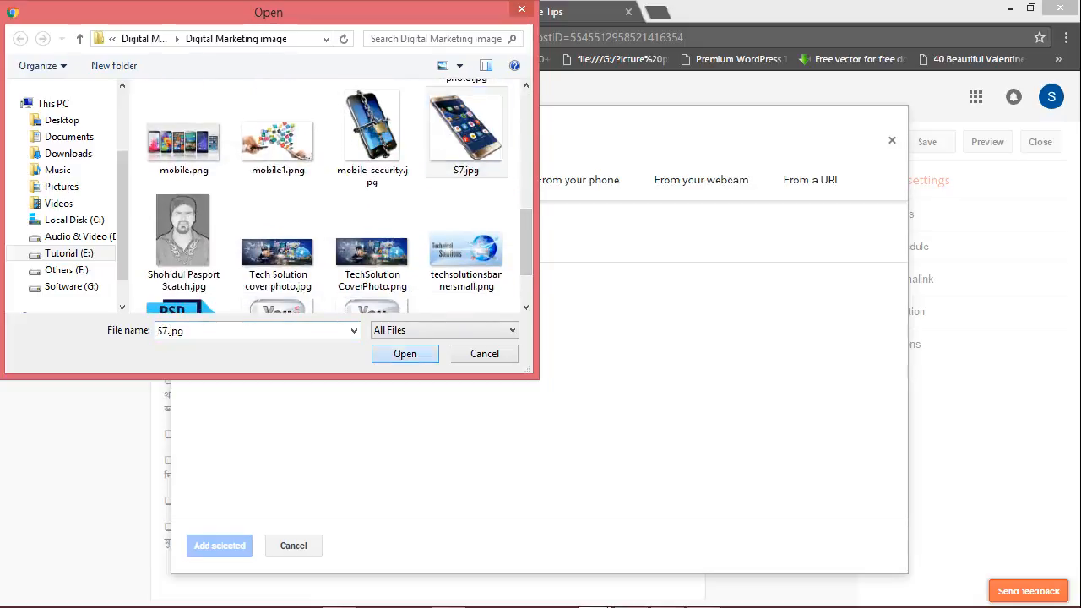
click(390, 355)
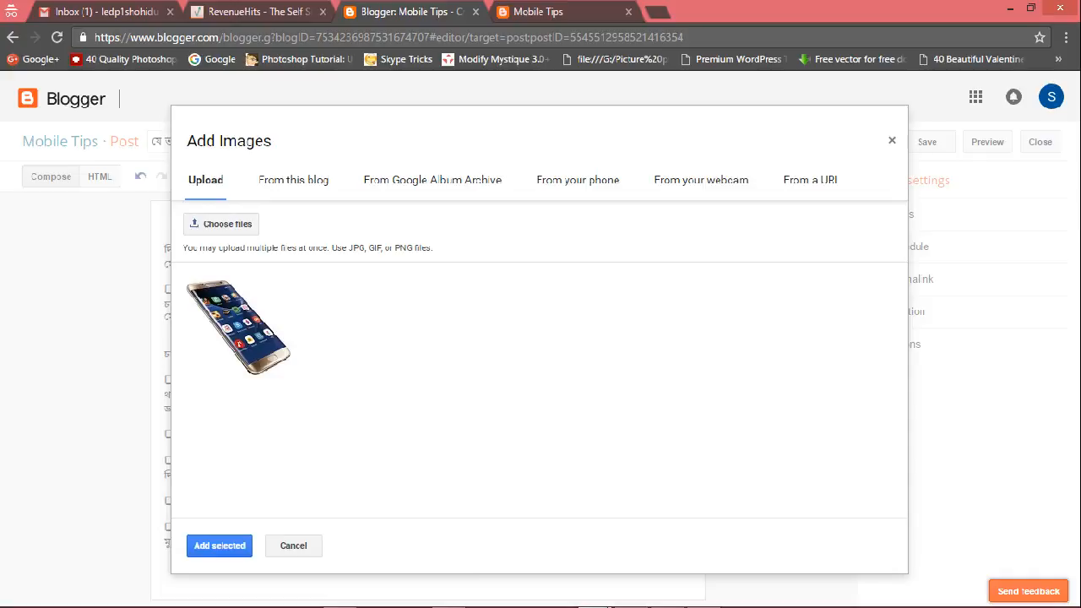
click(220, 545)
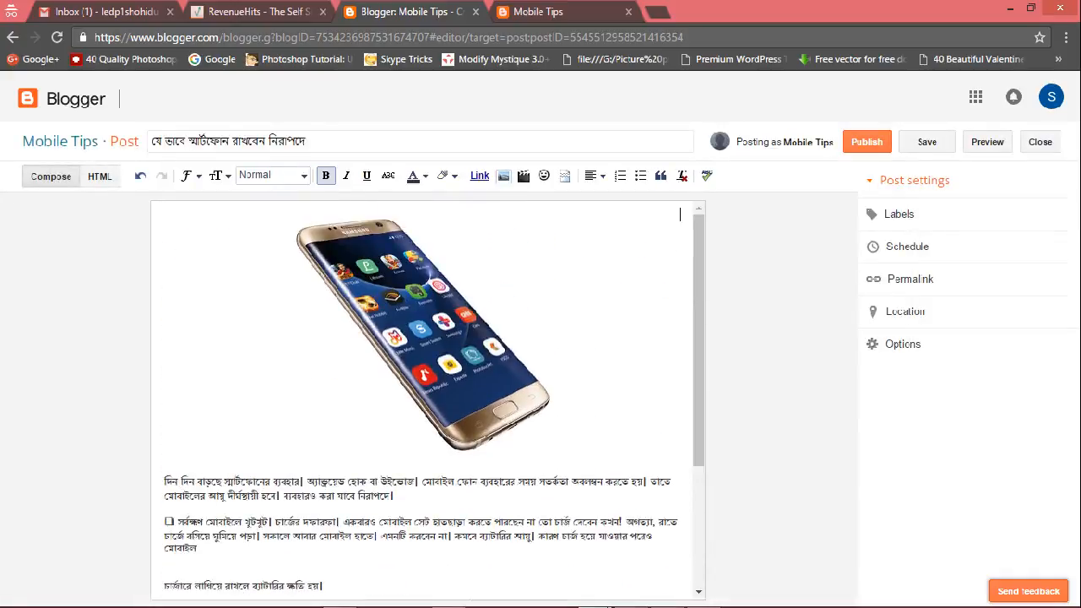
Open the post labels and enter Mobile, SmartPhone, Mobiel tips, Smartphone tips, Mobile Software.
scroll(428, 401, down, 3)
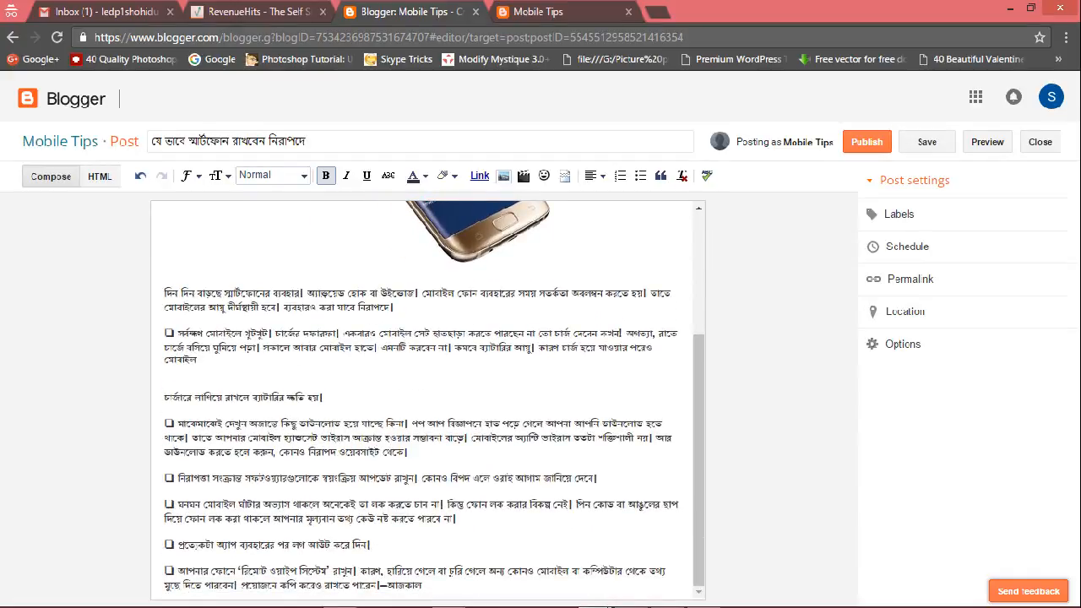
click(899, 214)
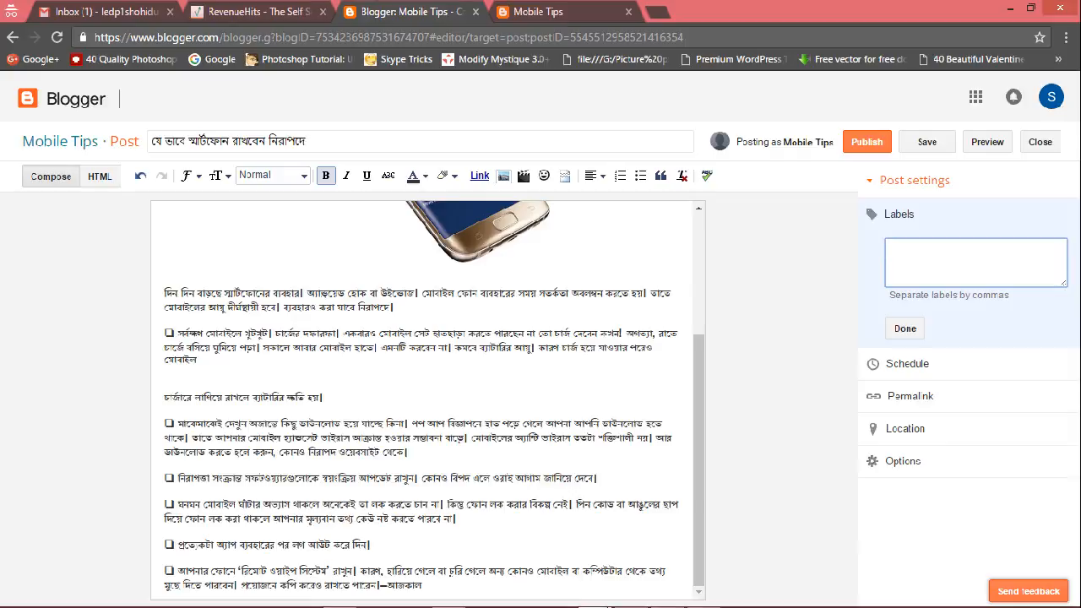
text(Mobile, Smart Phone, )
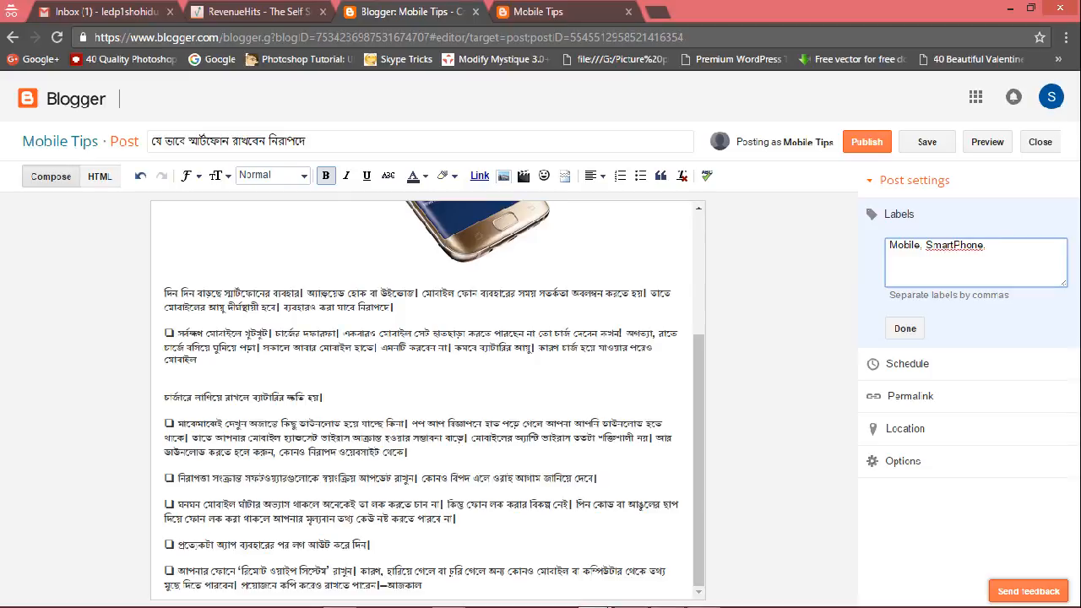
text(Mobile)
text( tips, Smartphone)
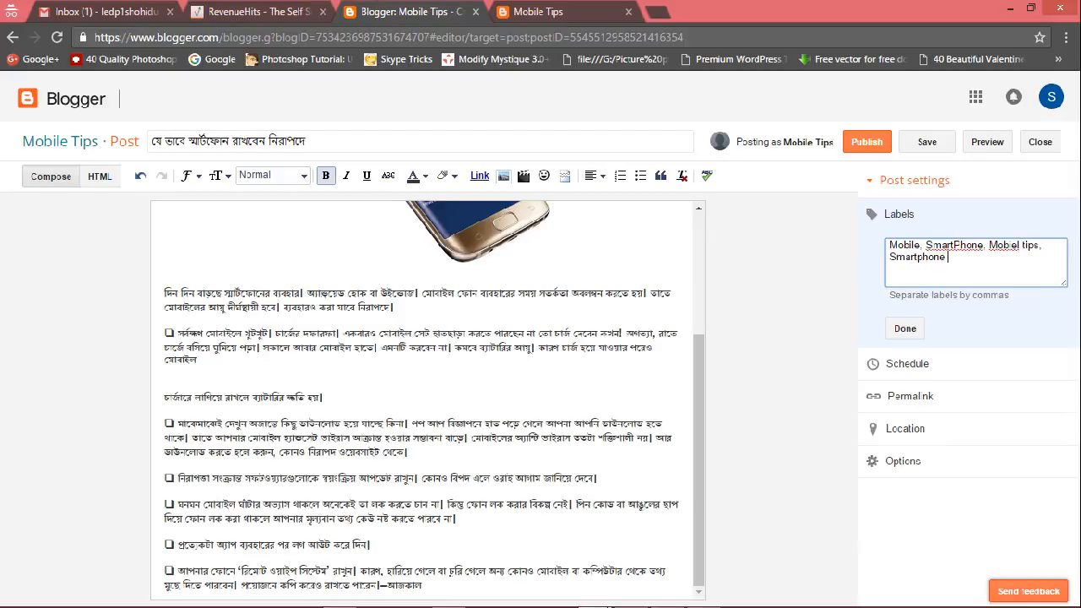
text( tips,)
text(Mobile, S)
key(BackSpace)
text(Software)
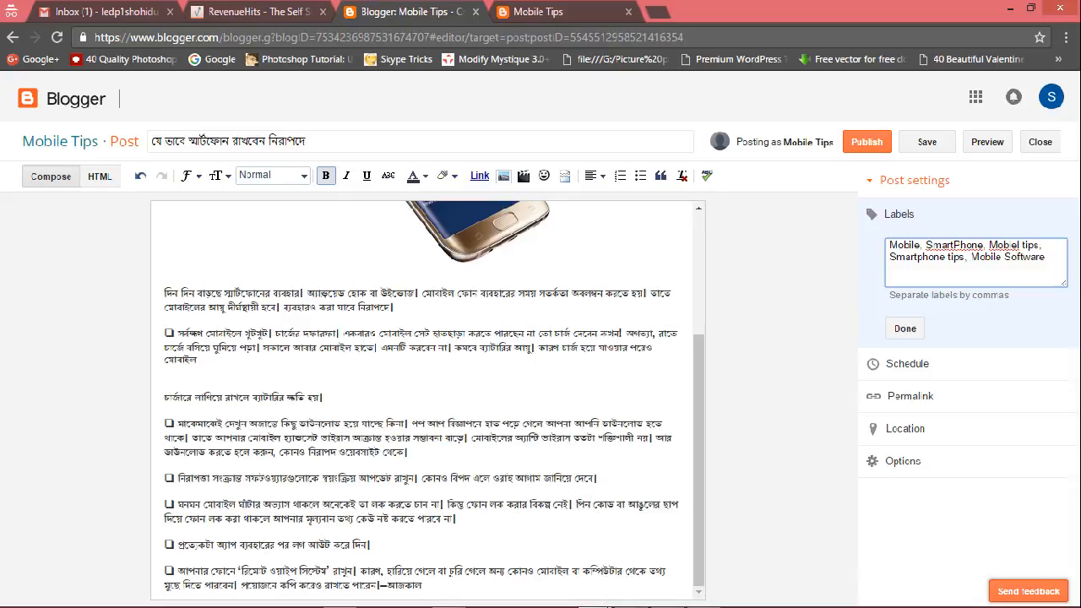
text( & Headware)
Complete the last label as Mobile Software & Hardware Solution, correcting the spelling of Hardware.
right_click(897, 267)
click(676, 271)
text(Solution)
text(,)
Publish the post.
click(868, 142)
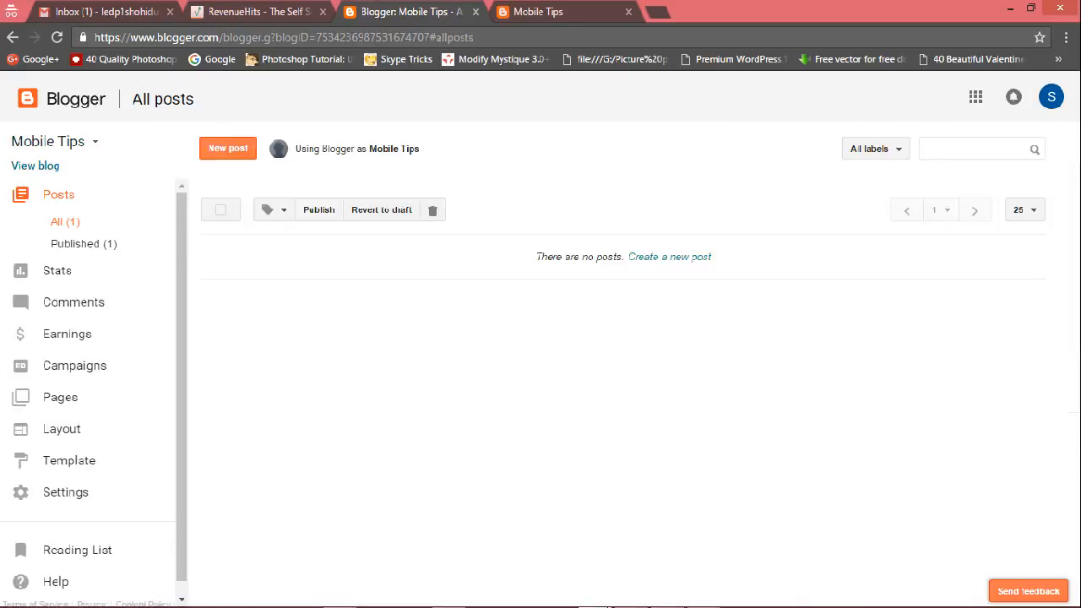
mouse_move(262, 418)
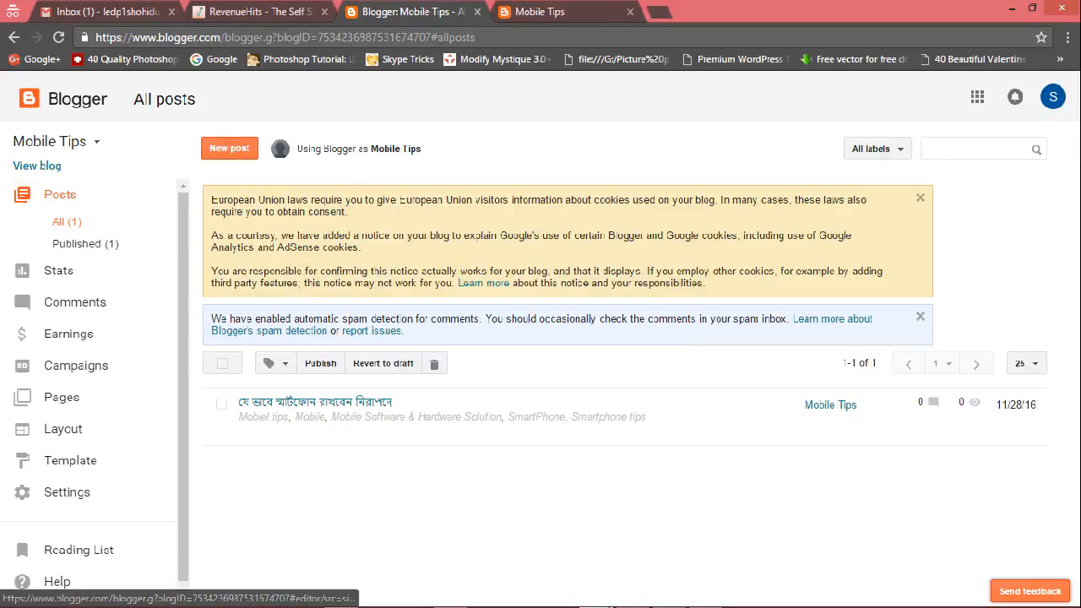
Start another new post and paste the next heading from the Word document as its title.
click(229, 147)
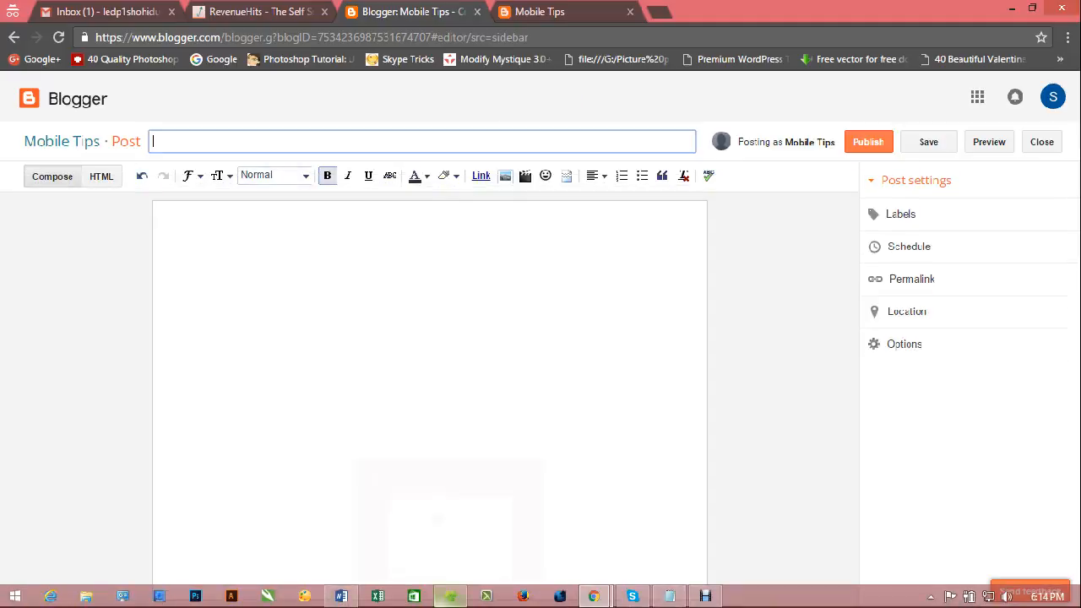
click(341, 597)
scroll(541, 279, down, 3)
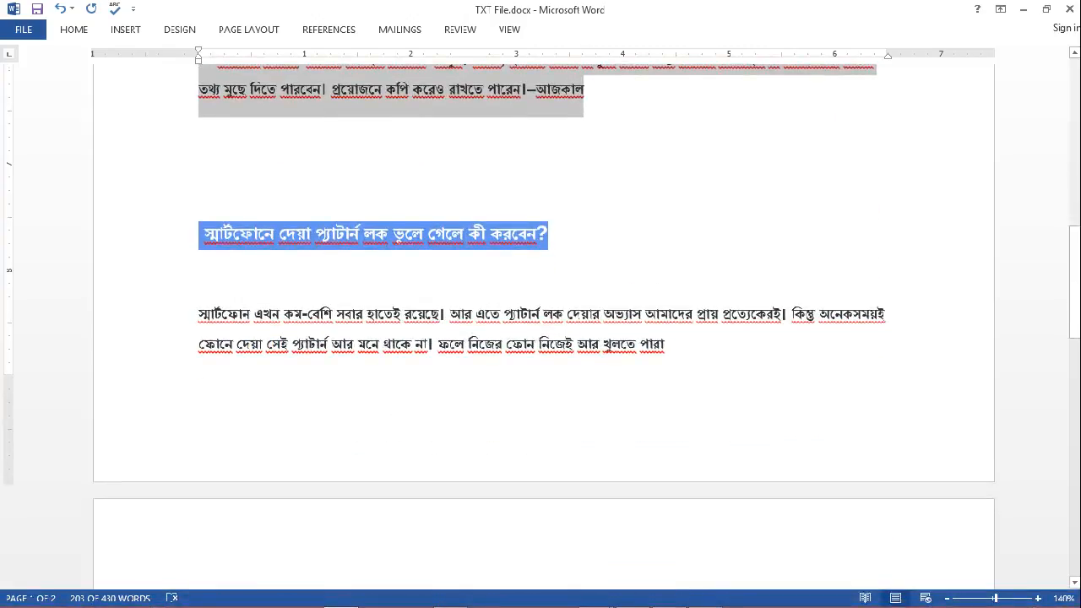
drag(204, 236, 550, 236)
key(ctrl+c)
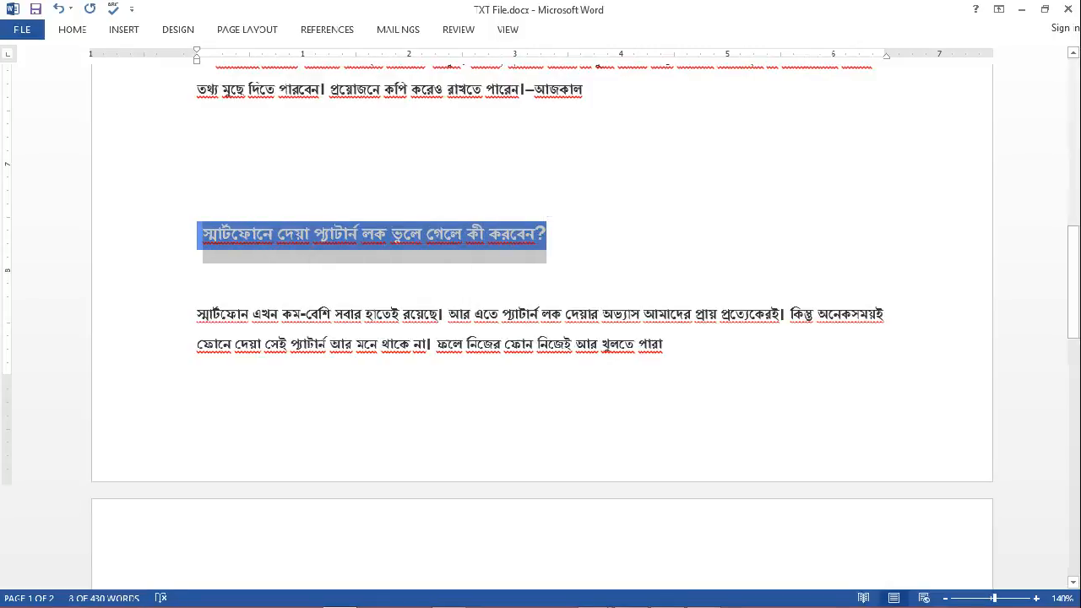
click(1022, 8)
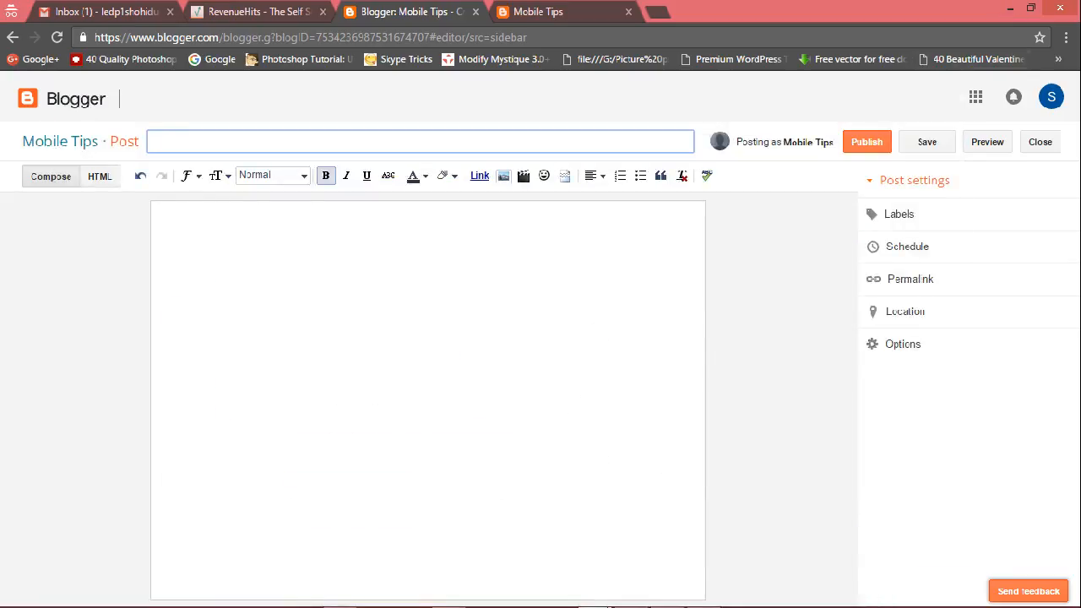
key(ctrl+v)
key(Tab)
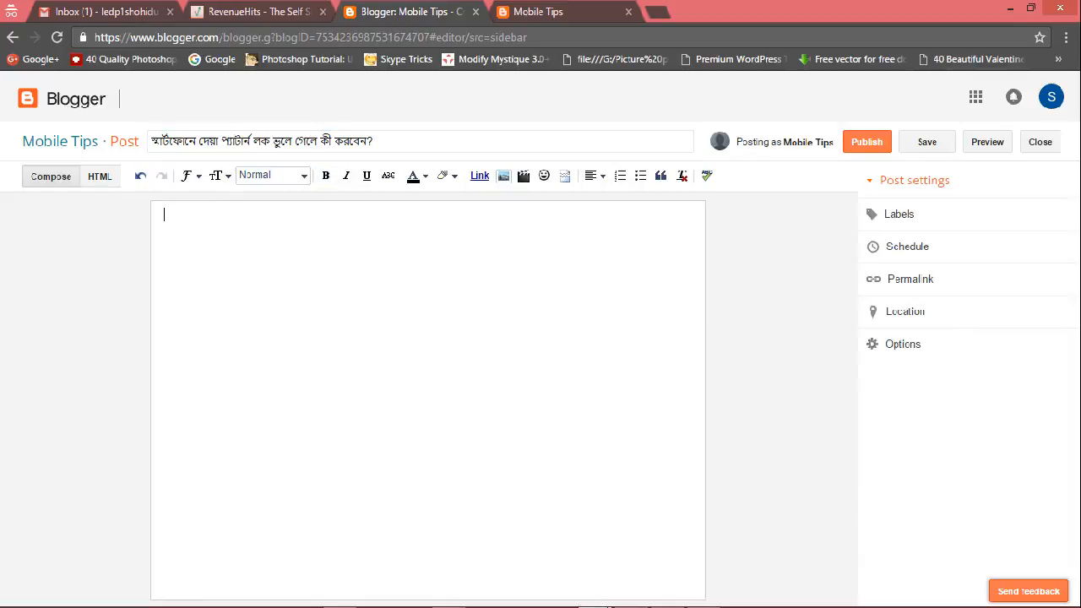
Copy the pattern-lock article's body text from the Word document and paste it into the post body.
click(1011, 8)
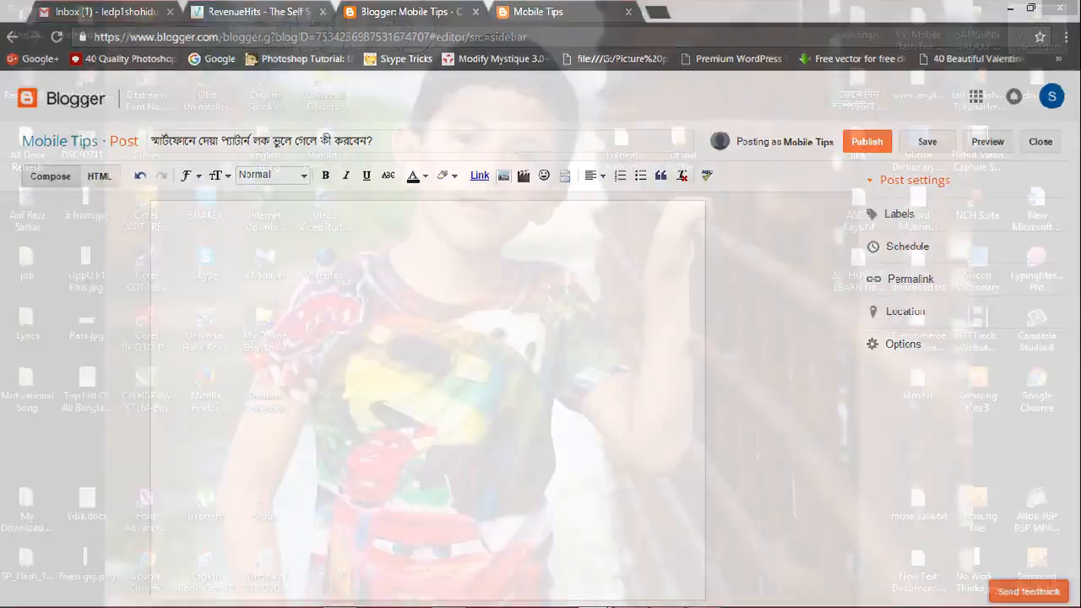
click(340, 597)
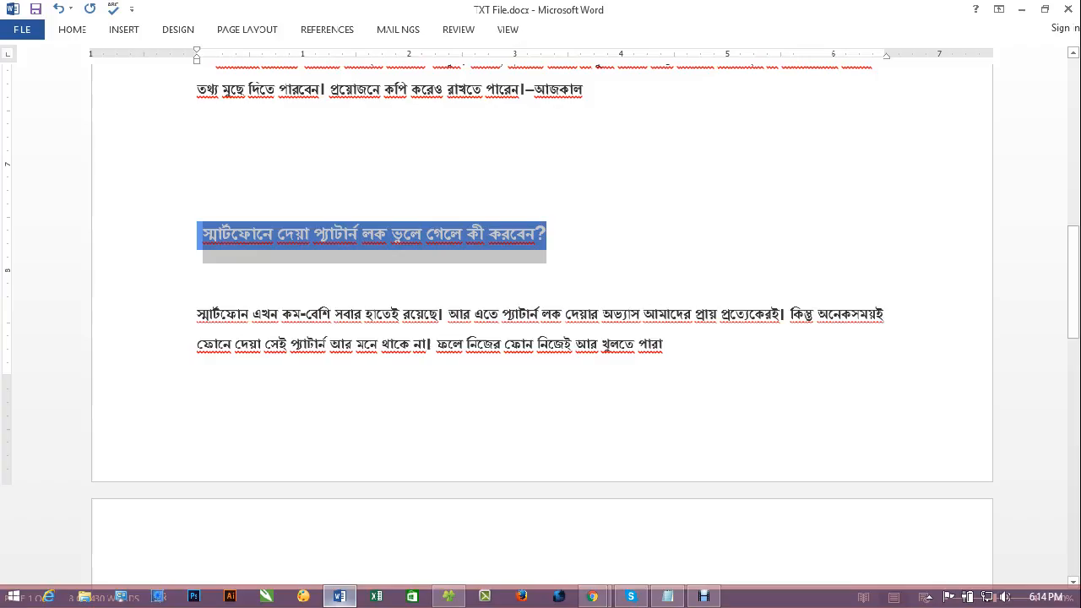
drag(198, 315, 422, 602)
scroll(553, 330, down, 5)
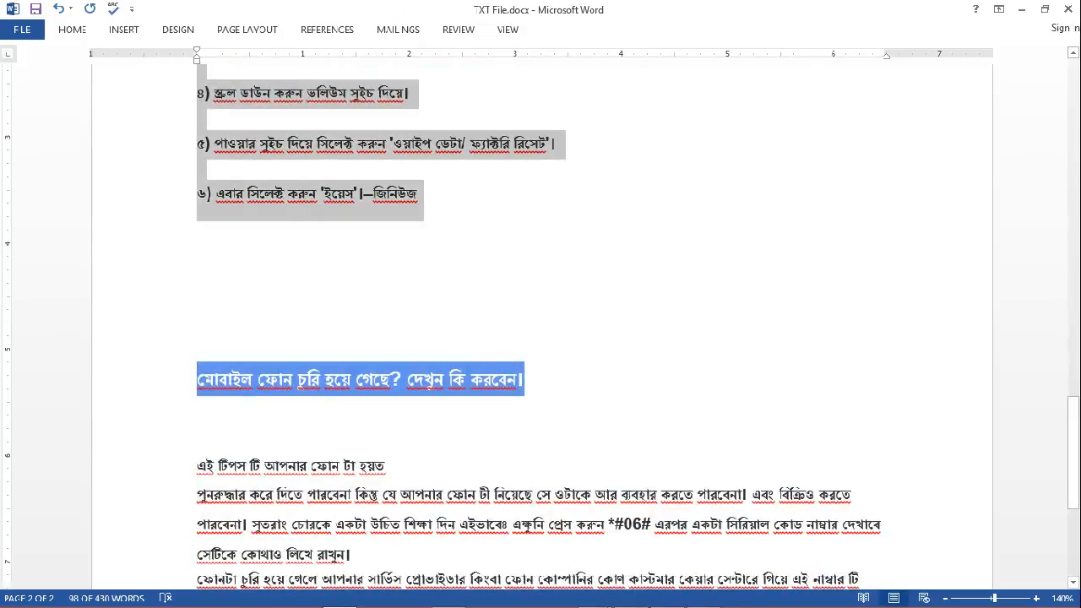
click(1021, 9)
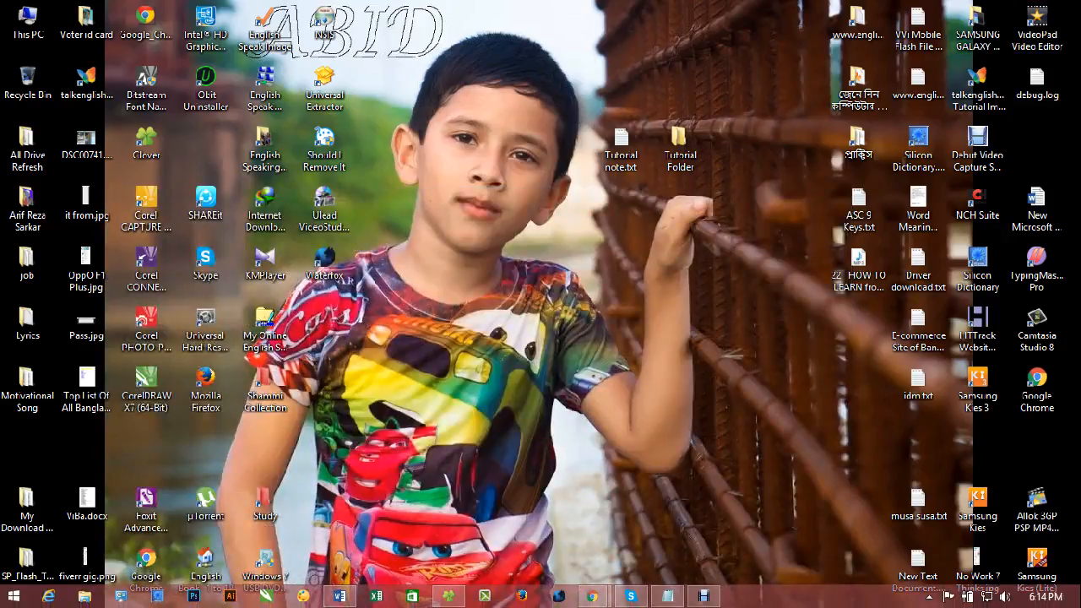
mouse_move(592, 596)
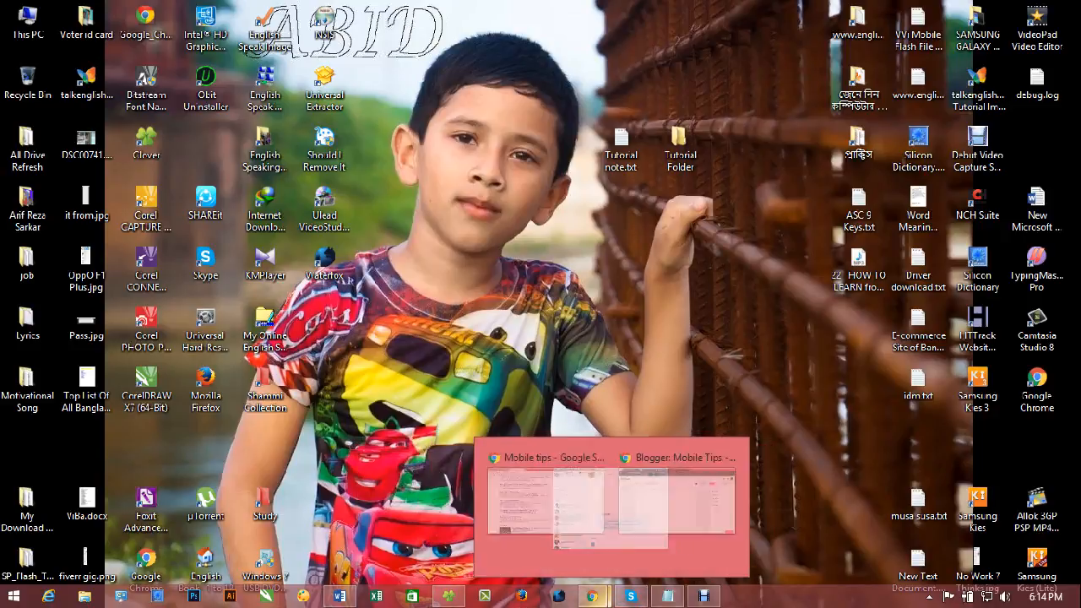
click(680, 517)
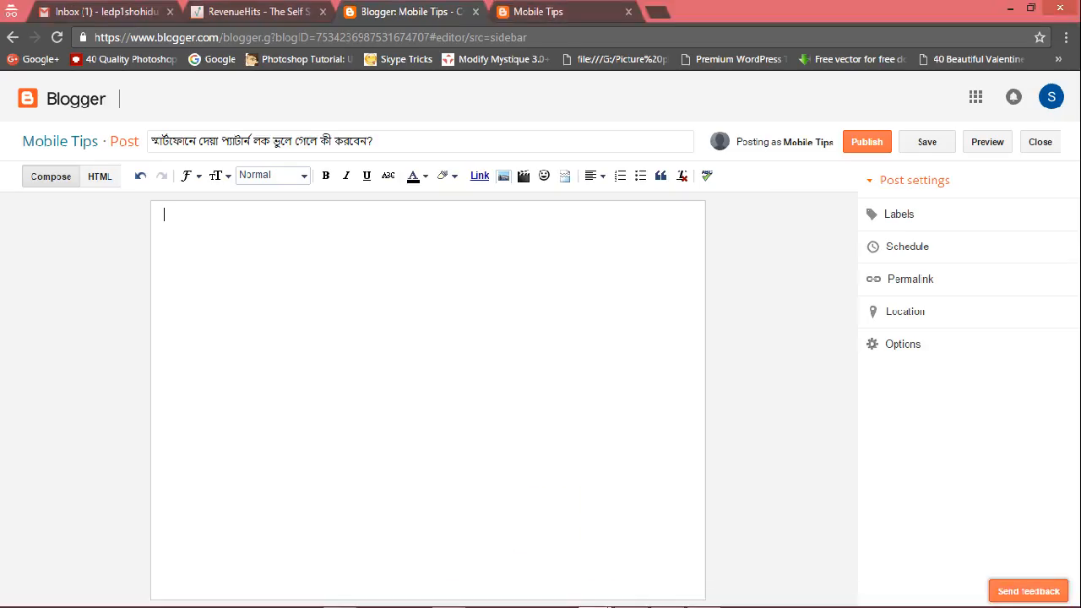
key(ctrl+v)
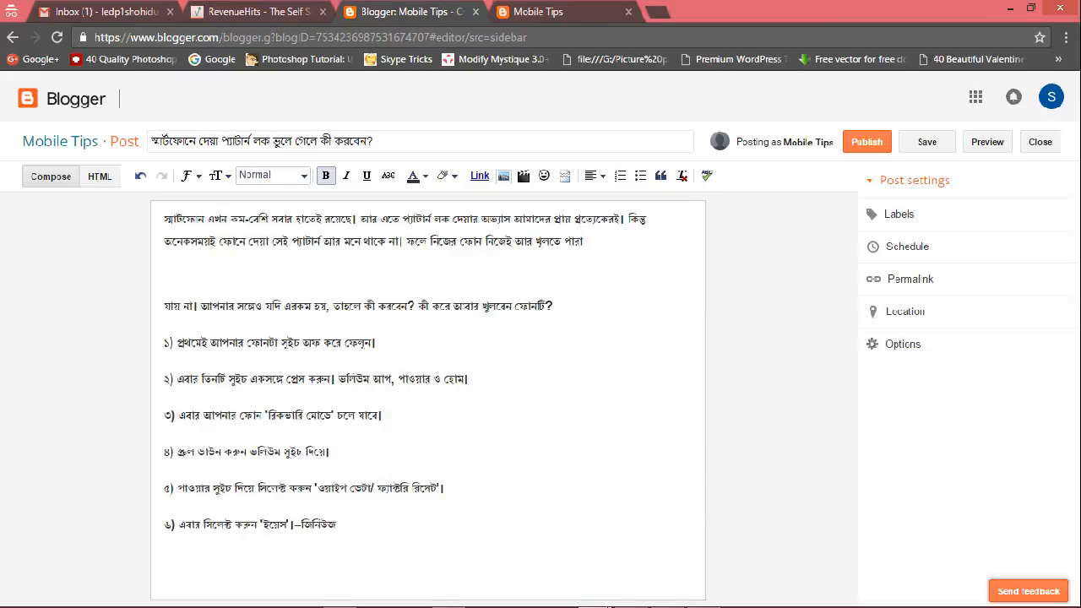
key(Return)
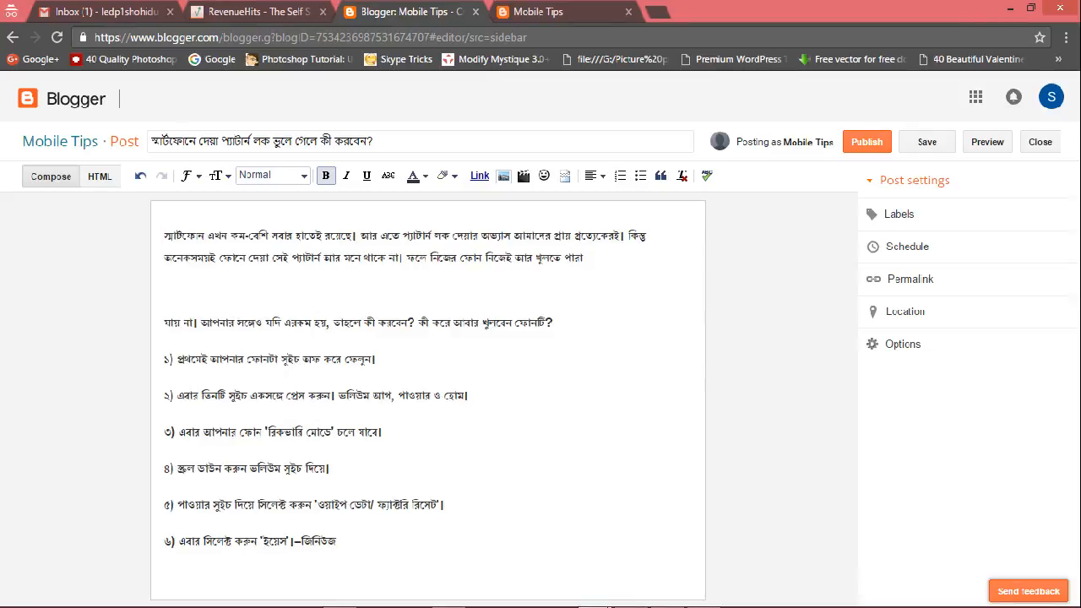
Upload and insert the chained, padlocked phone image at the top of the post body.
click(504, 176)
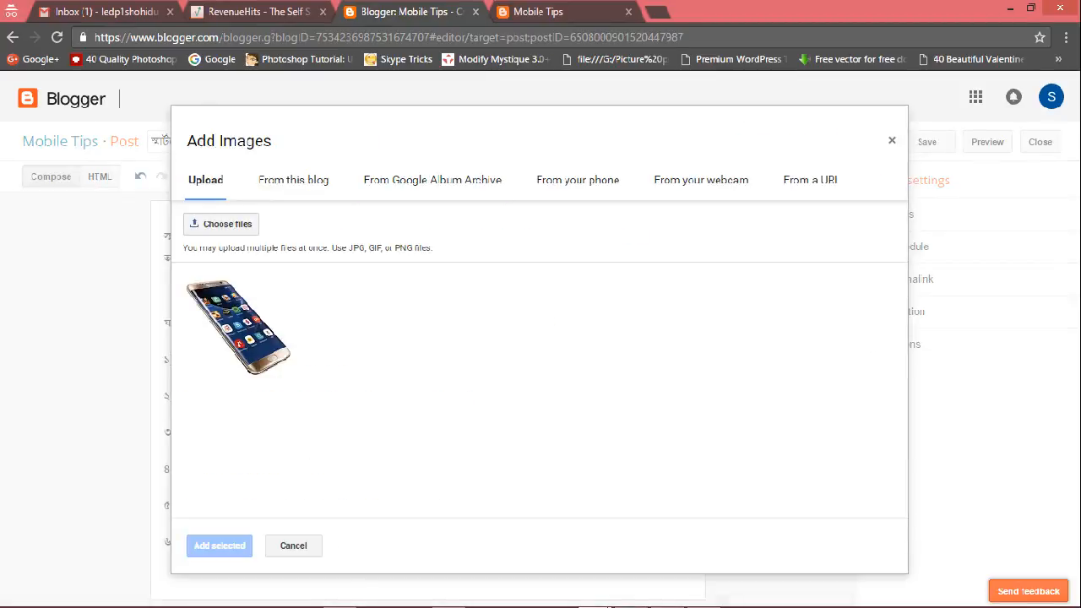
click(222, 223)
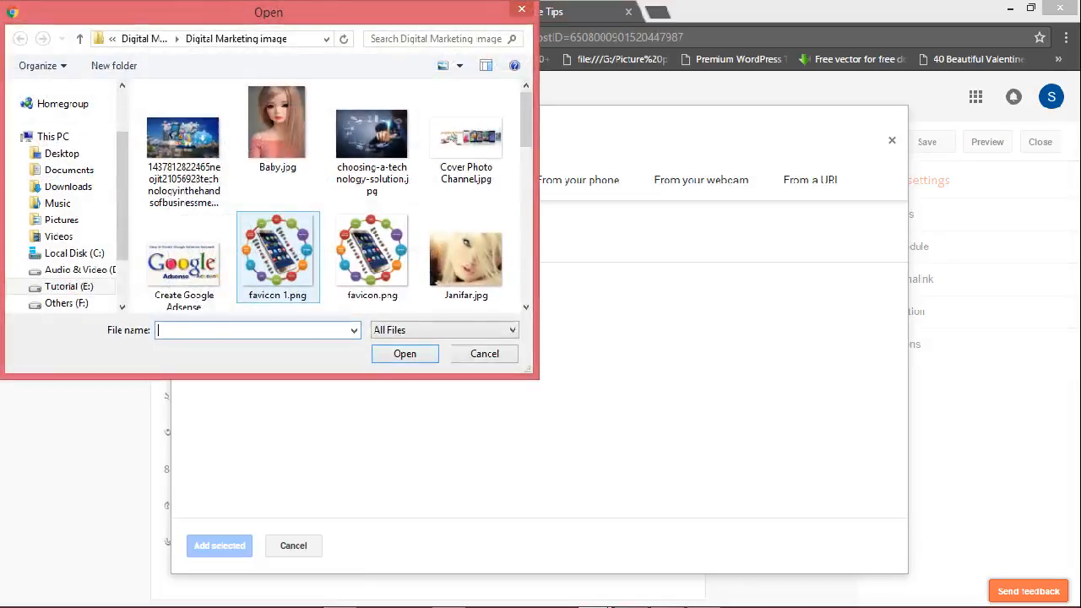
drag(528, 120, 528, 215)
click(374, 207)
click(407, 353)
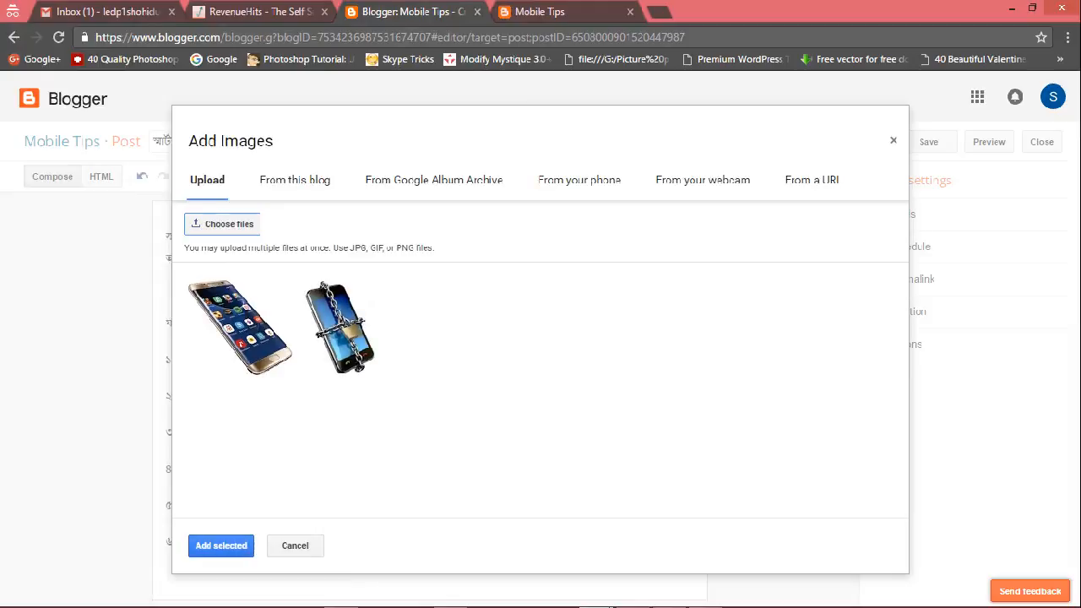
click(222, 546)
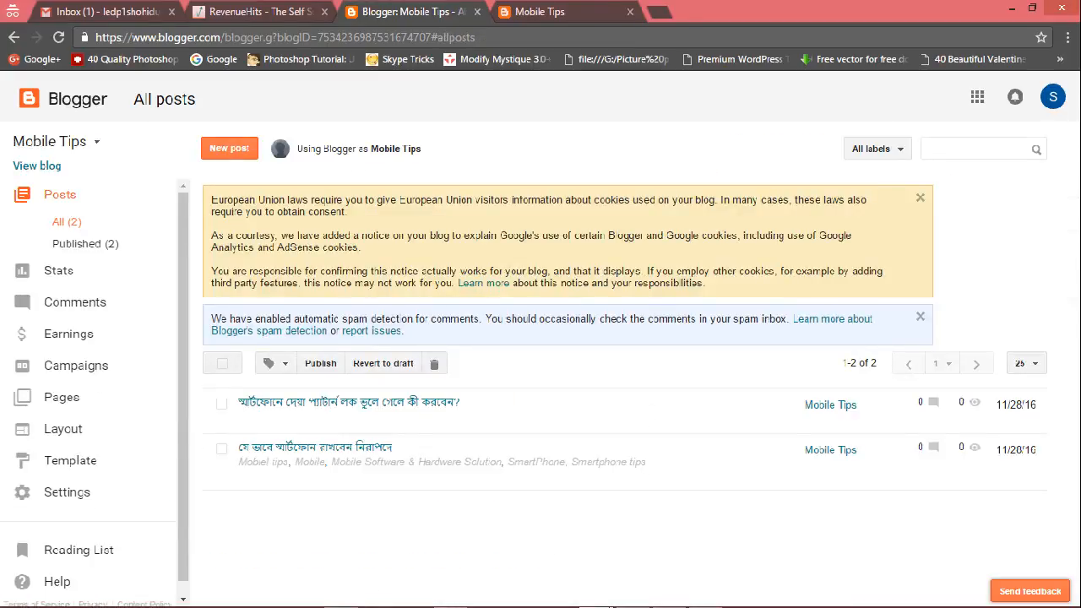
Create a new post titled with the Word heading মোবাইল ফোন চুরি হয়ে গেছে? দেখুন কি করবেন.
click(229, 148)
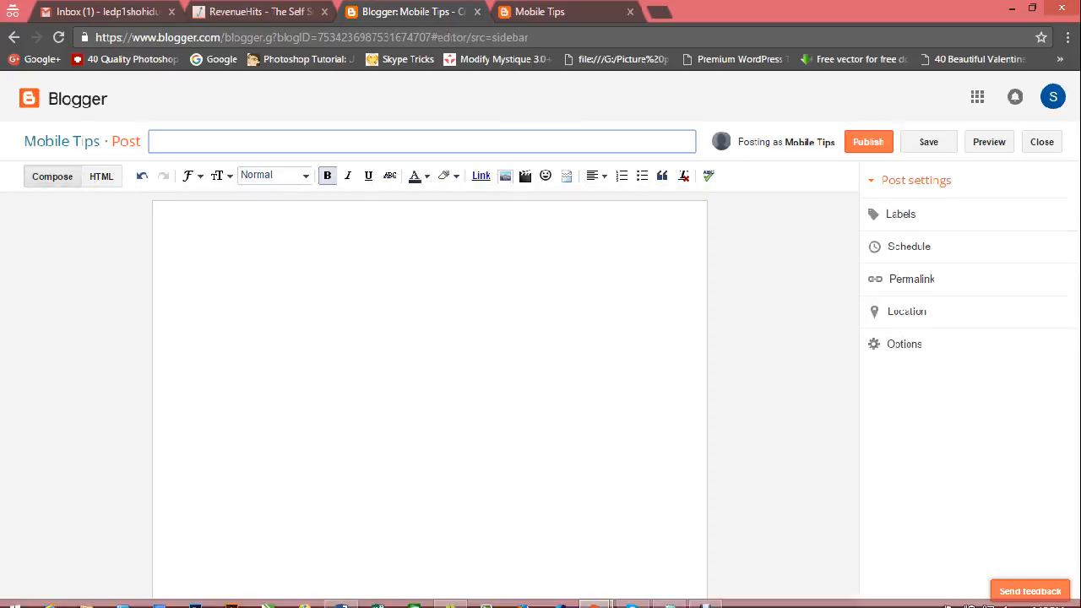
mouse_move(341, 597)
click(341, 510)
scroll(540, 338, down, 3)
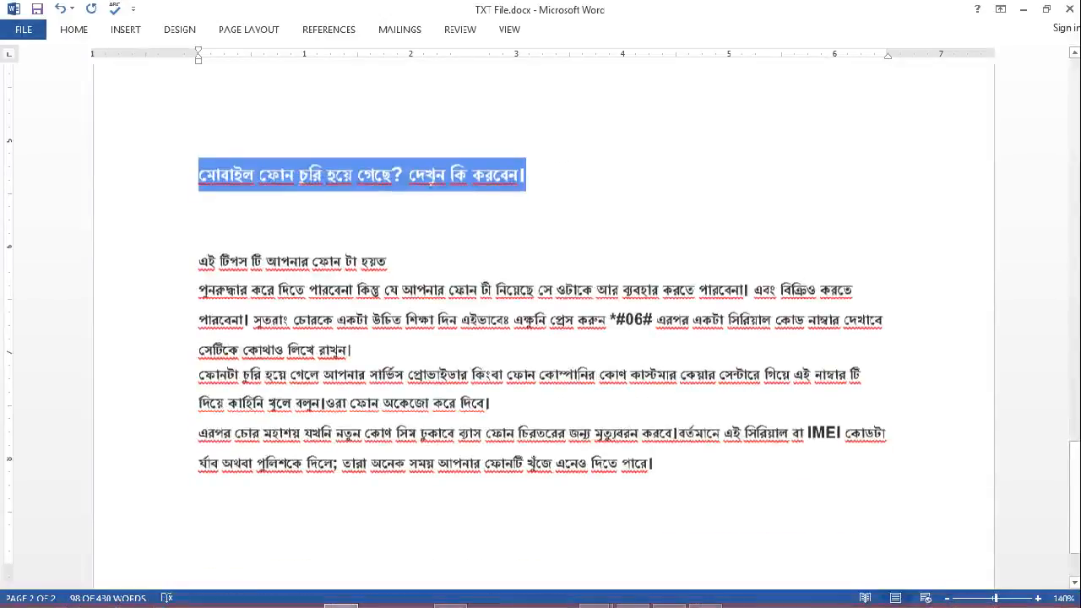
click(199, 170)
drag(199, 171, 525, 171)
key(ctrl+c)
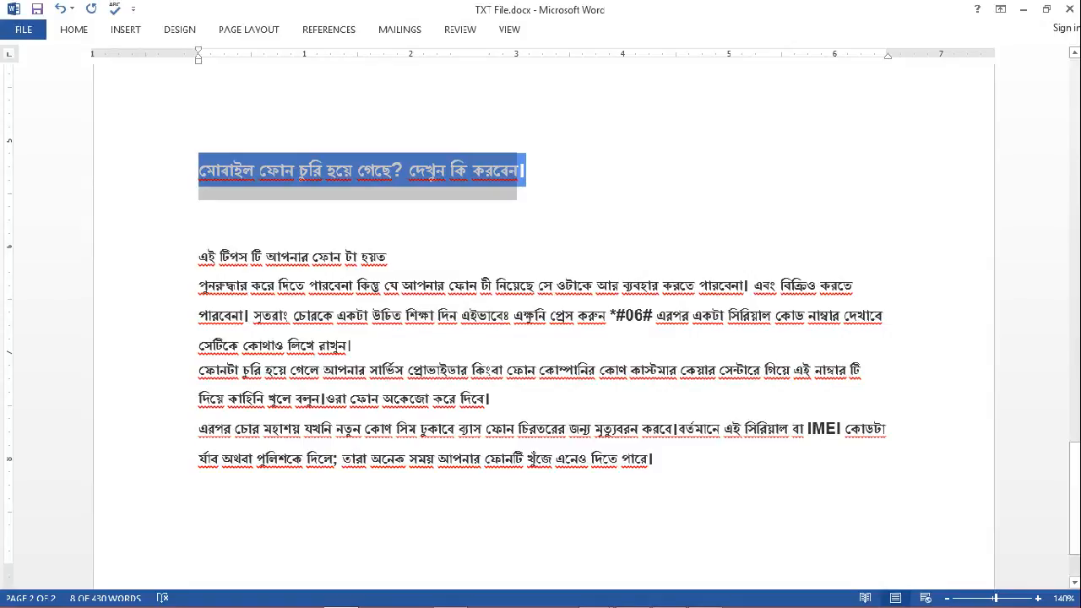
click(1024, 10)
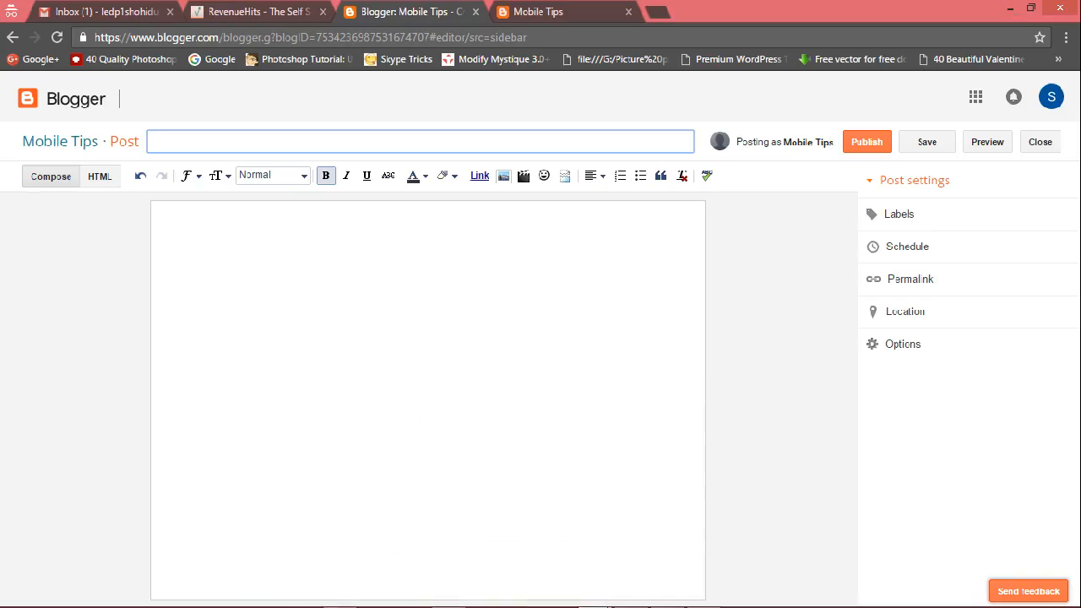
key(ctrl+v)
key(Tab)
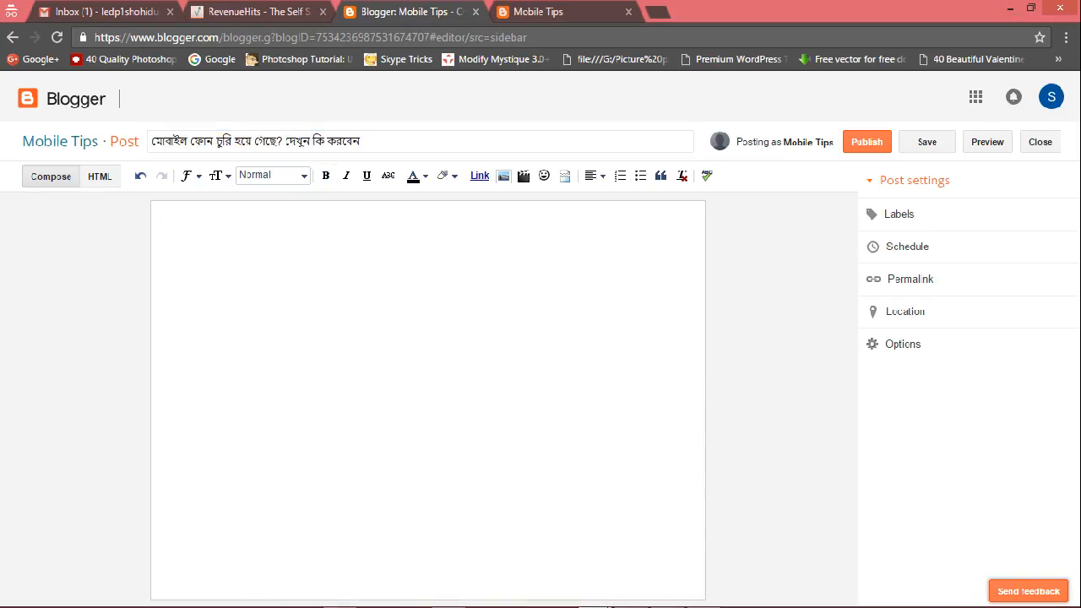
Copy the stolen-phone article's body text from the Word document and paste it into the post body.
click(339, 597)
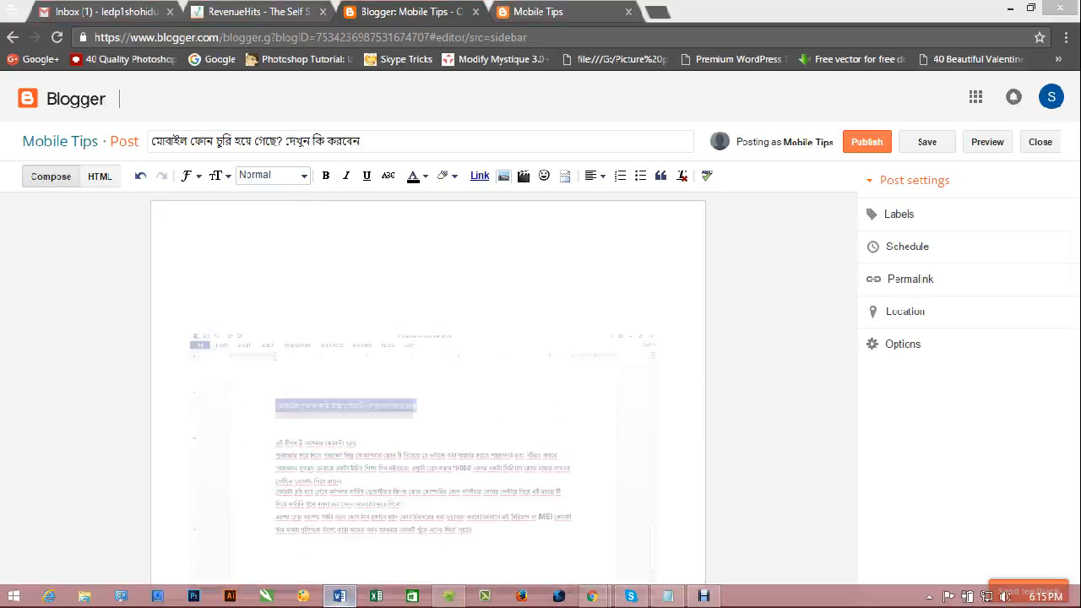
drag(198, 257, 654, 461)
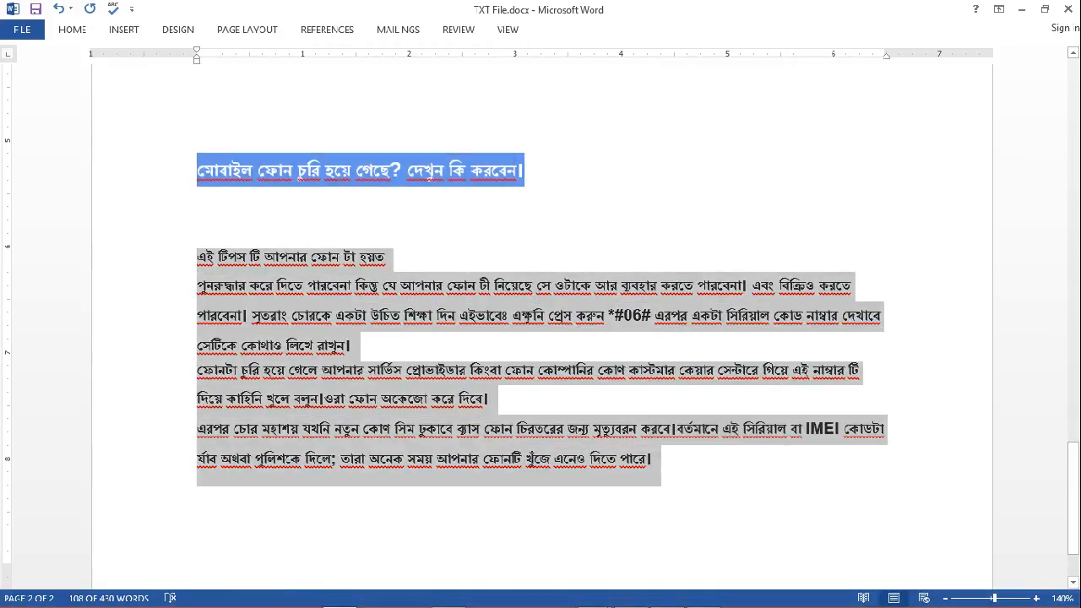
click(1021, 9)
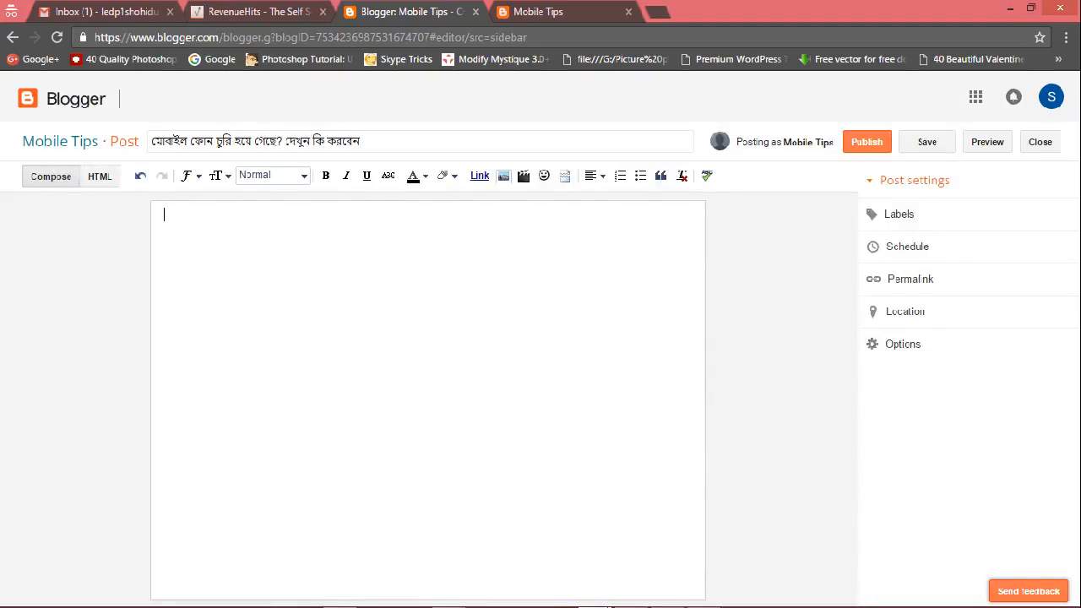
key(ctrl+v)
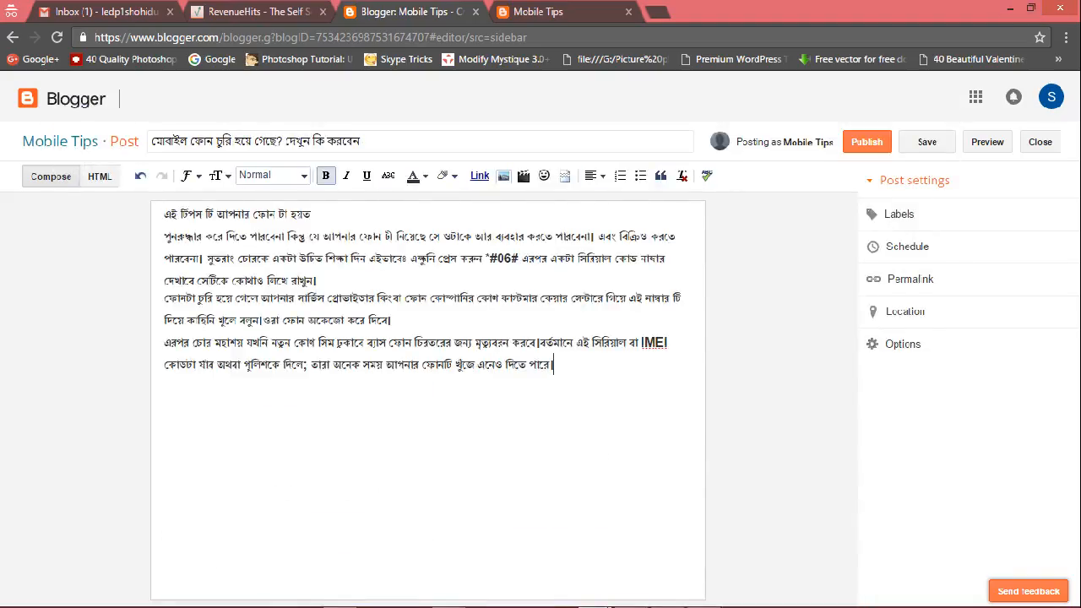
key(Return)
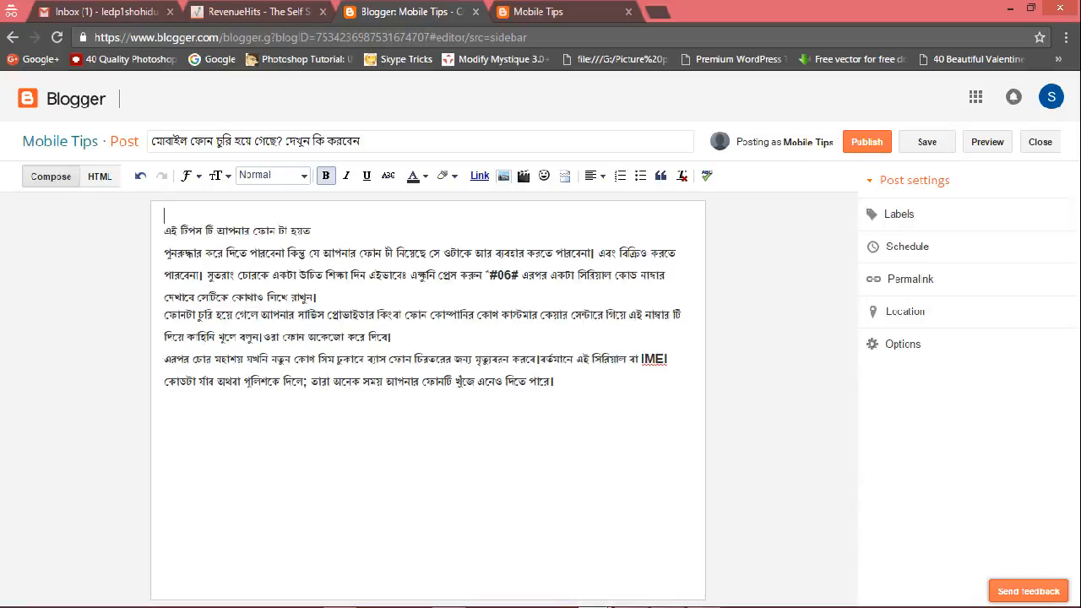
Upload mobile.png and insert it at the top of the post body.
click(503, 175)
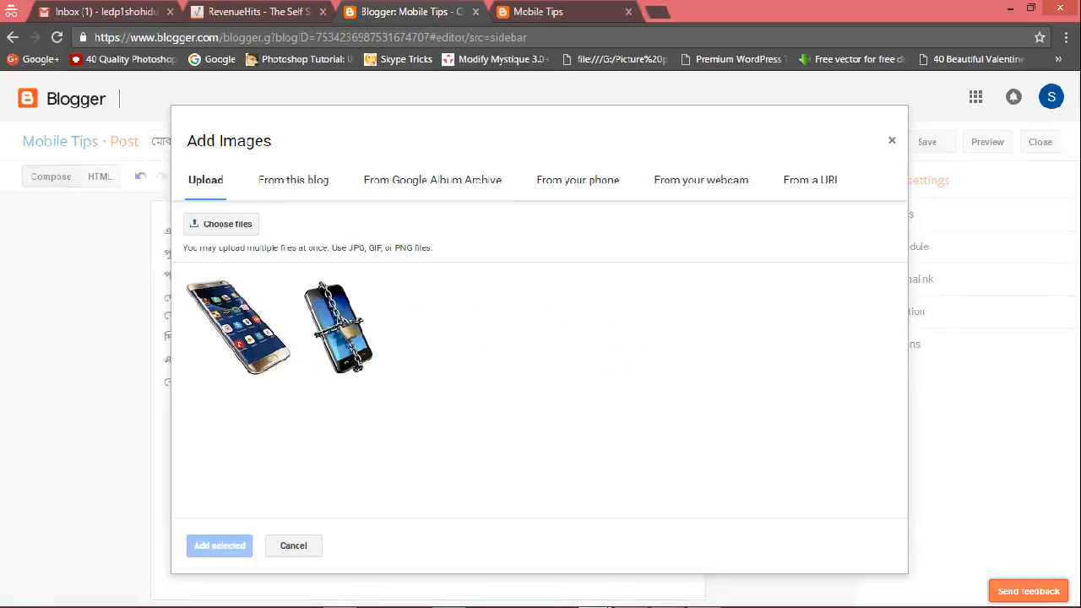
click(226, 224)
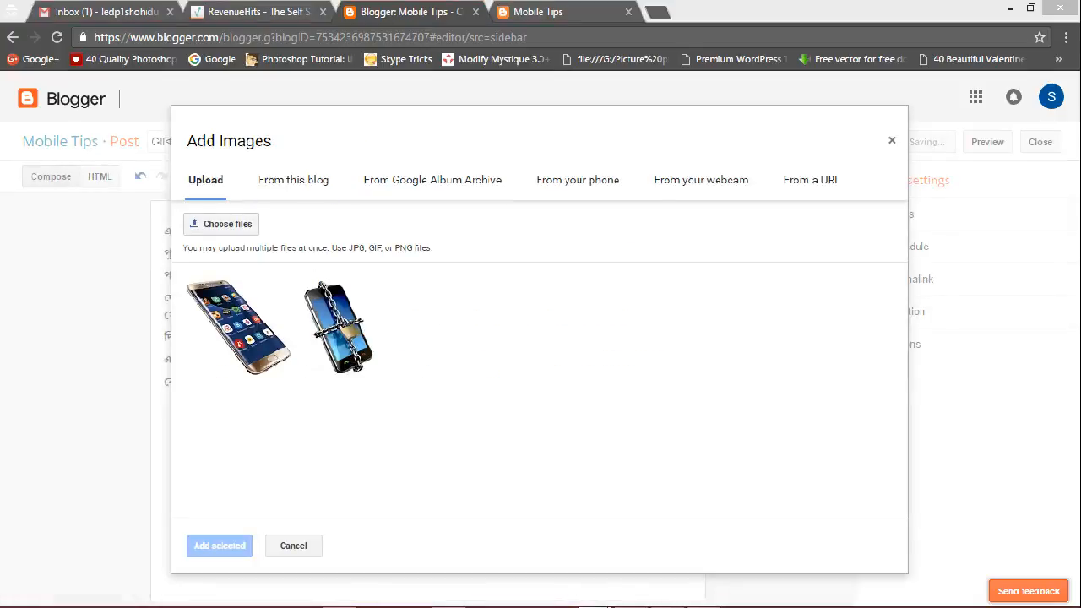
scroll(363, 123, down, 5)
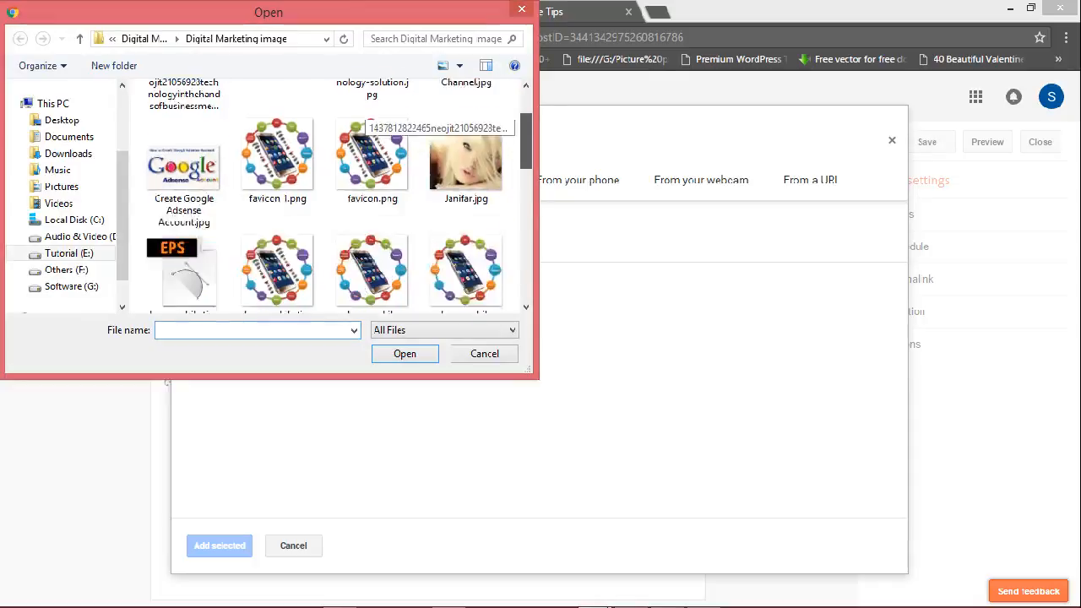
scroll(363, 122, down, 3)
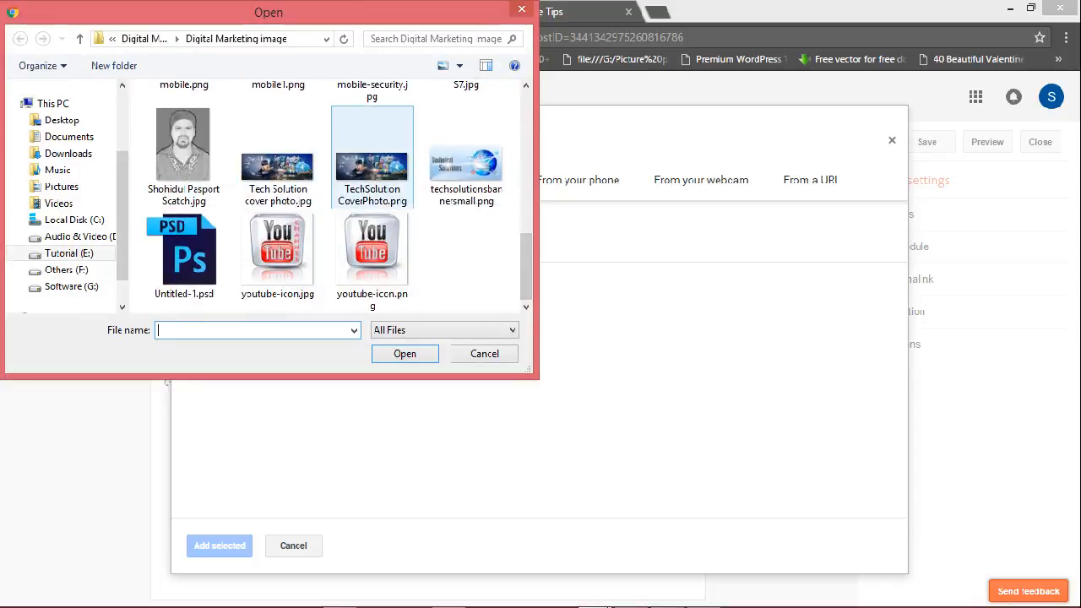
scroll(371, 254, up, 3)
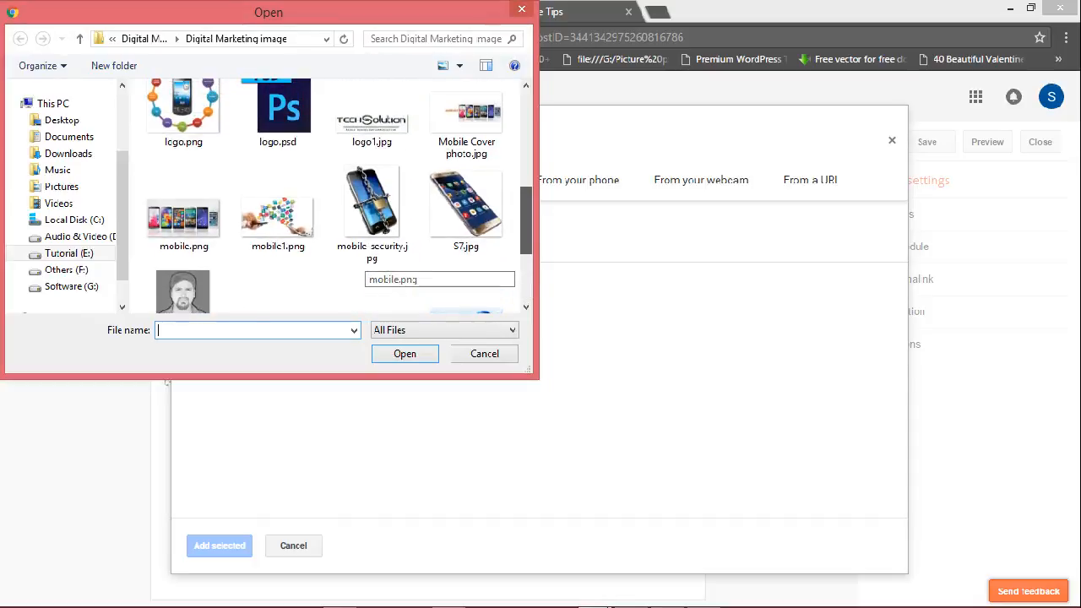
double_click(183, 219)
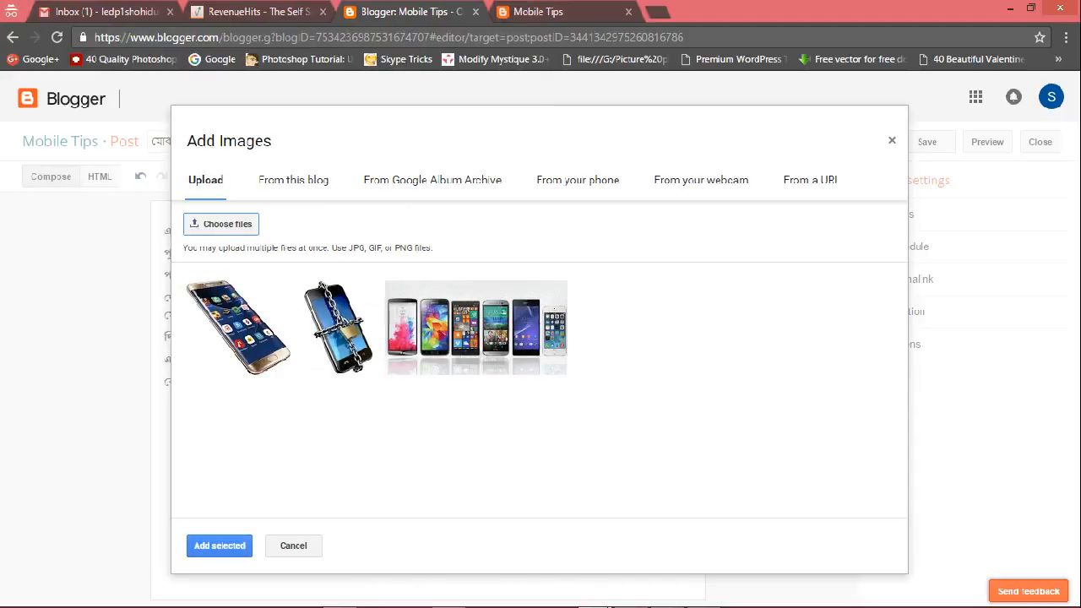
click(219, 546)
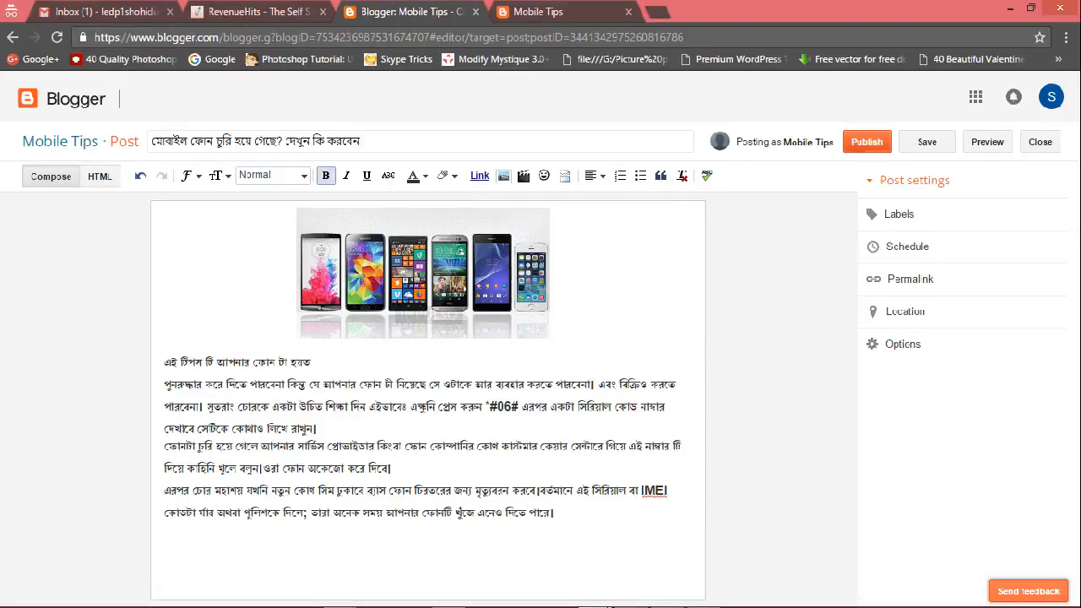
Publish the post and reload the live blog to review the published posts.
click(867, 142)
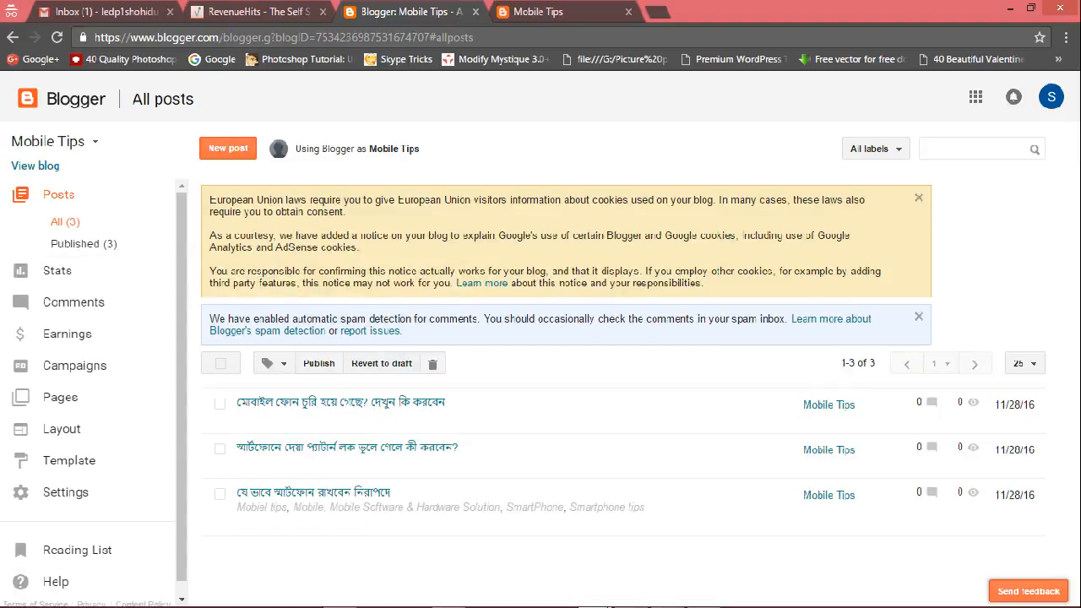
click(539, 12)
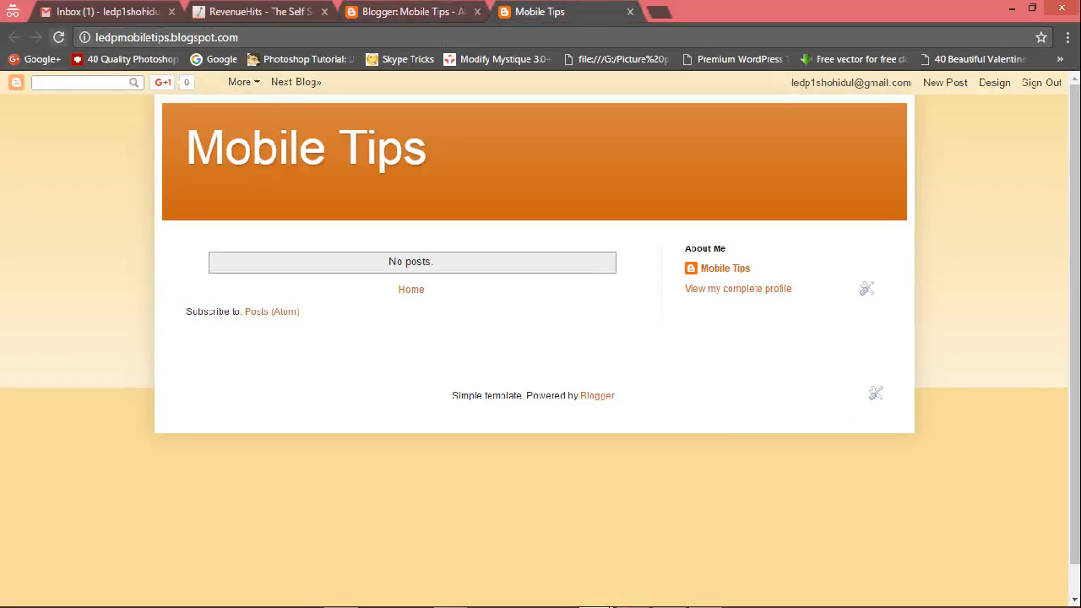
click(56, 37)
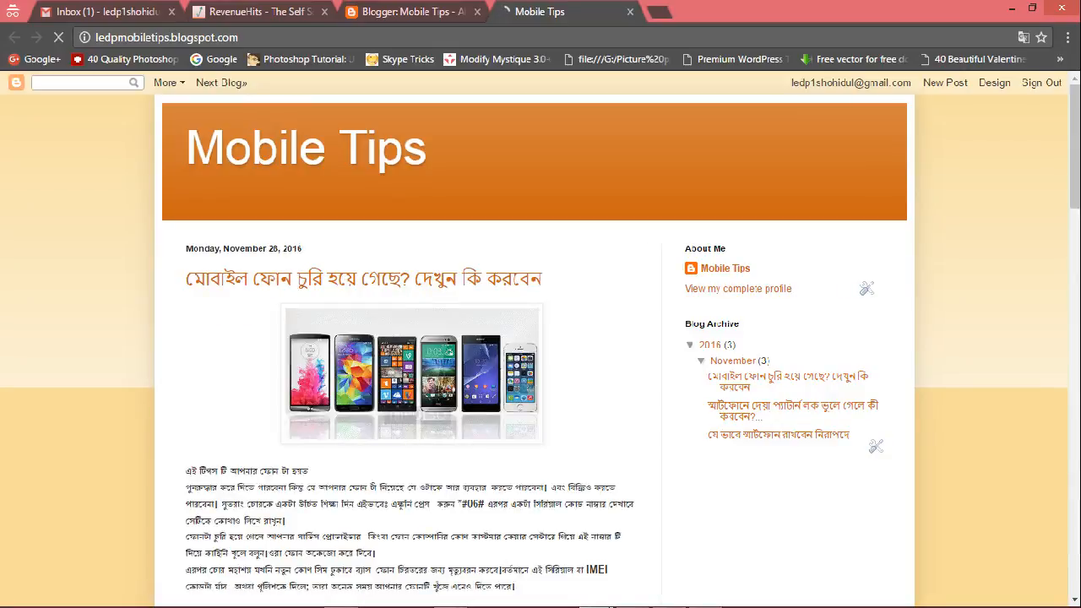
scroll(405, 380, down, 10)
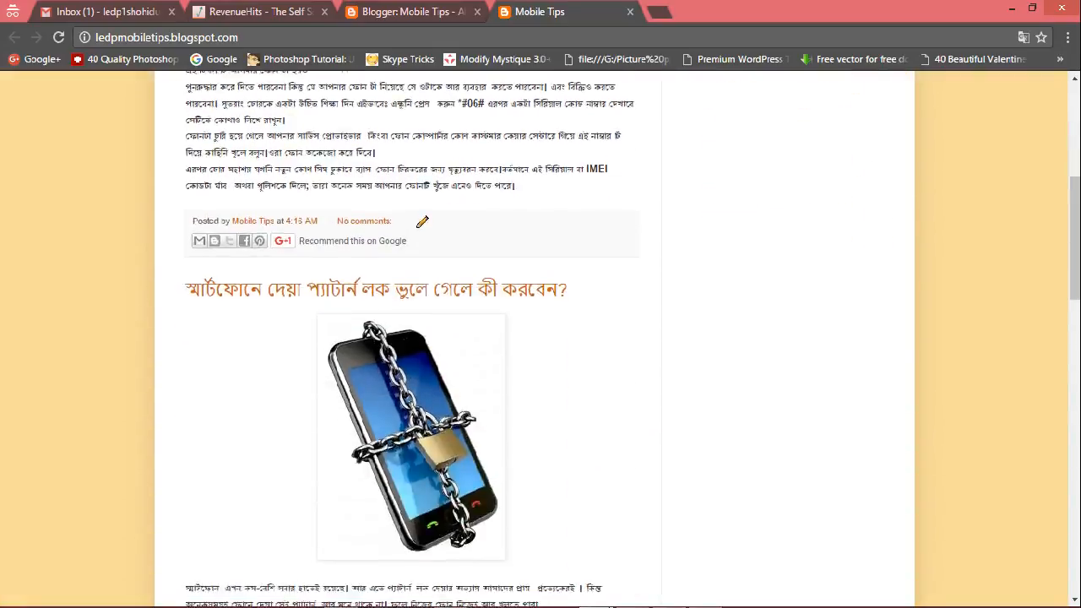
scroll(405, 337, down, 10)
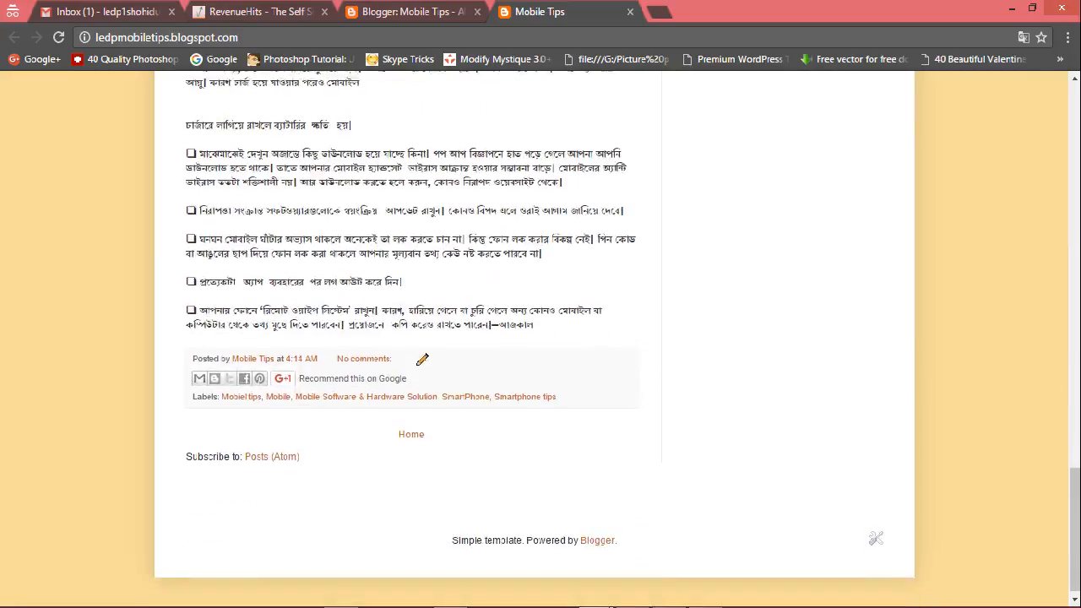
scroll(739, 288, up, 20)
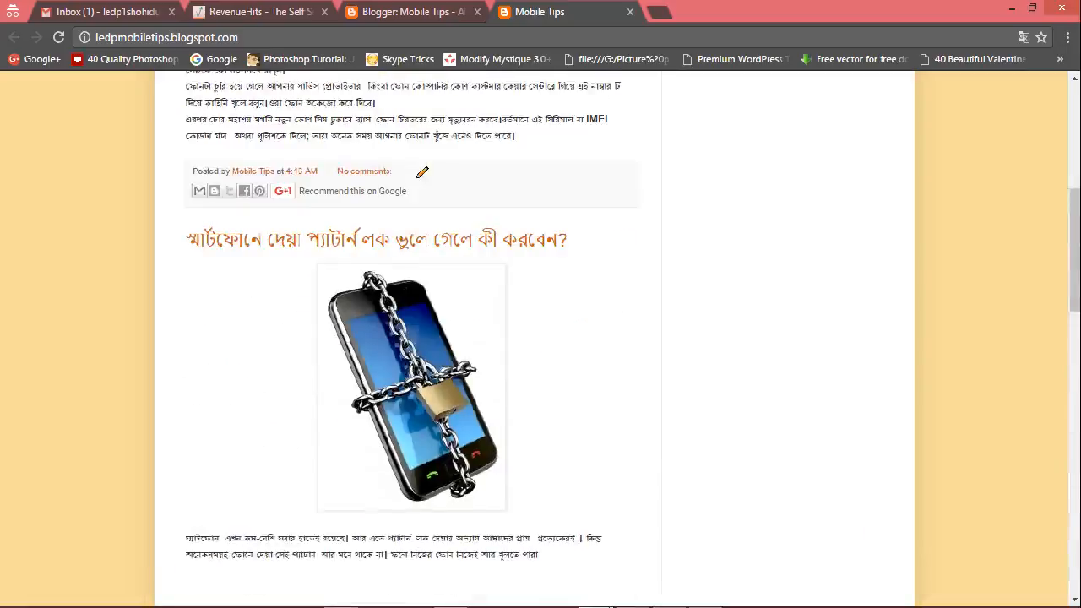
Remove the About Me profile gadget from the blog's sidebar.
key(F5)
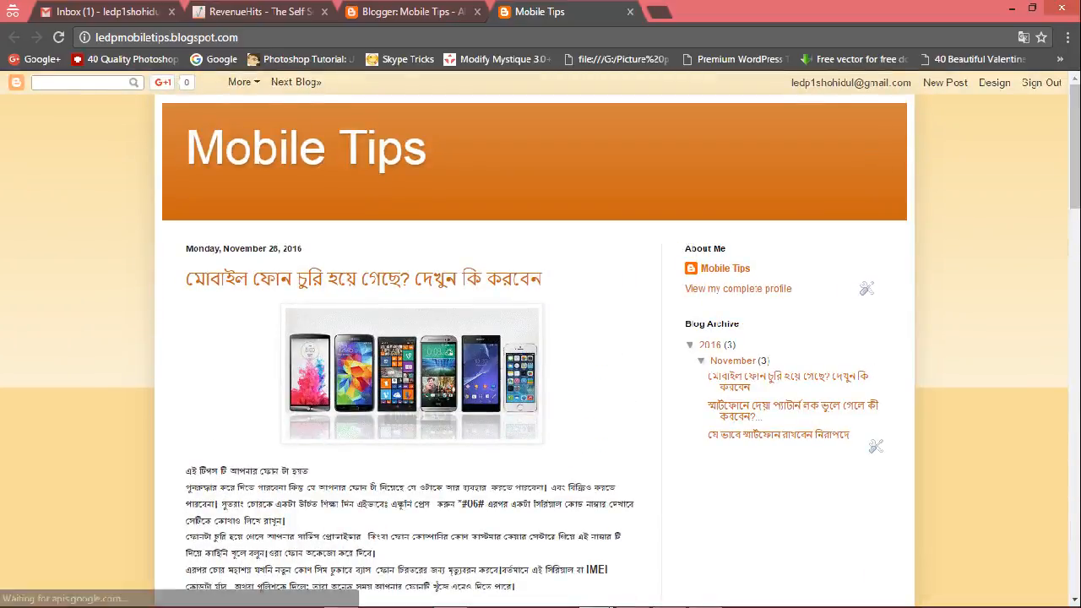
click(866, 288)
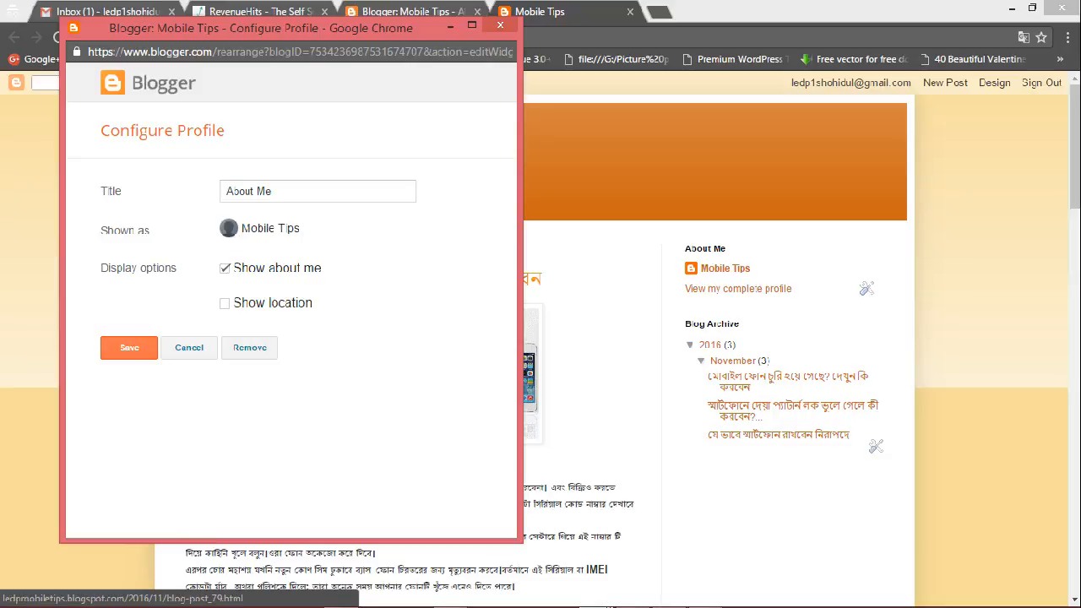
click(249, 347)
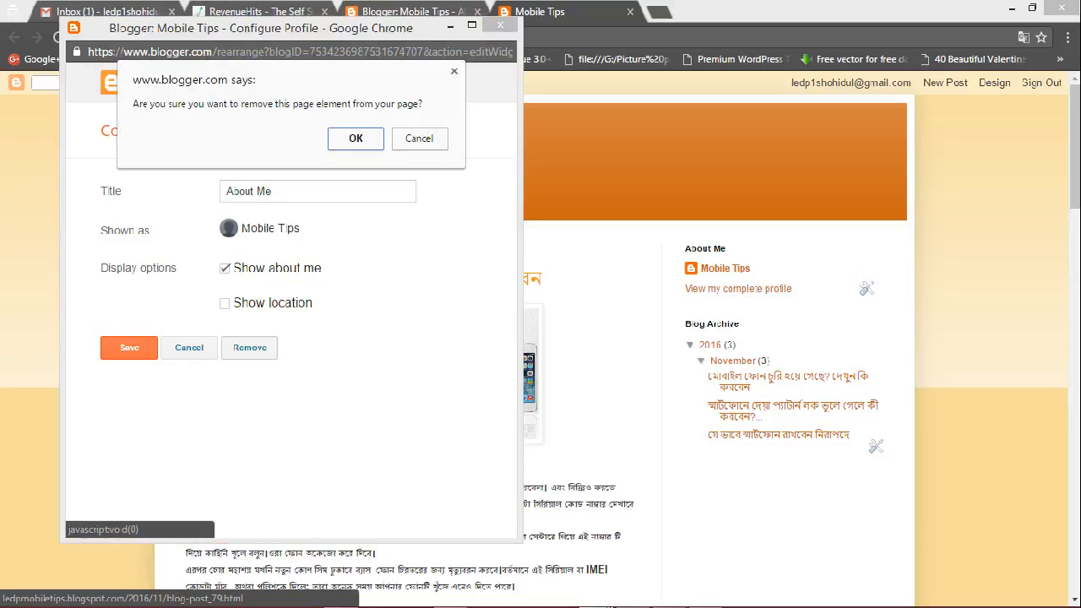
key(Return)
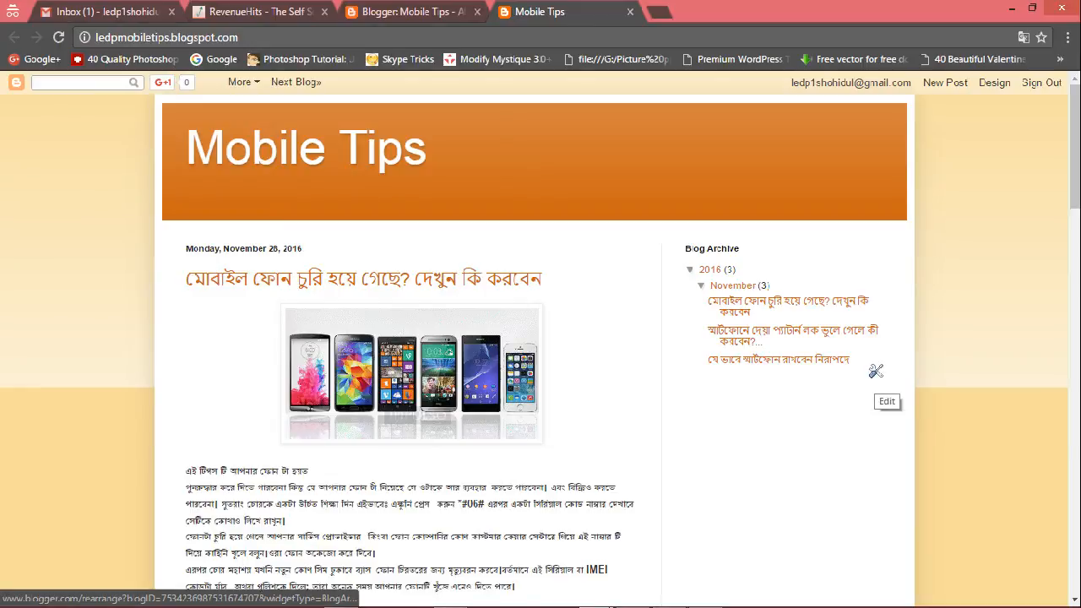
Remove the Blog Archive gadget from the blog's sidebar.
click(875, 370)
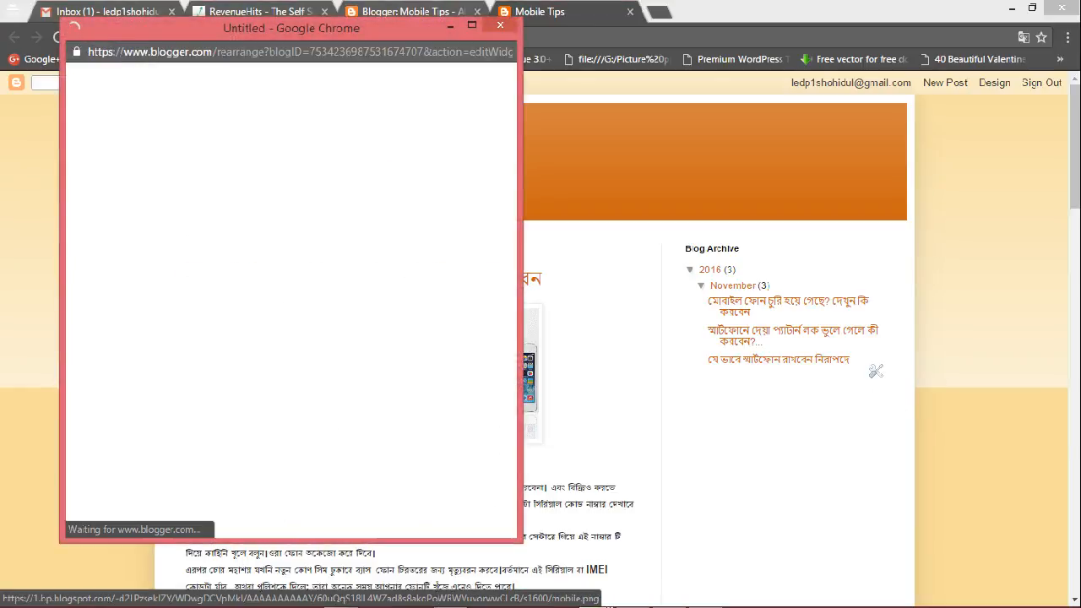
scroll(288, 338, down, 1)
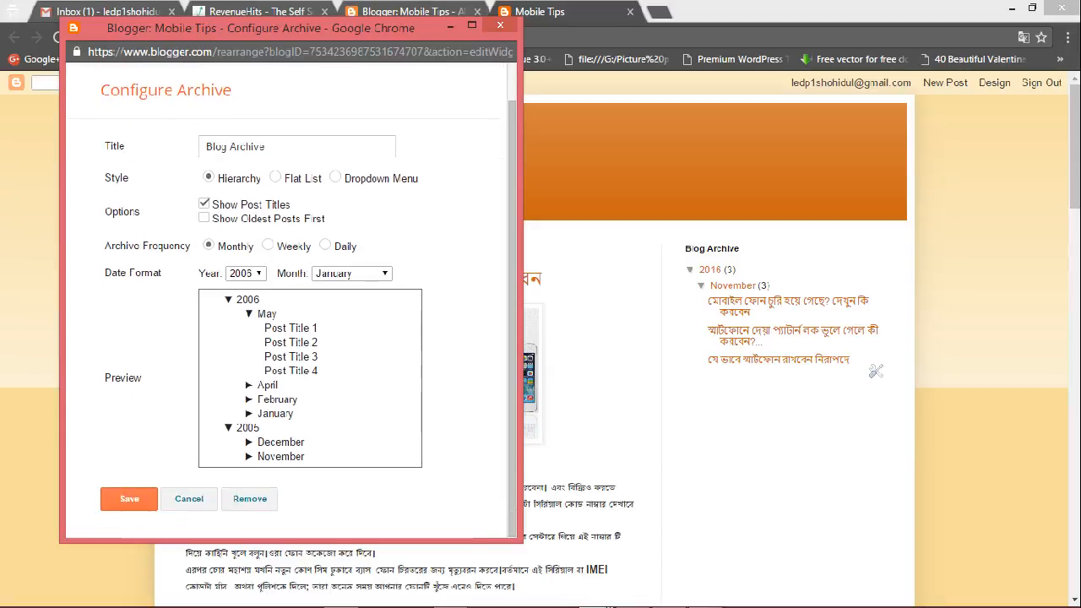
click(250, 500)
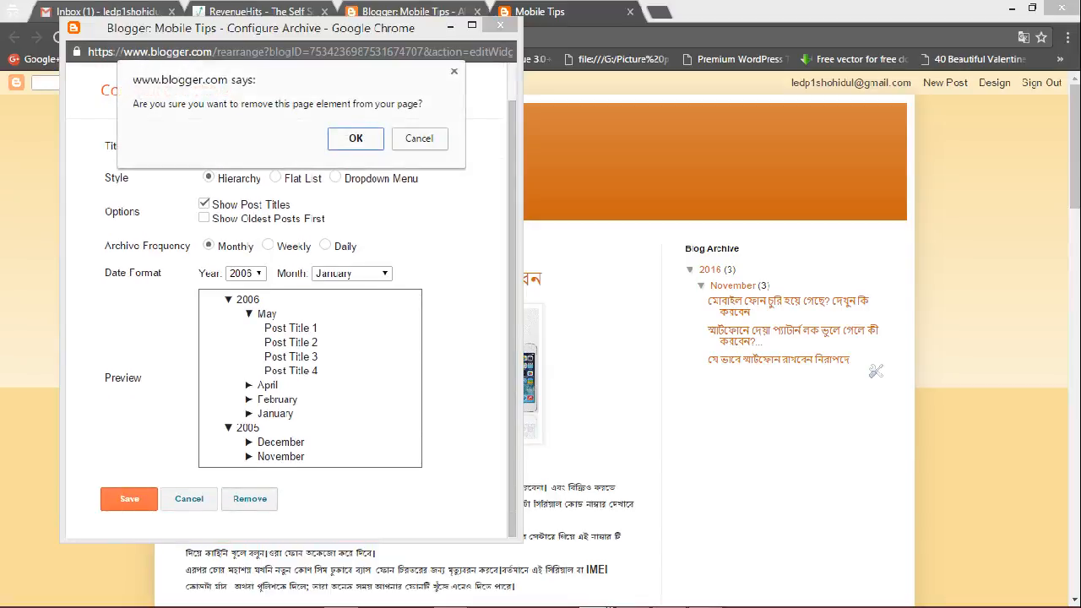
key(Return)
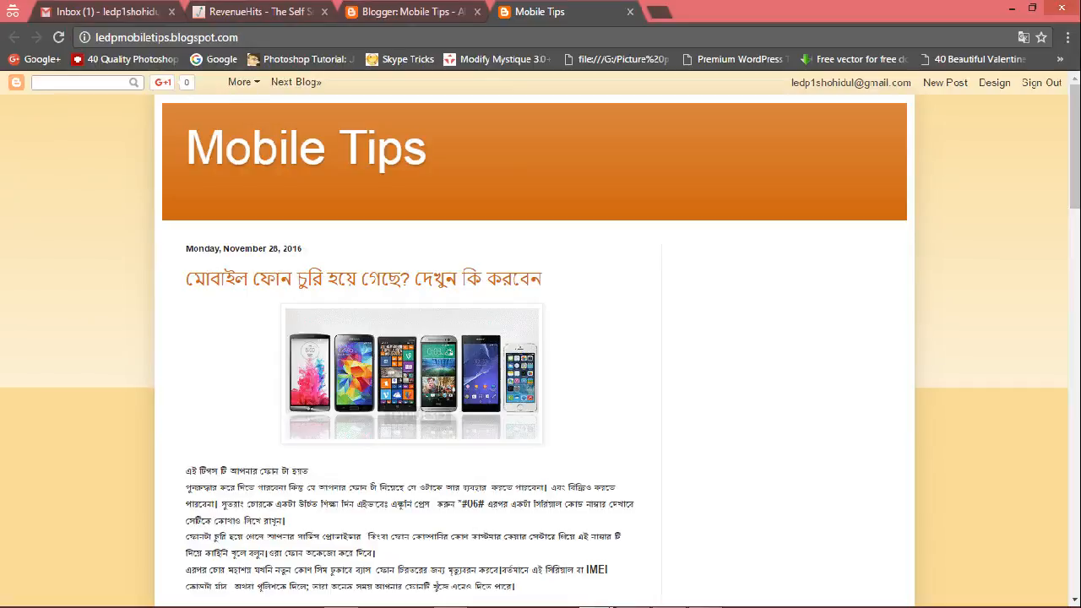
Open the Blog Posts gadget in the Layout page and set the number of posts on the main page to 2.
scroll(540, 338, down, 2)
scroll(541, 338, down, 9)
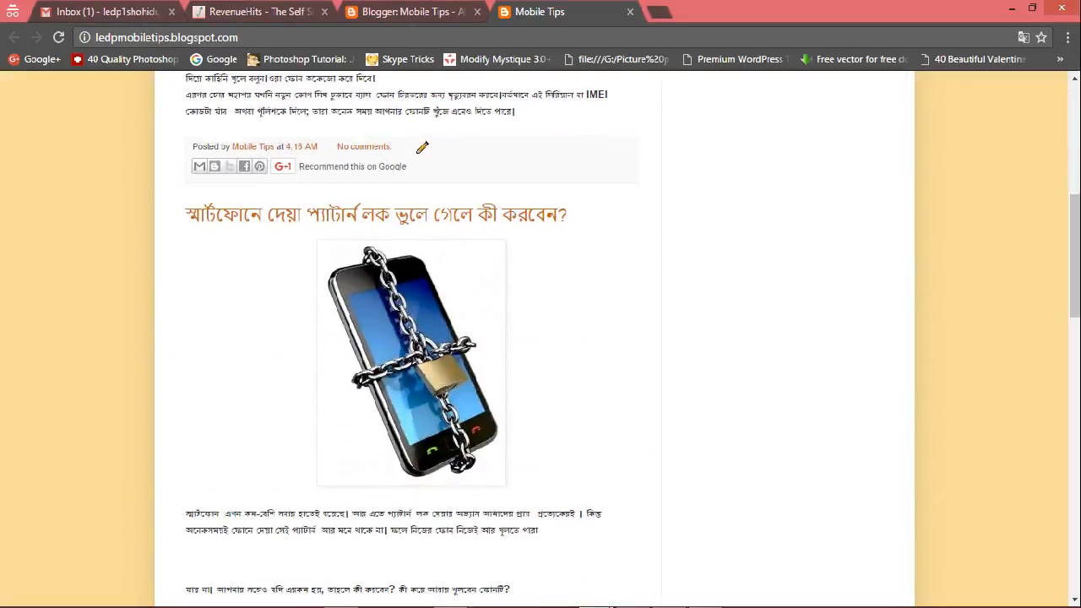
scroll(422, 415, down, 3)
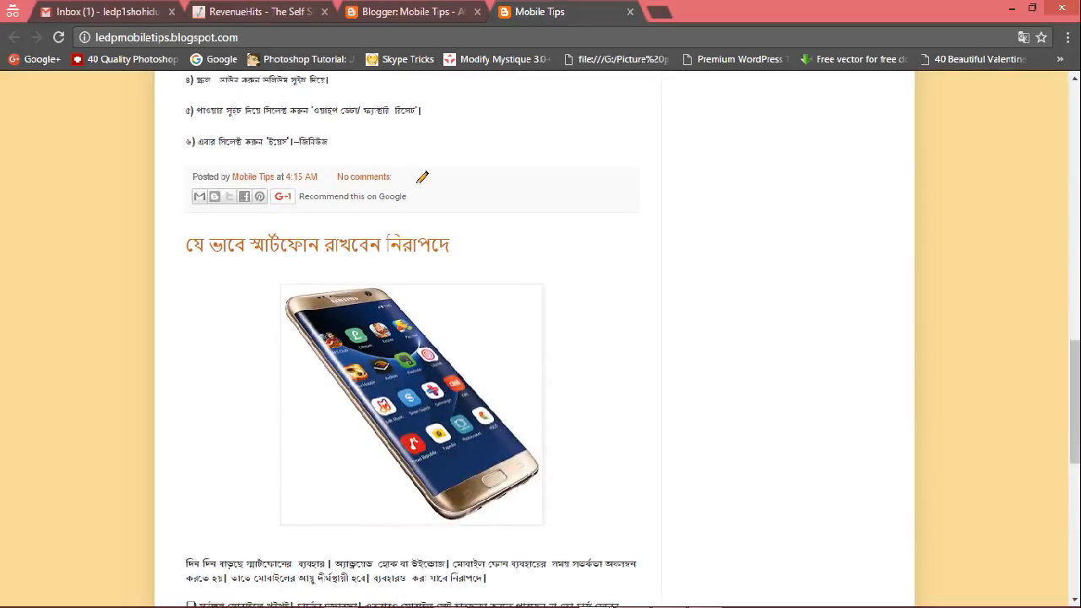
scroll(421, 177, up, 15)
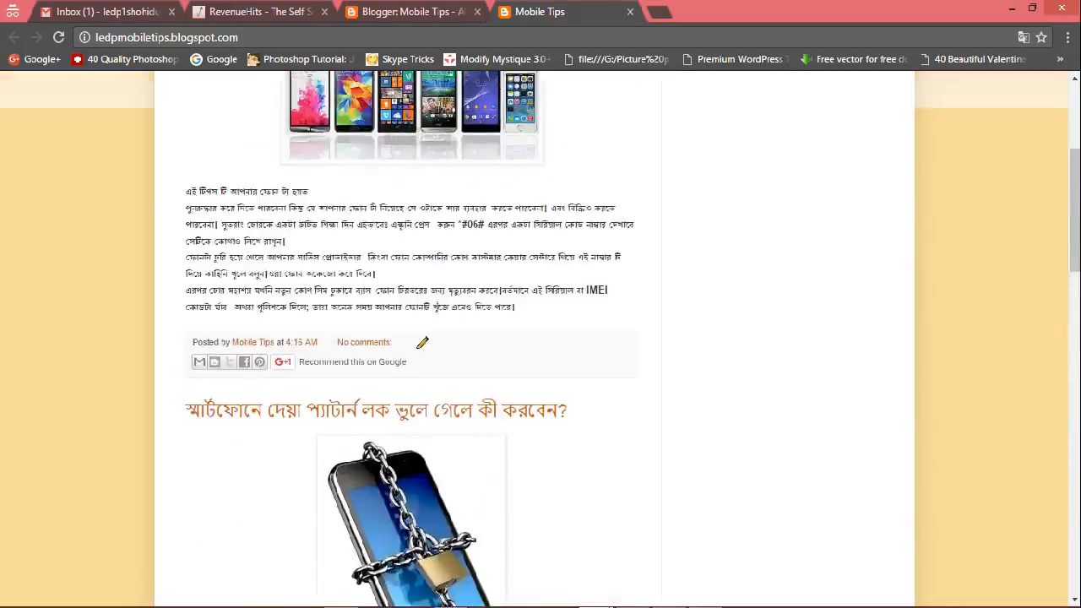
click(259, 12)
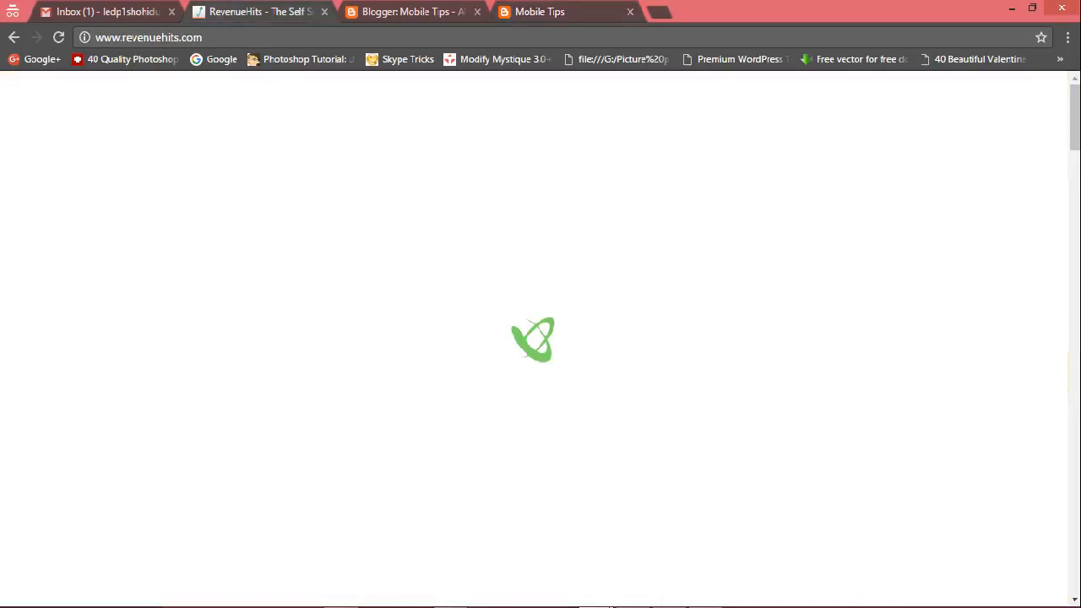
click(413, 12)
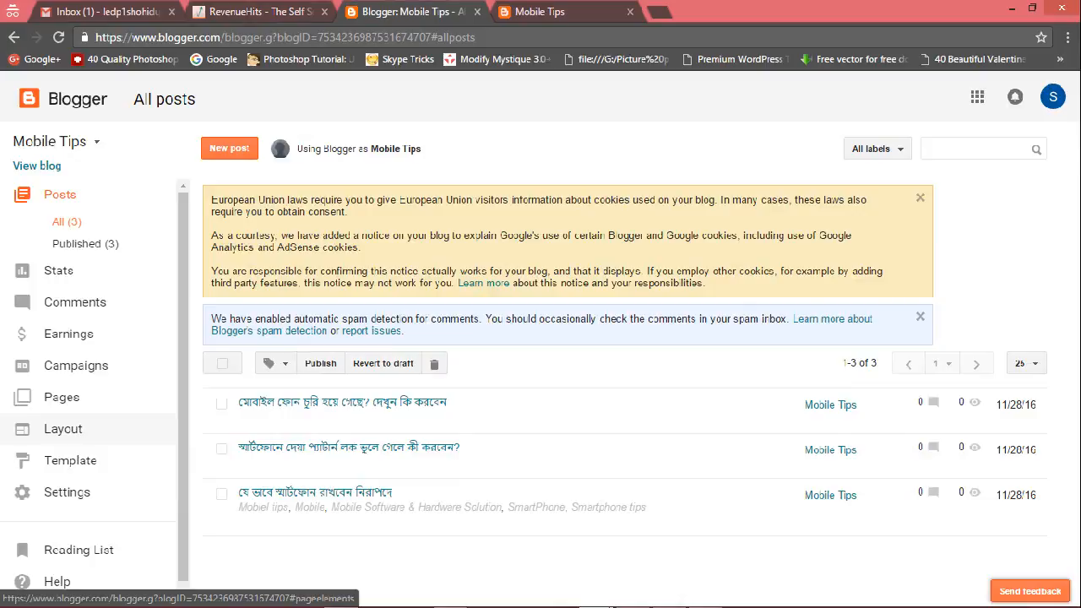
click(63, 429)
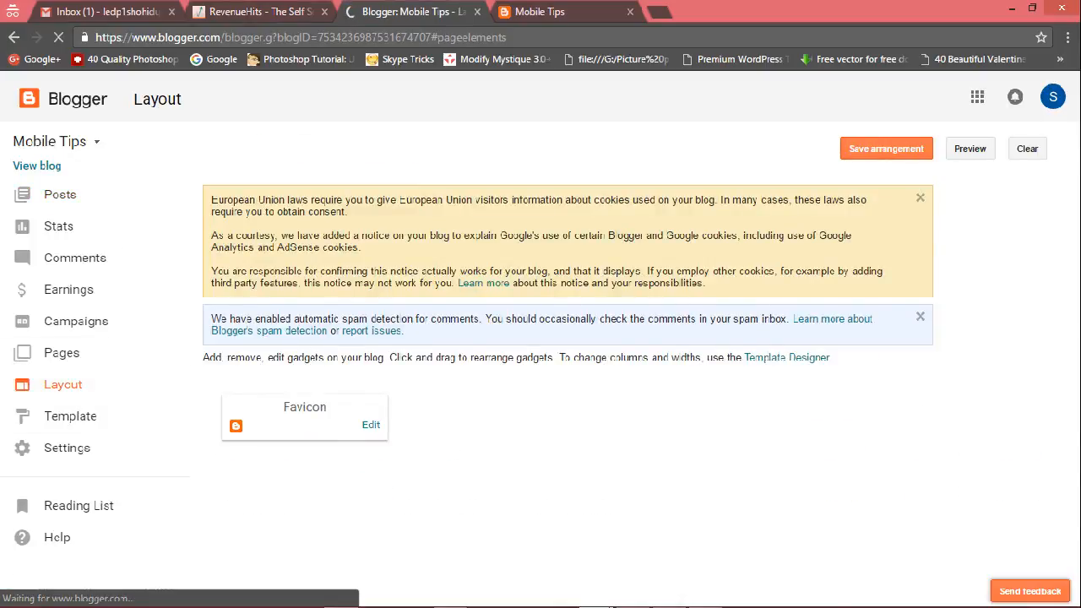
scroll(519, 381, down, 1)
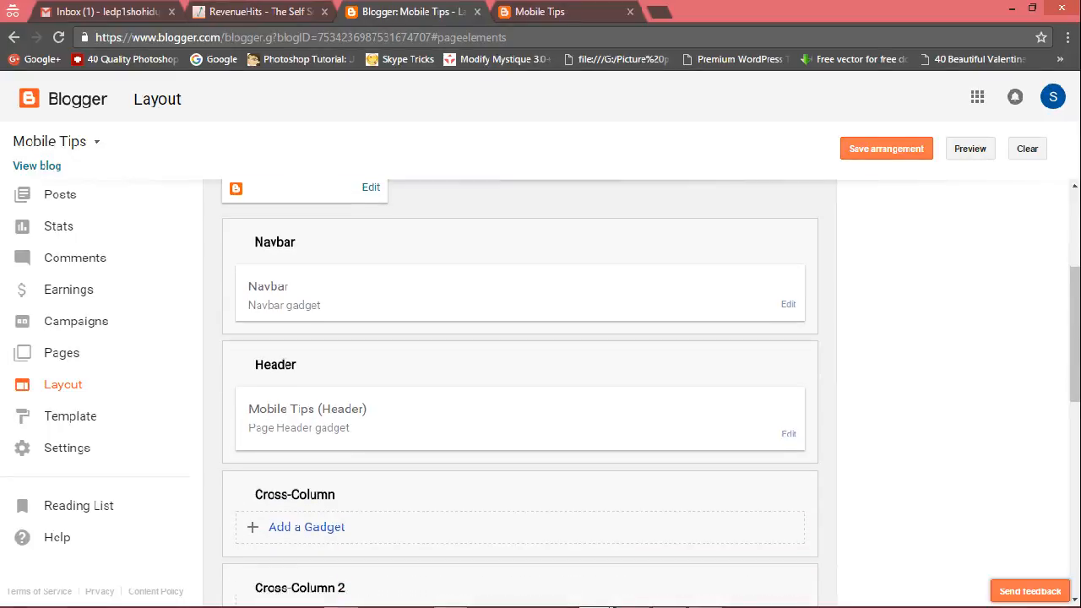
scroll(520, 393, down, 2)
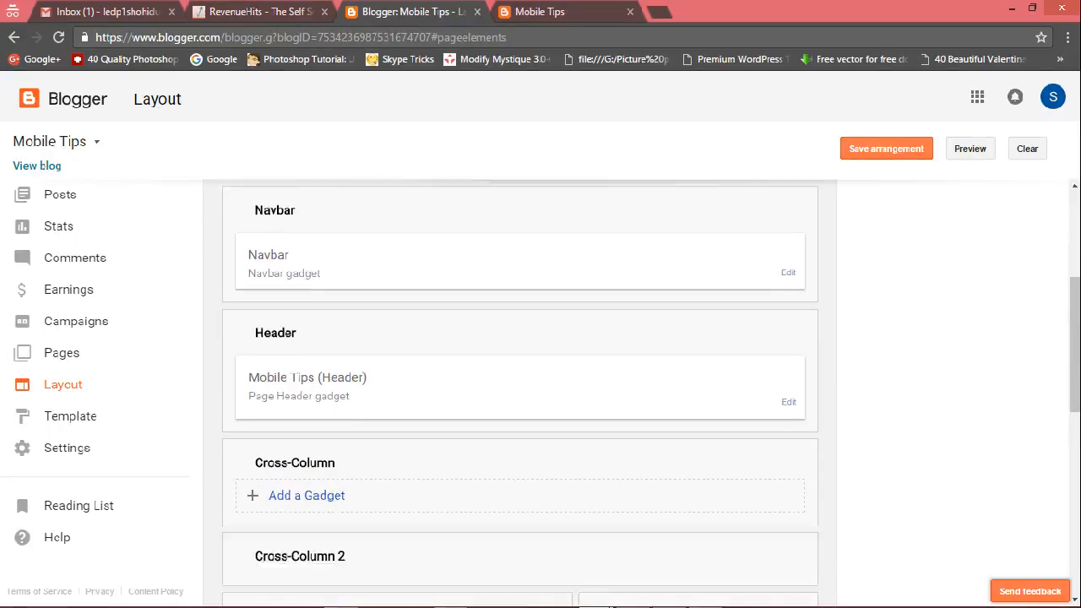
scroll(520, 380, down, 2)
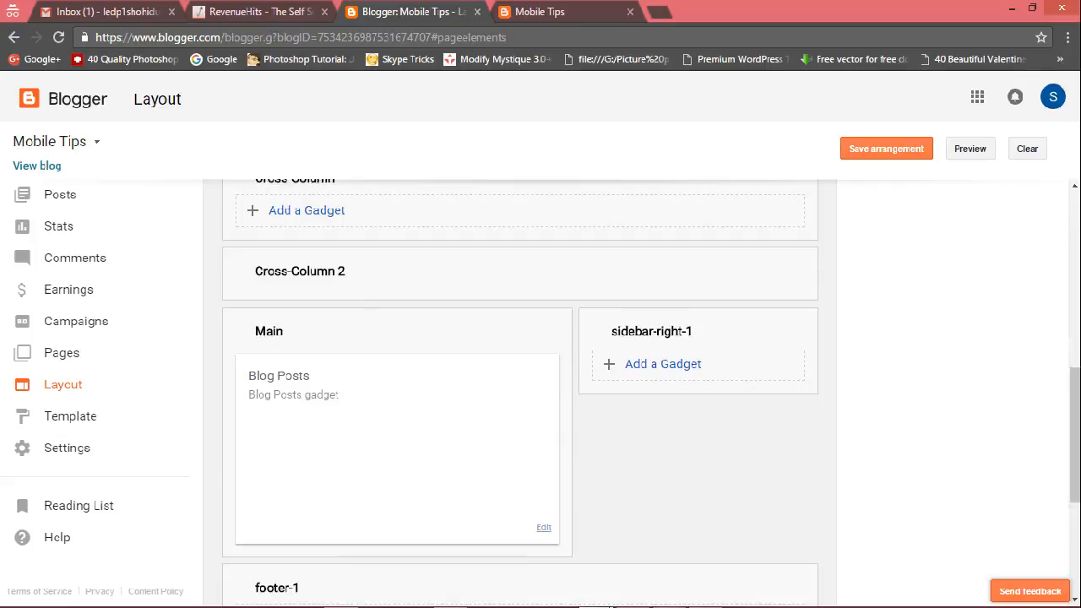
click(544, 527)
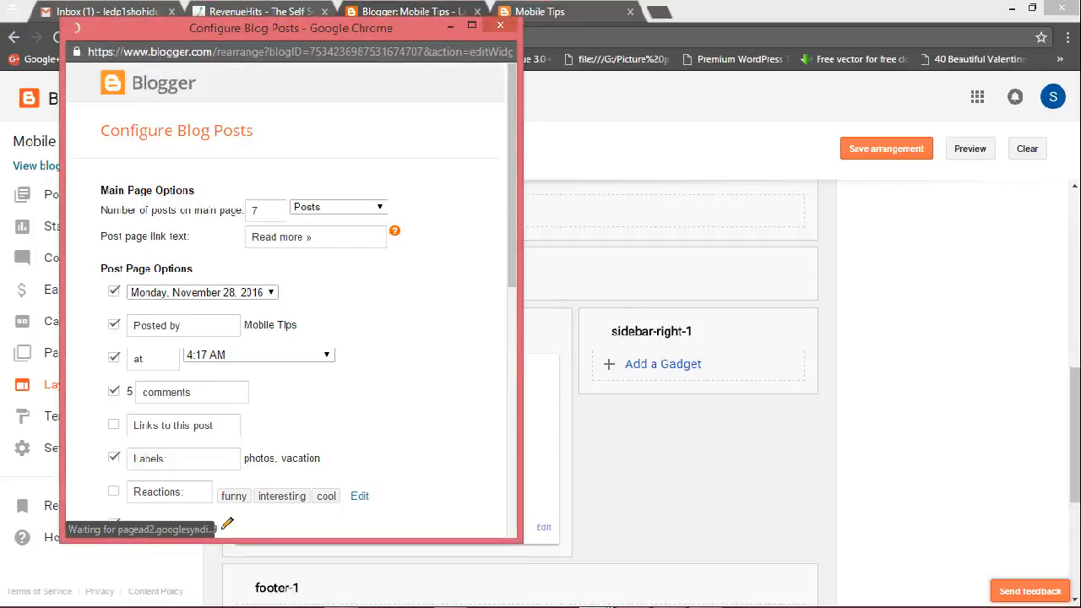
double_click(255, 210)
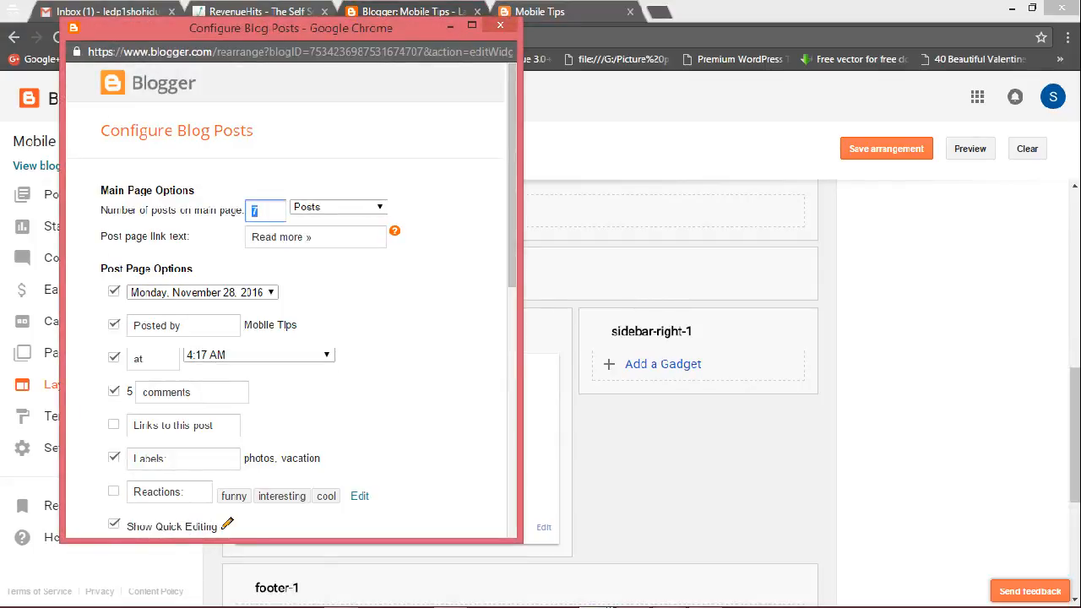
text(3)
Hide the post date, author, time, comments, quick editing and location options, then save the Blog Posts gadget.
click(114, 291)
click(114, 325)
click(114, 357)
click(114, 391)
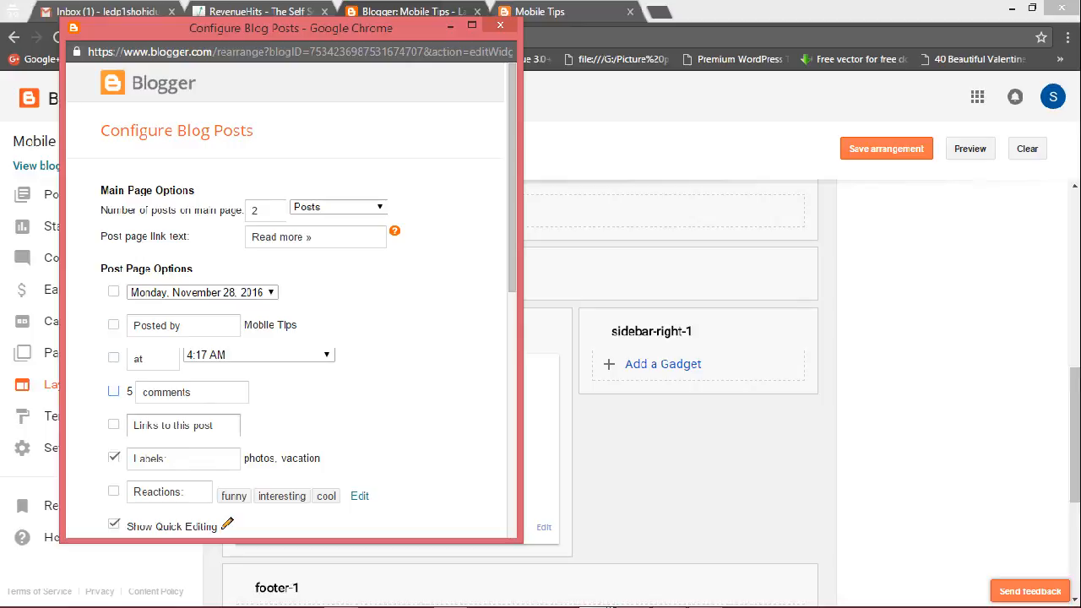
click(114, 457)
scroll(287, 338, down, 2)
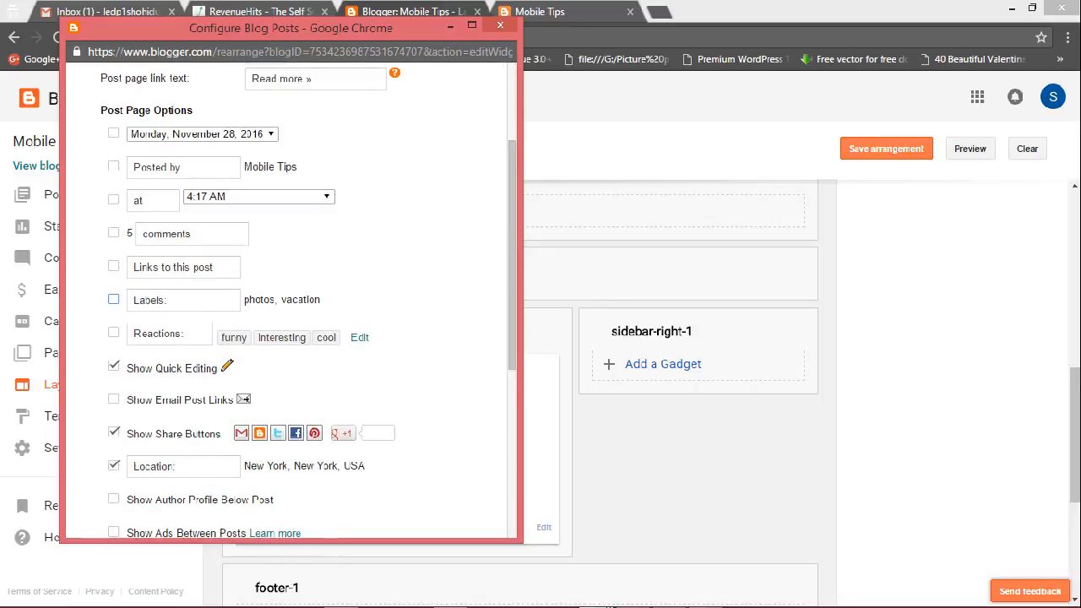
click(114, 299)
click(114, 365)
click(114, 466)
scroll(114, 466, down, 3)
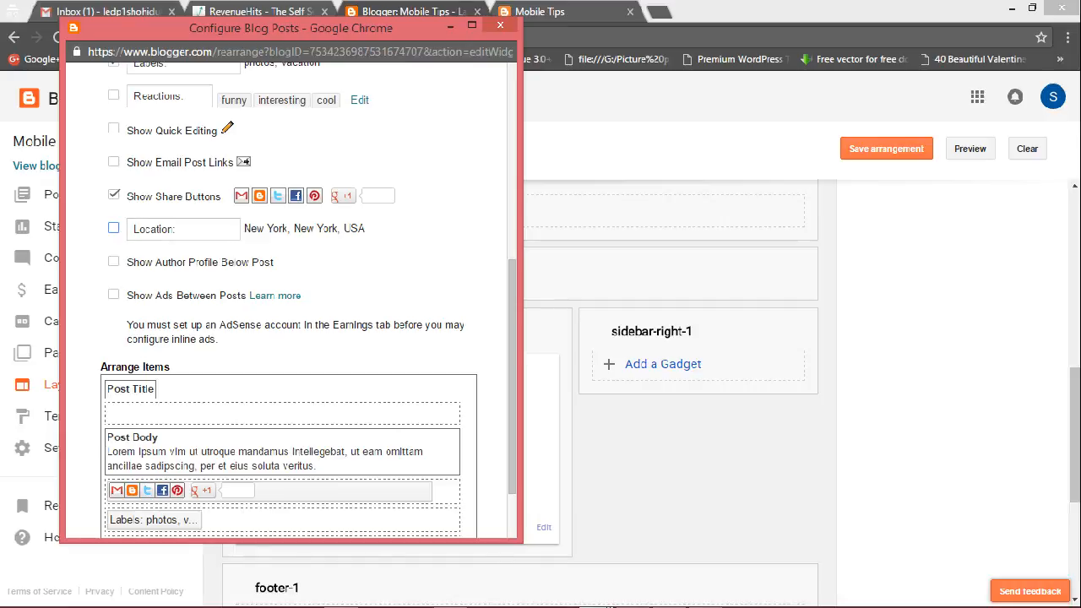
scroll(308, 299, down, 1)
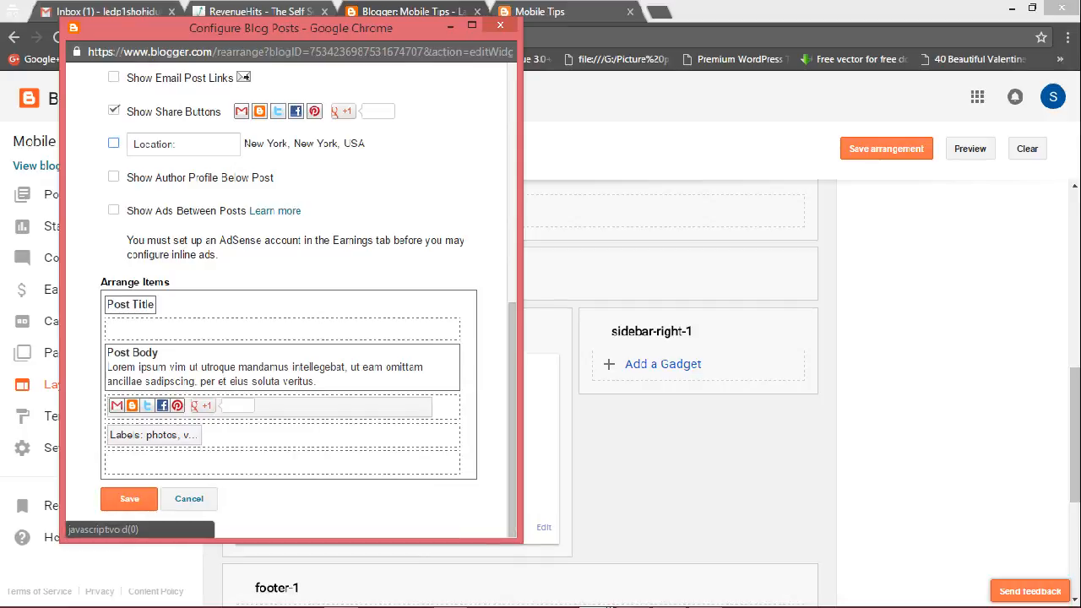
click(129, 498)
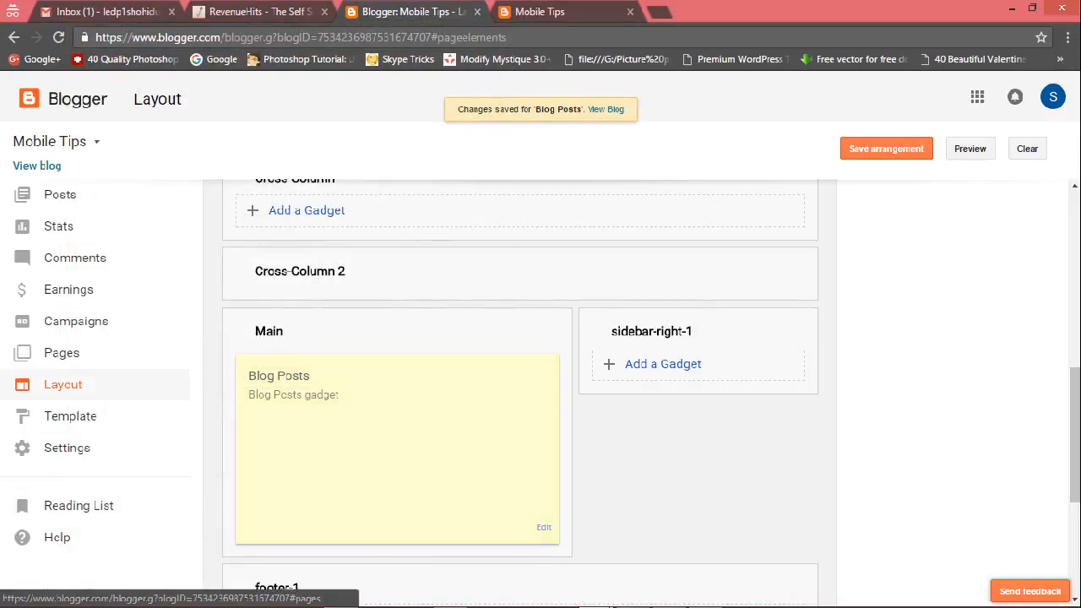
Reload the live blog and scroll through it to review the post layout.
click(540, 11)
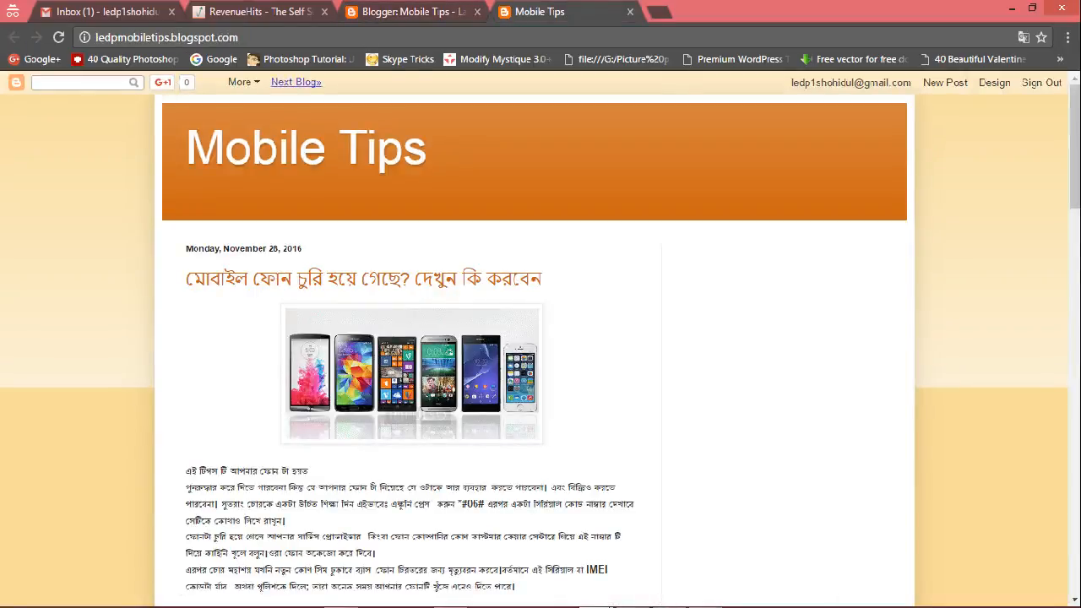
click(58, 37)
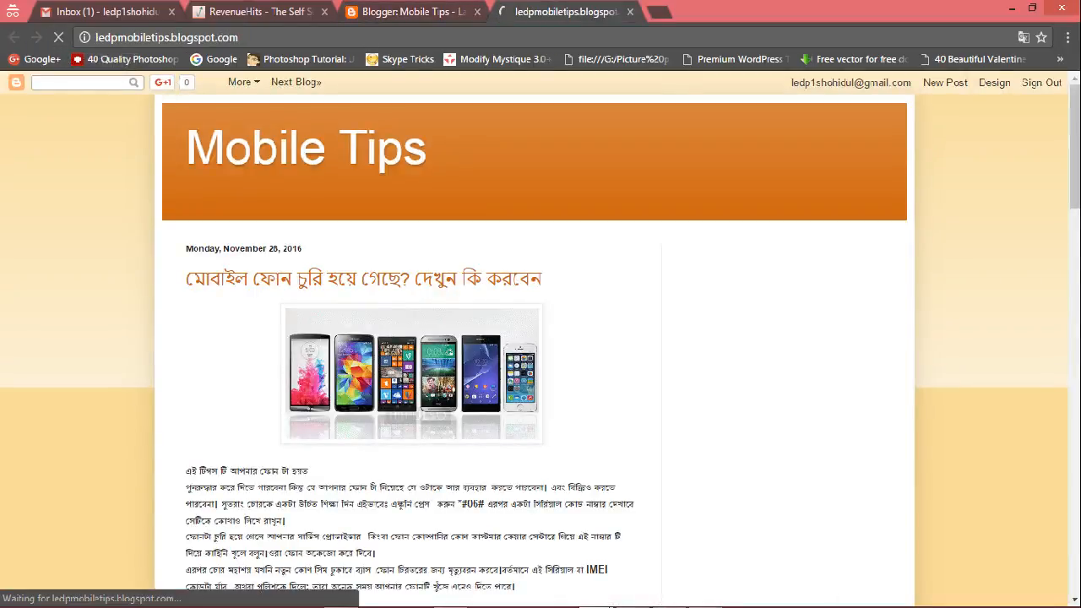
scroll(541, 338, down, 15)
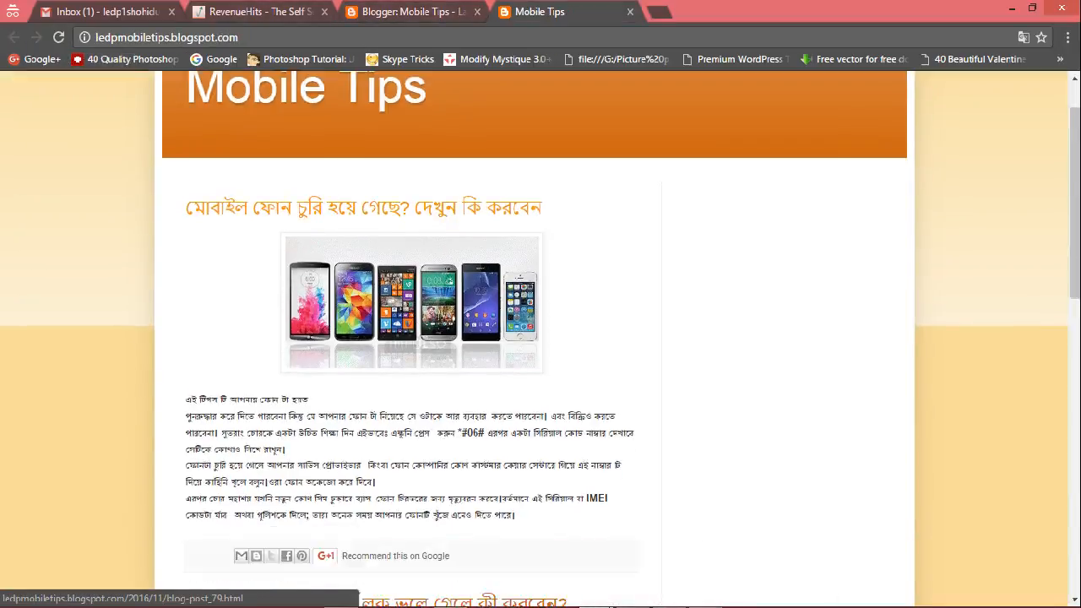
scroll(613, 606, down, 1)
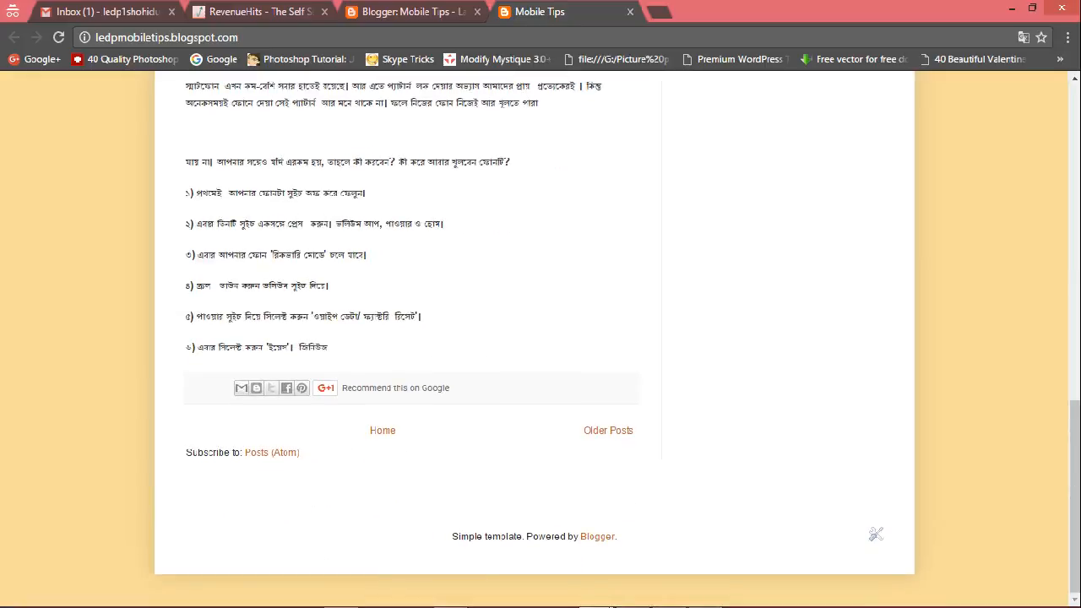
scroll(613, 606, up, 15)
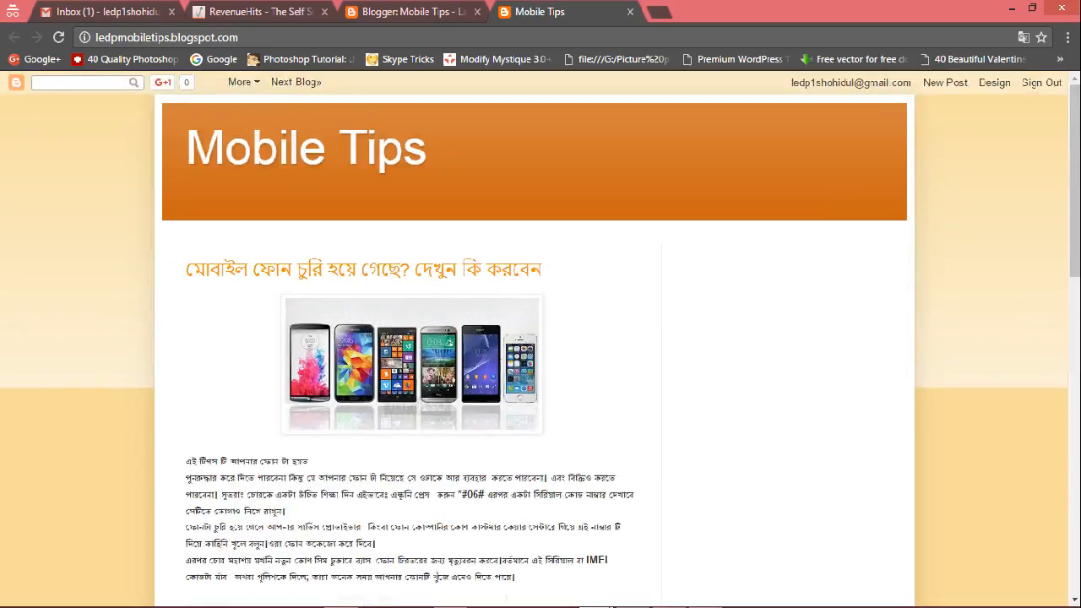
Upload favicon 1.png as the blog's custom favicon and save it.
key(ctrl+shift+Tab)
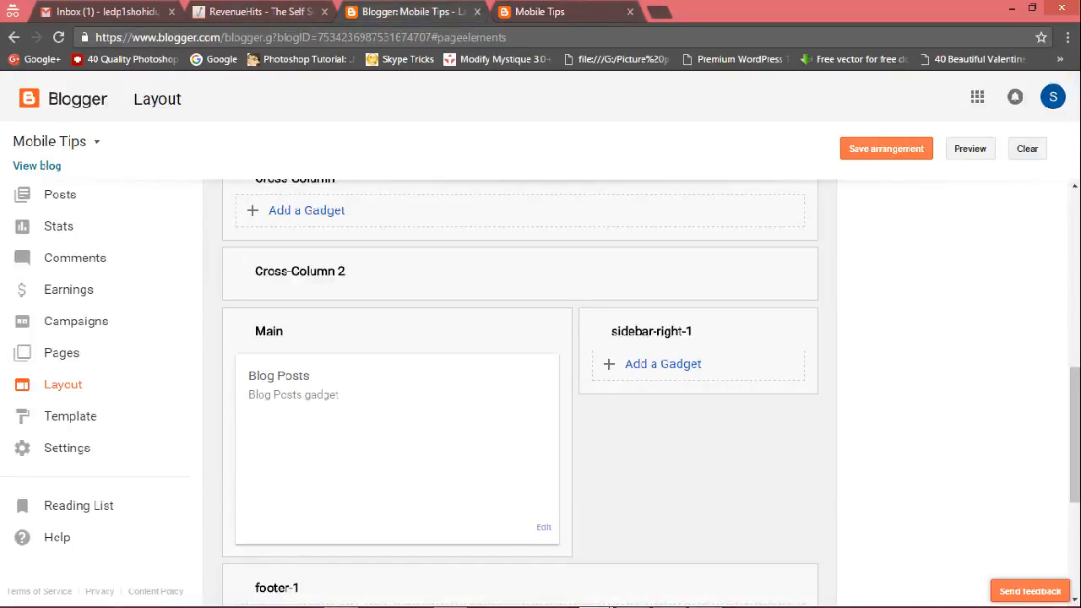
scroll(613, 606, up, 6)
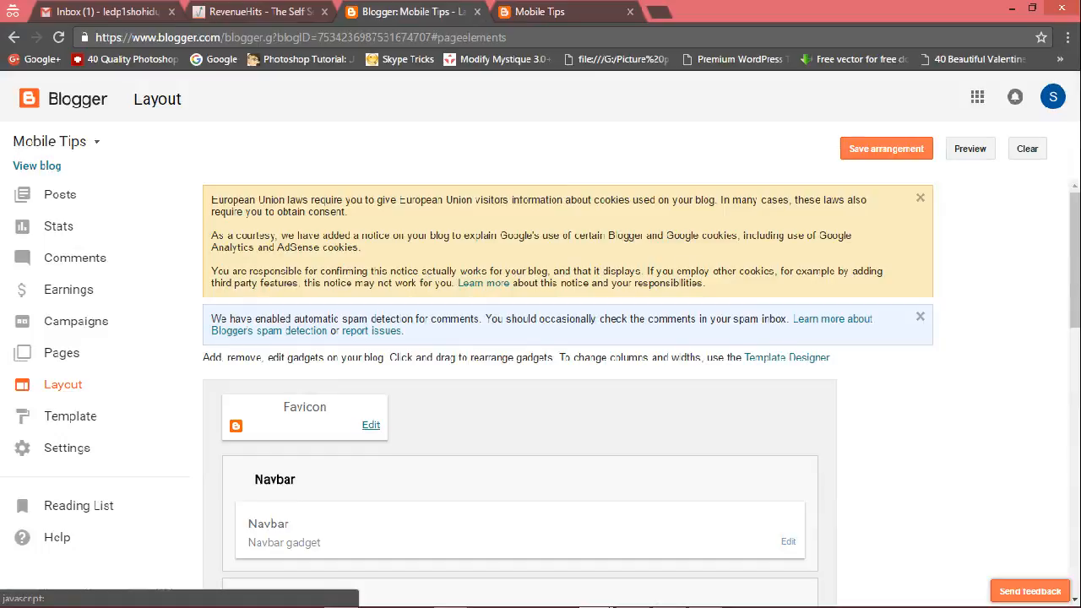
click(371, 425)
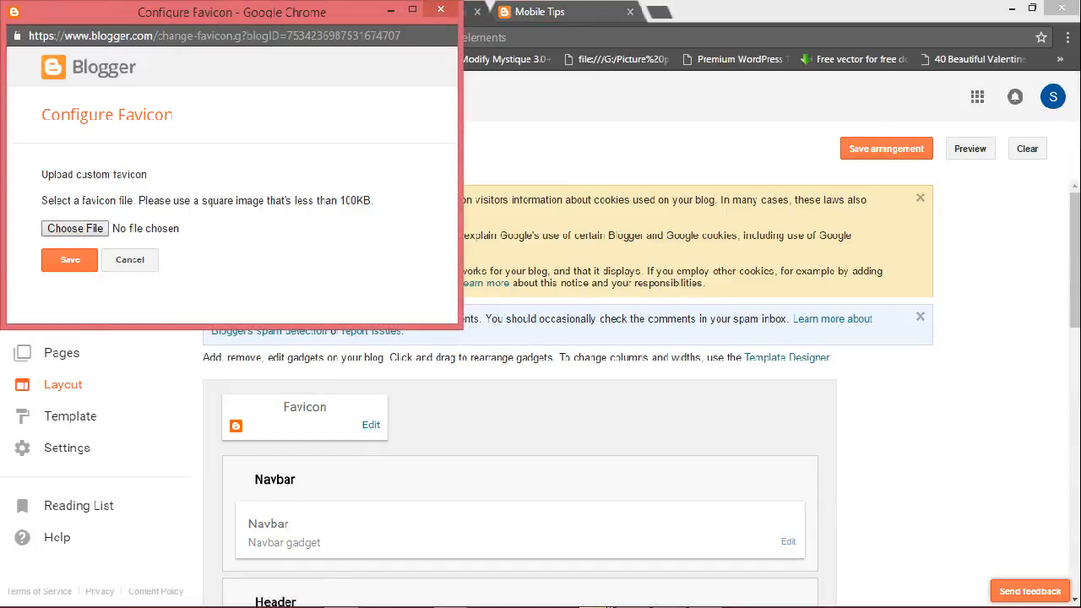
click(76, 228)
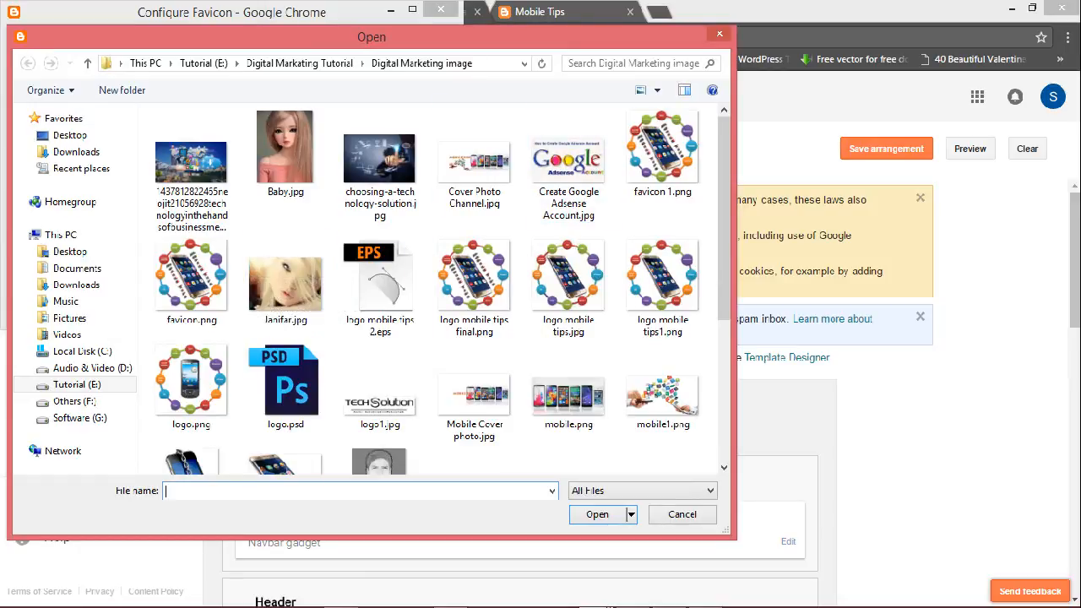
click(663, 155)
click(597, 515)
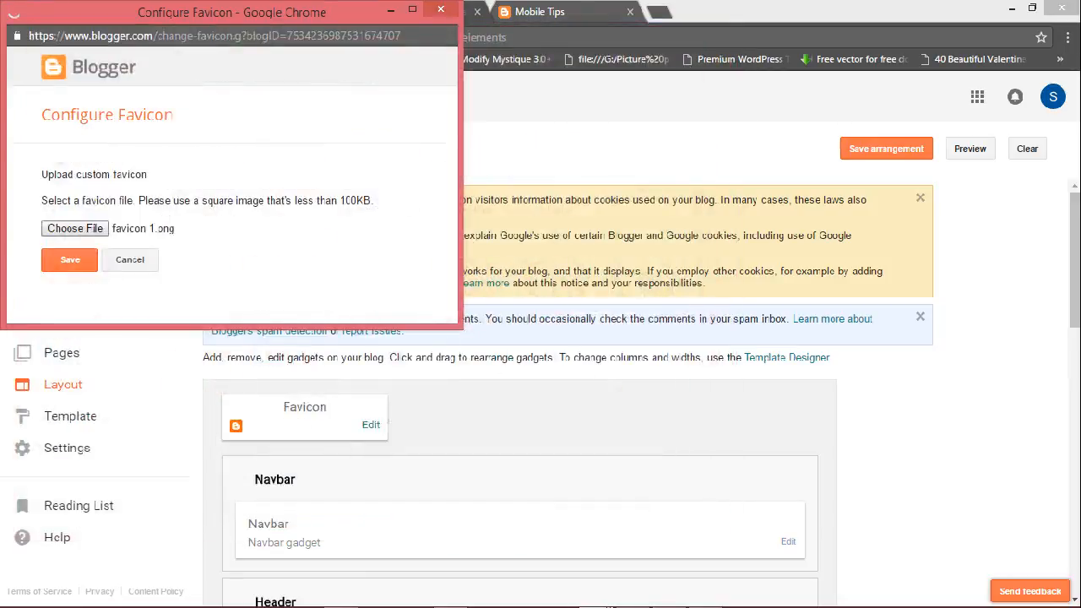
click(70, 297)
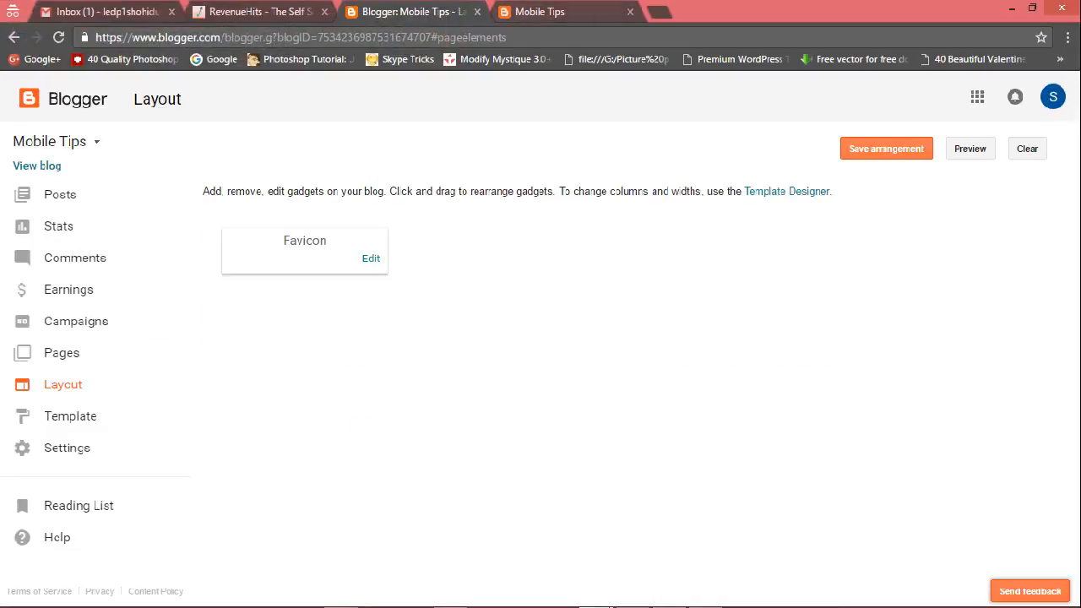
Reload the live blog to check the new favicon, then save the Layout arrangement.
key(ctrl+Tab)
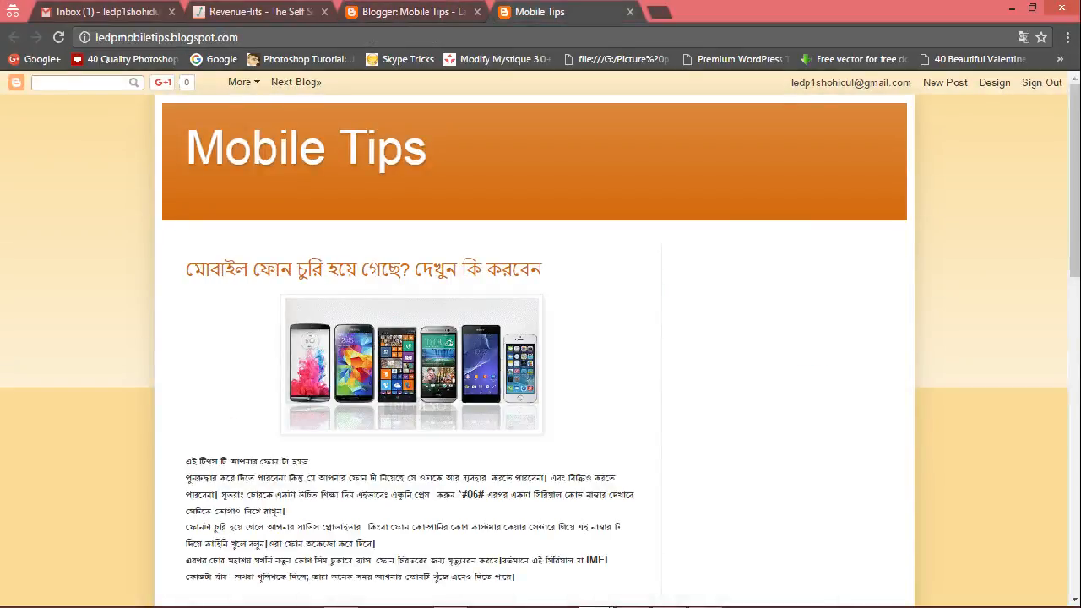
key(F5)
key(ctrl+shift+Tab)
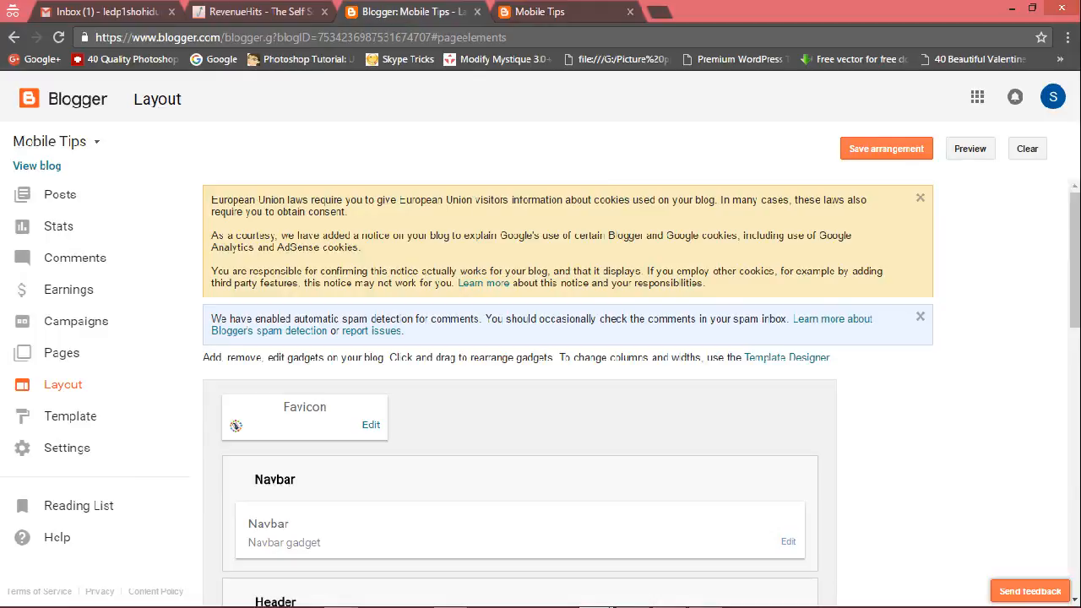
click(886, 149)
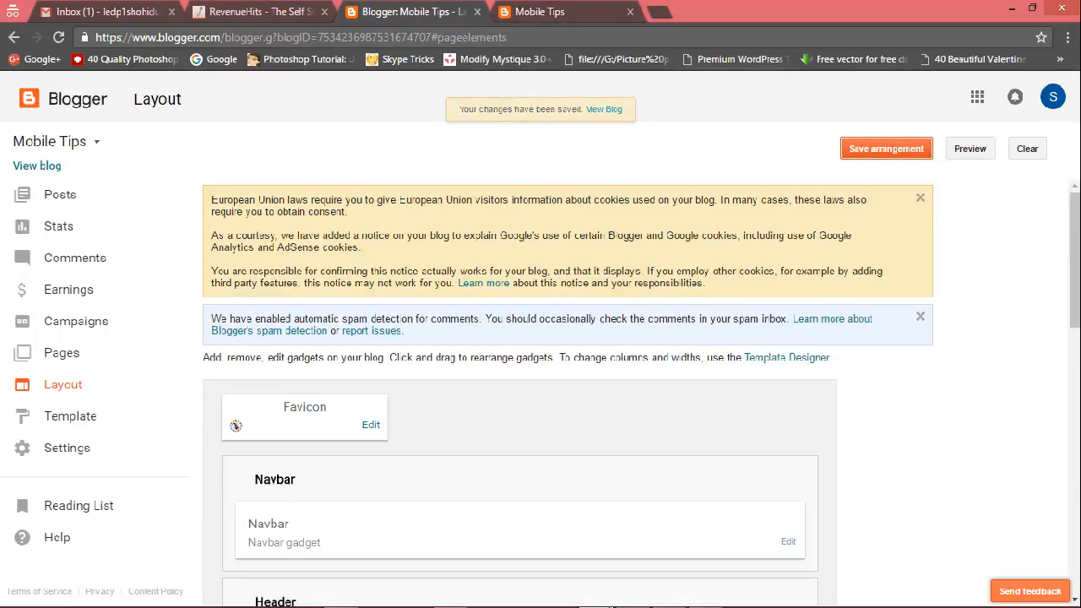
click(549, 12)
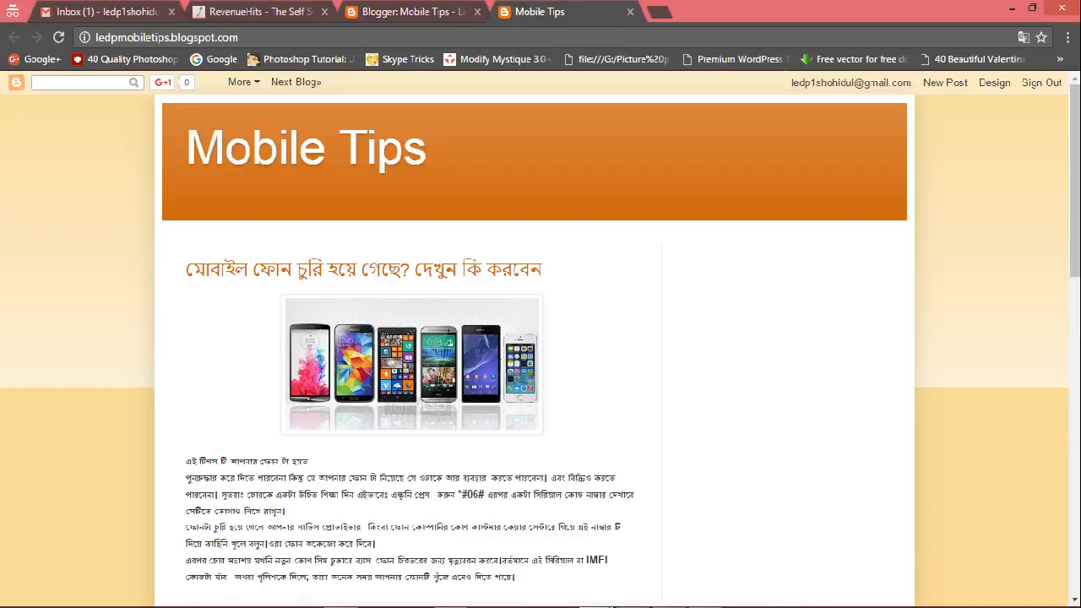
click(58, 37)
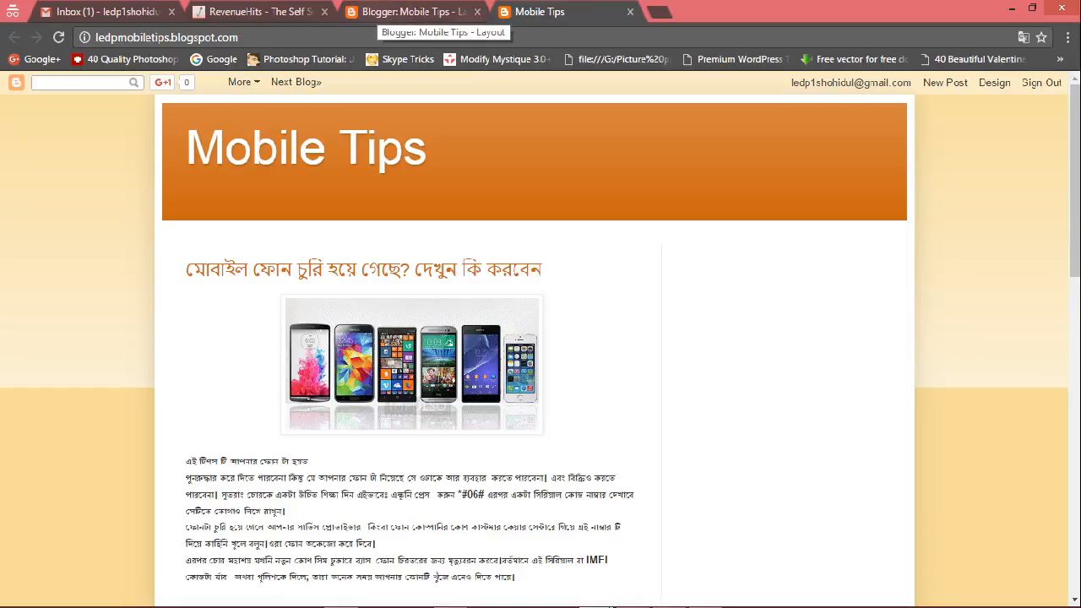
click(405, 12)
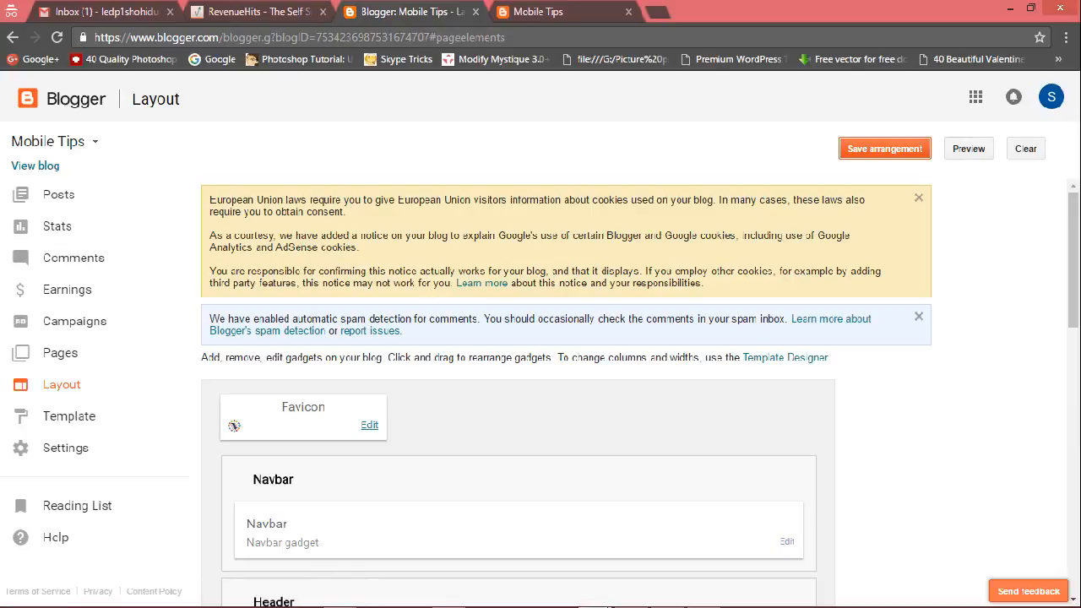
Upload favicon 1.png again as the custom favicon, save it, and save the Layout arrangement.
click(370, 425)
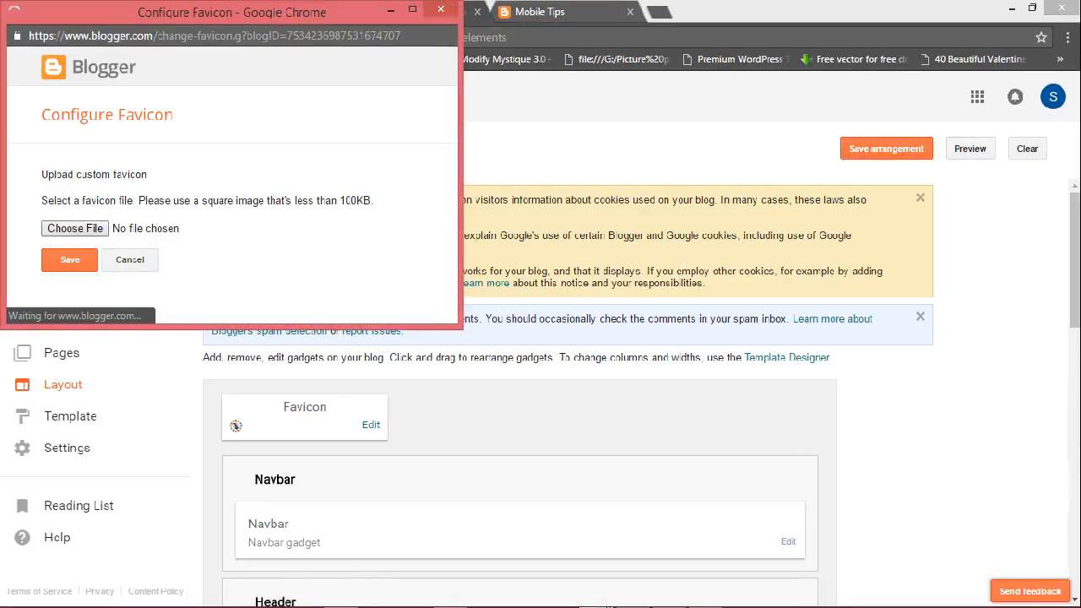
click(75, 228)
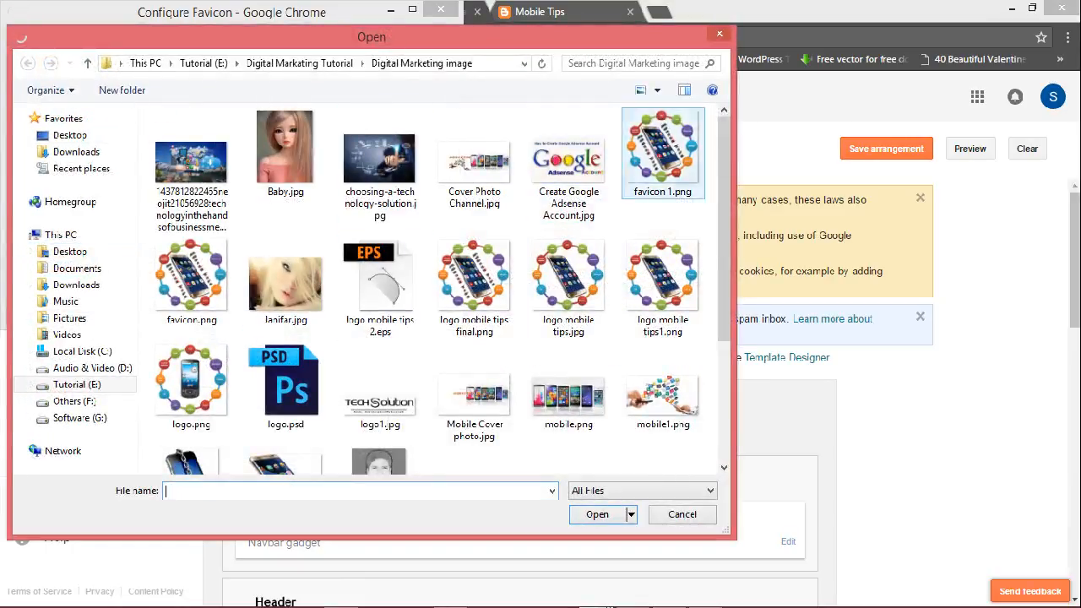
click(663, 152)
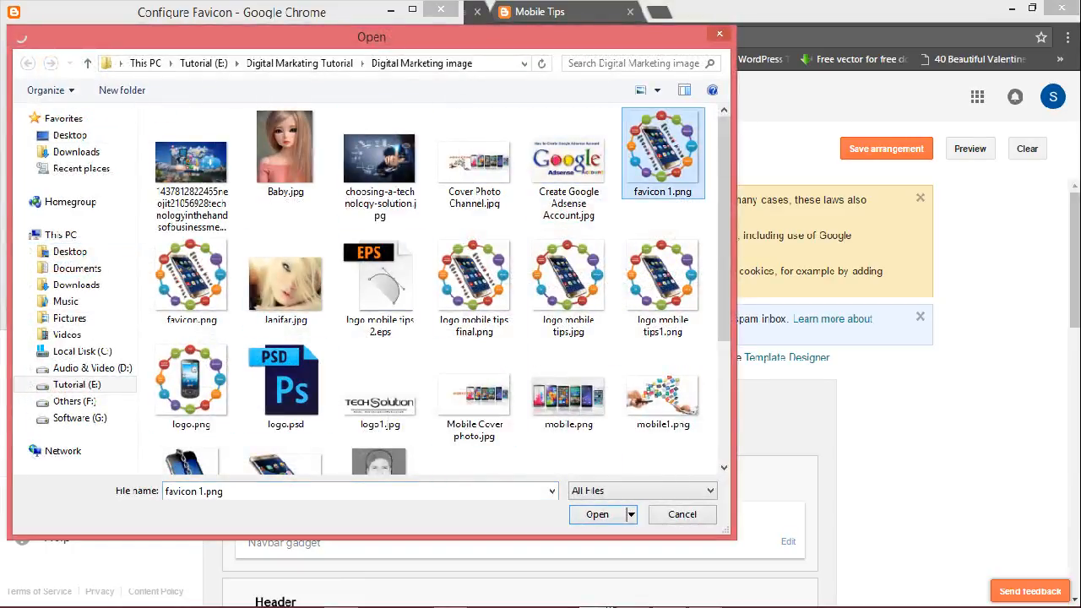
click(598, 514)
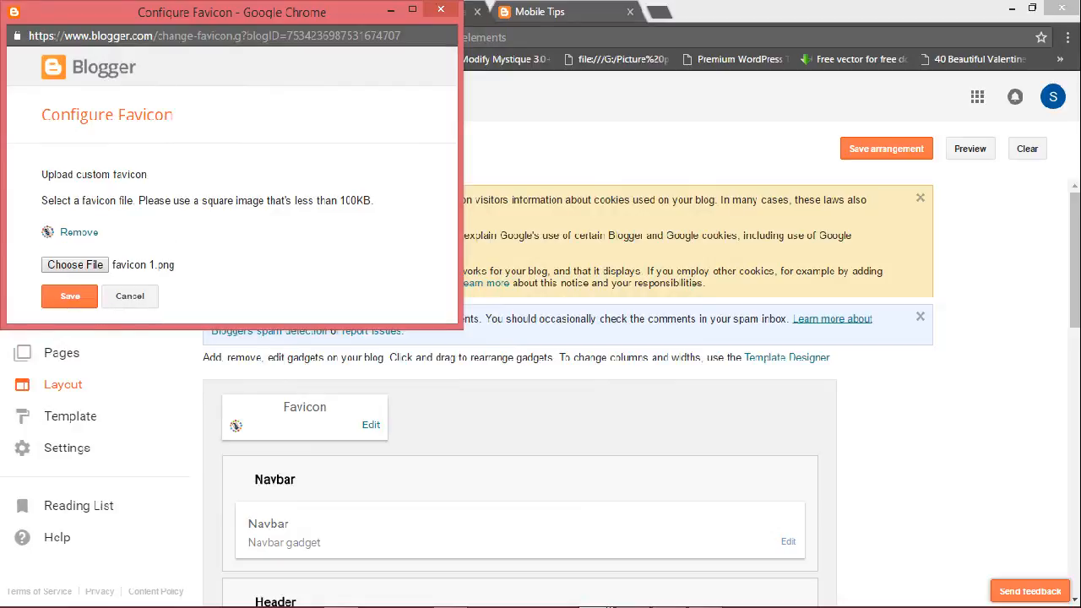
click(71, 296)
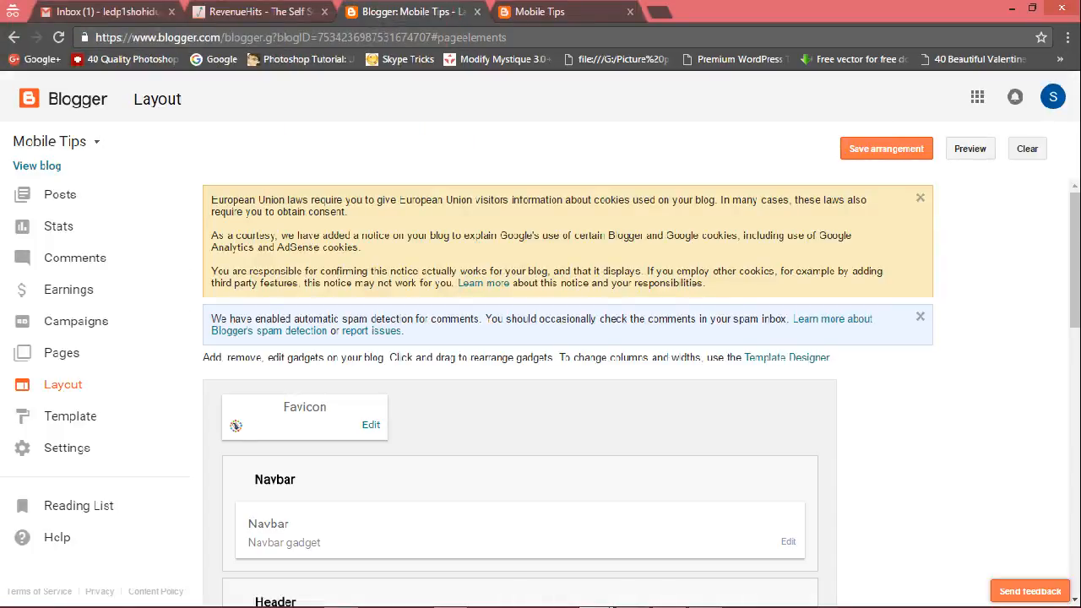
click(886, 149)
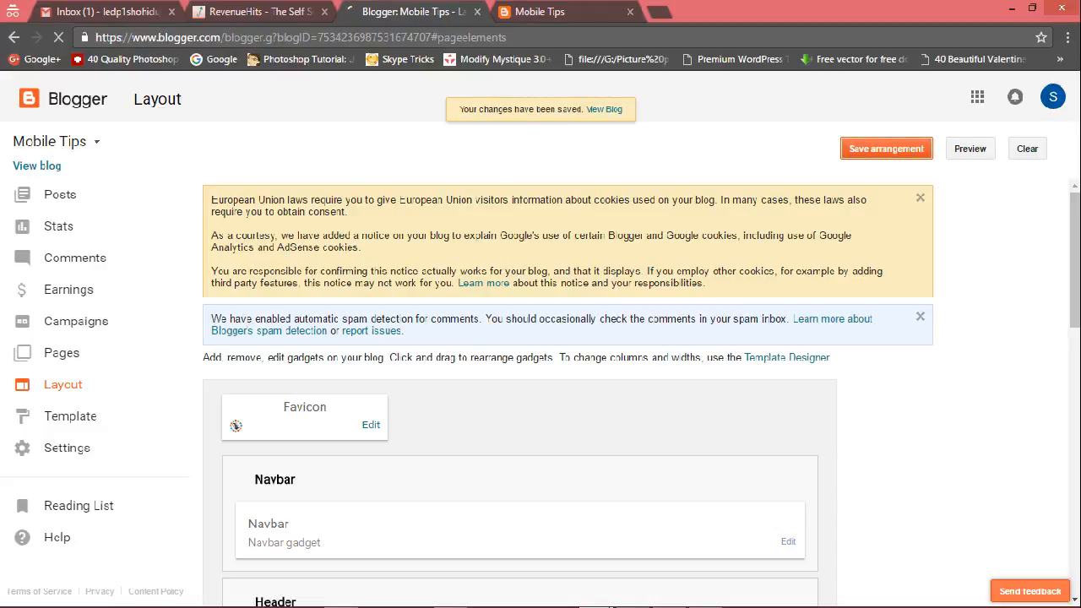
Reload the live blog and scroll through the posts to check the favicon.
key(ctrl+Tab)
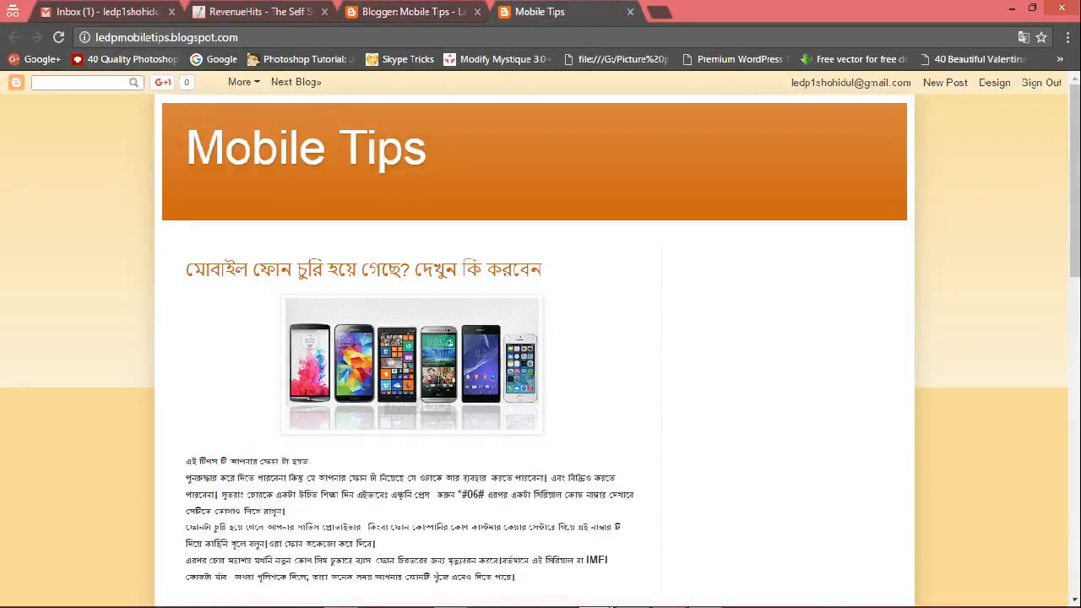
key(F5)
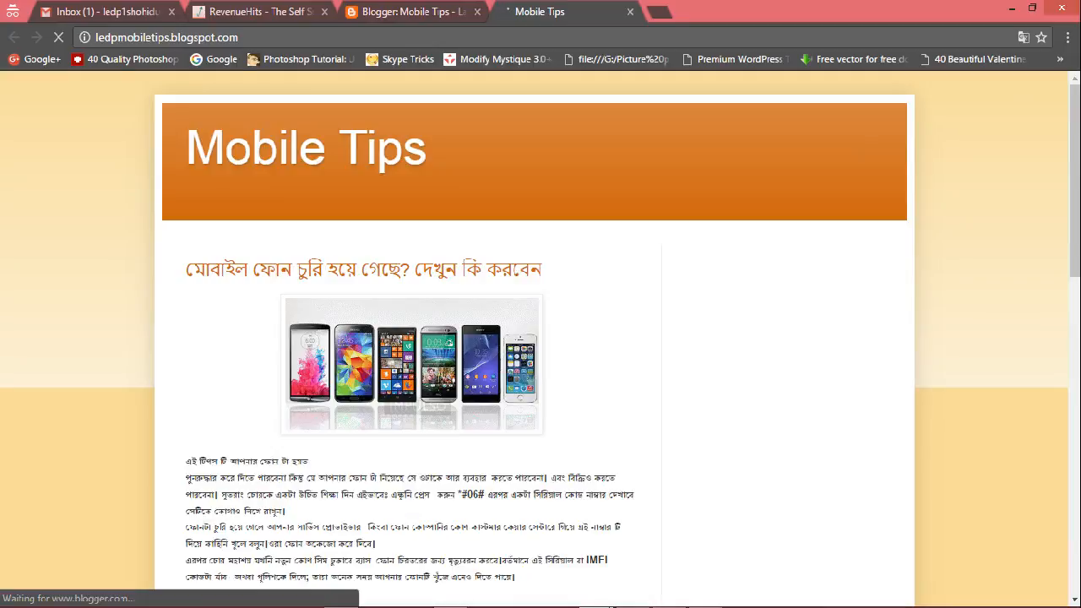
scroll(541, 338, down, 15)
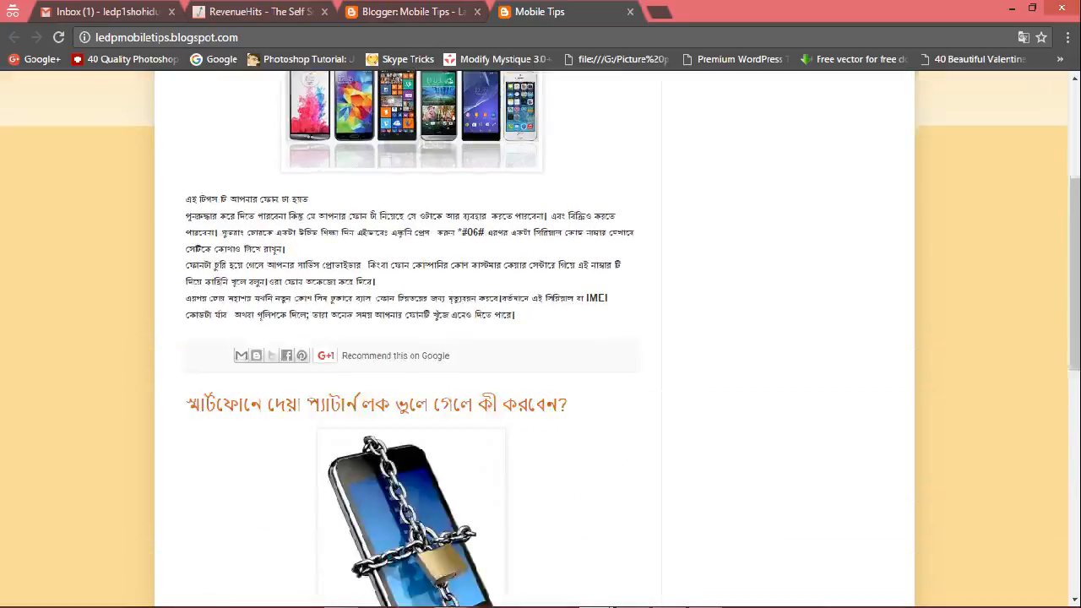
scroll(541, 338, up, 15)
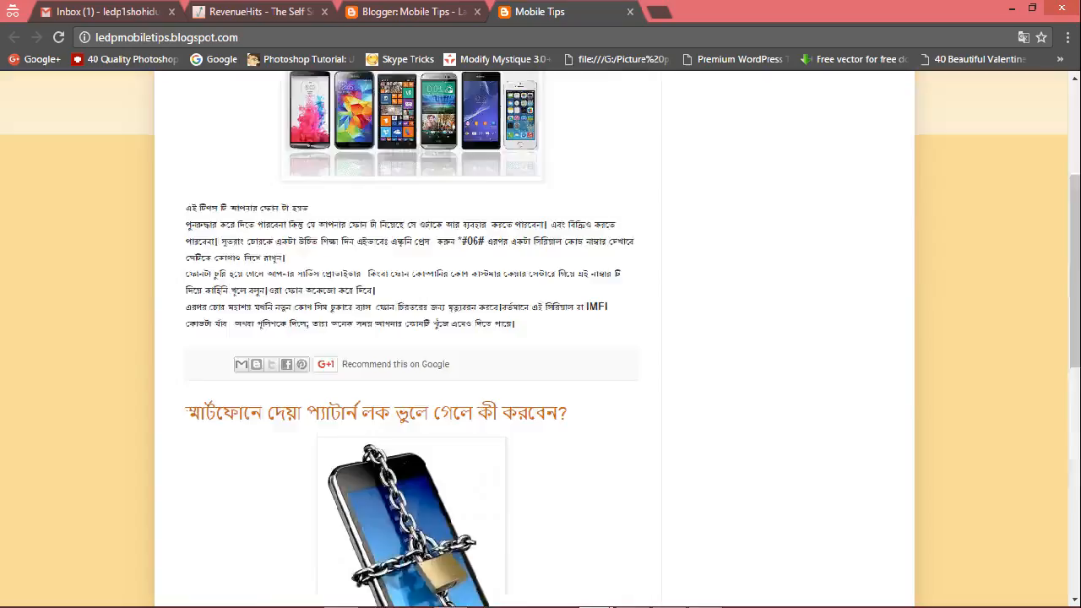
key(ctrl+shift+Tab)
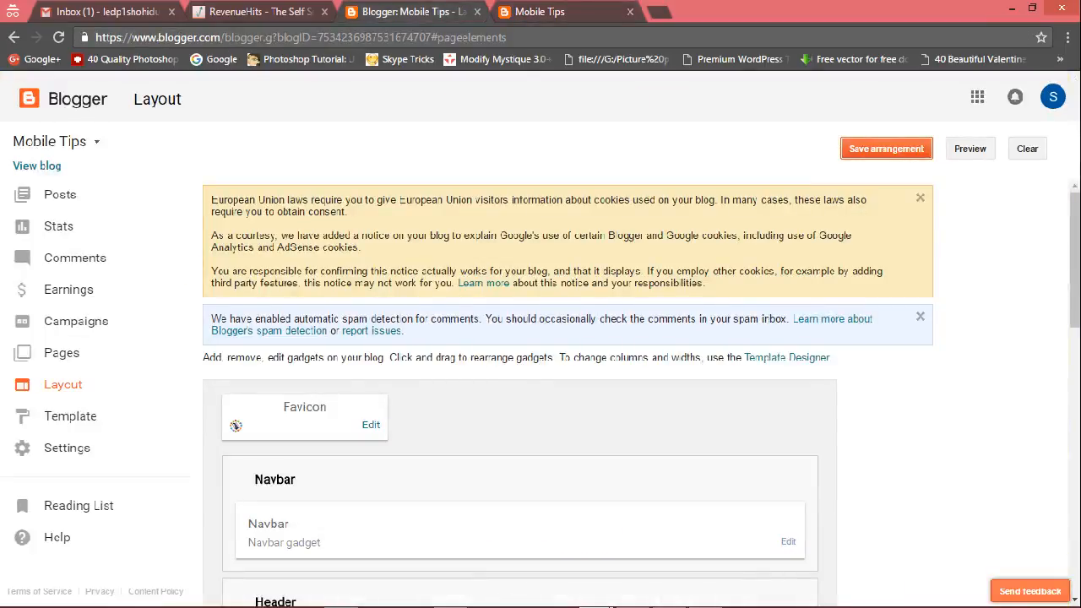
Replace the blog's custom favicon with favicon.png and save the Favicon gadget.
click(371, 425)
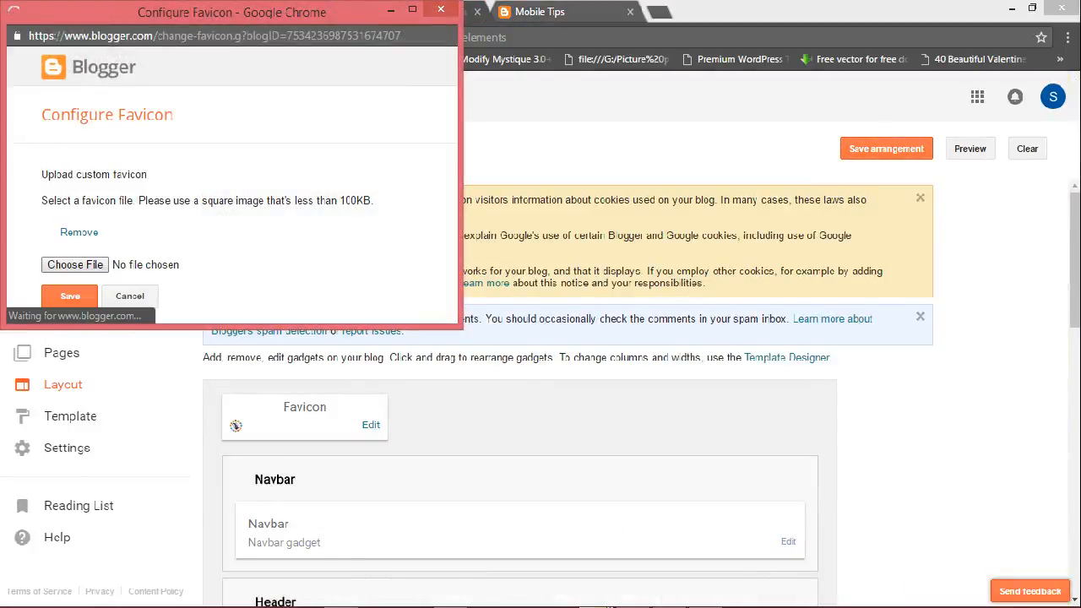
click(76, 265)
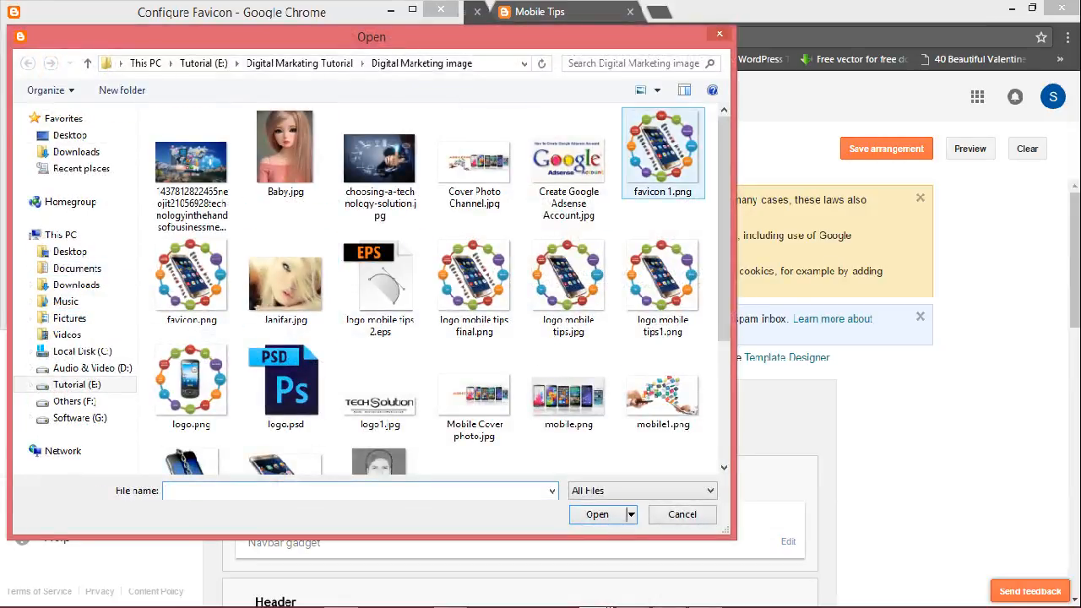
click(192, 283)
double_click(191, 283)
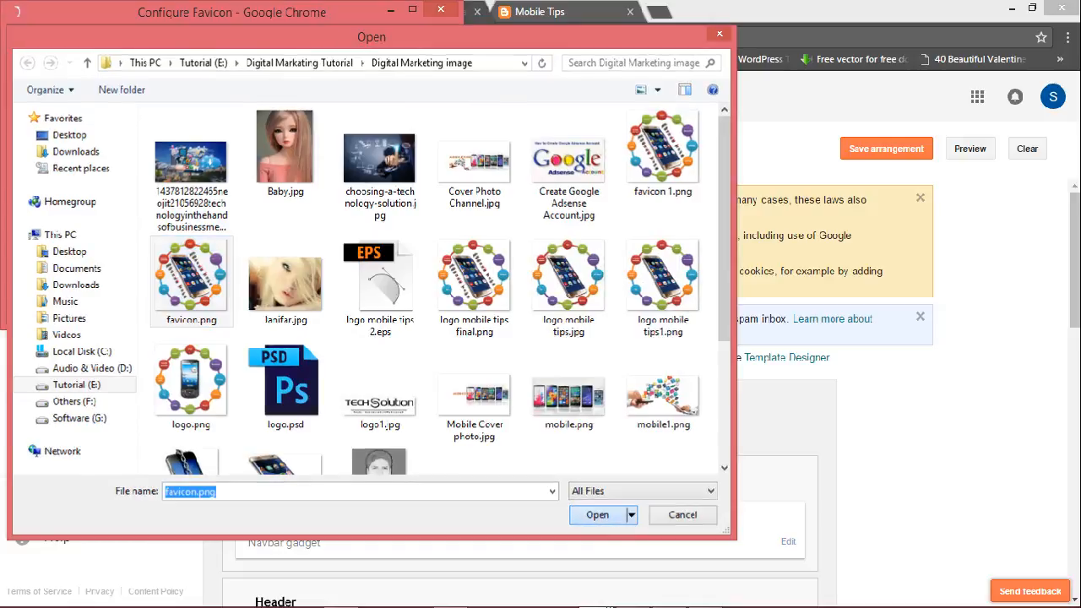
click(75, 264)
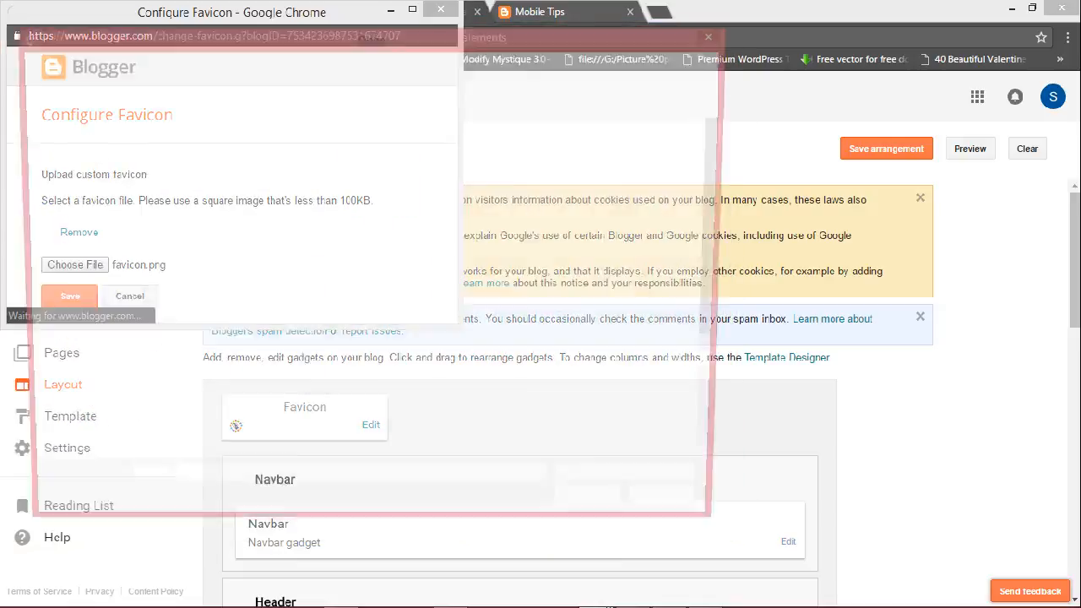
click(192, 283)
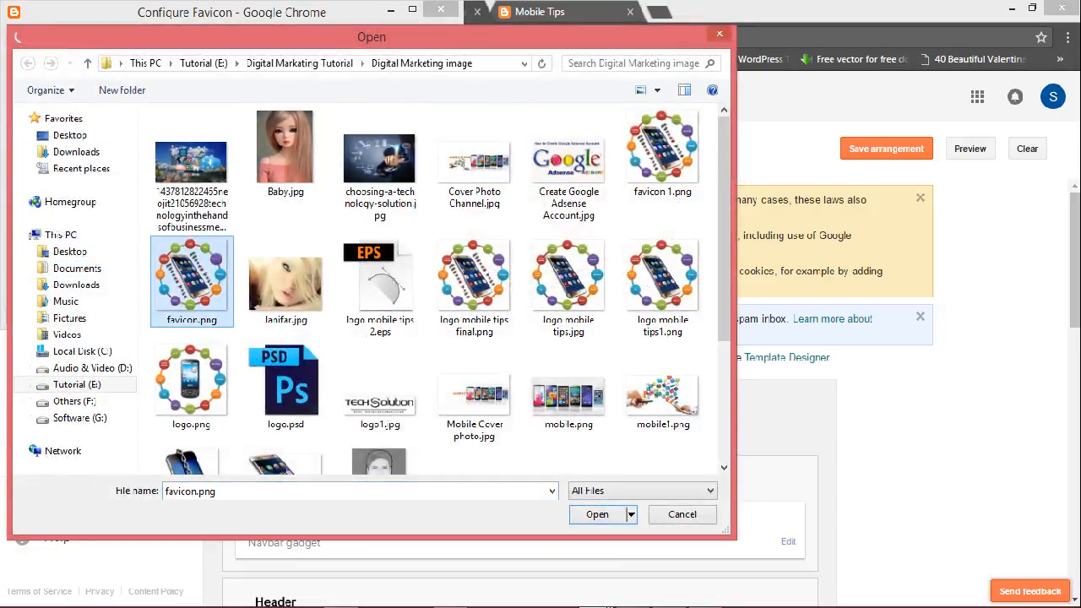
click(583, 516)
click(70, 295)
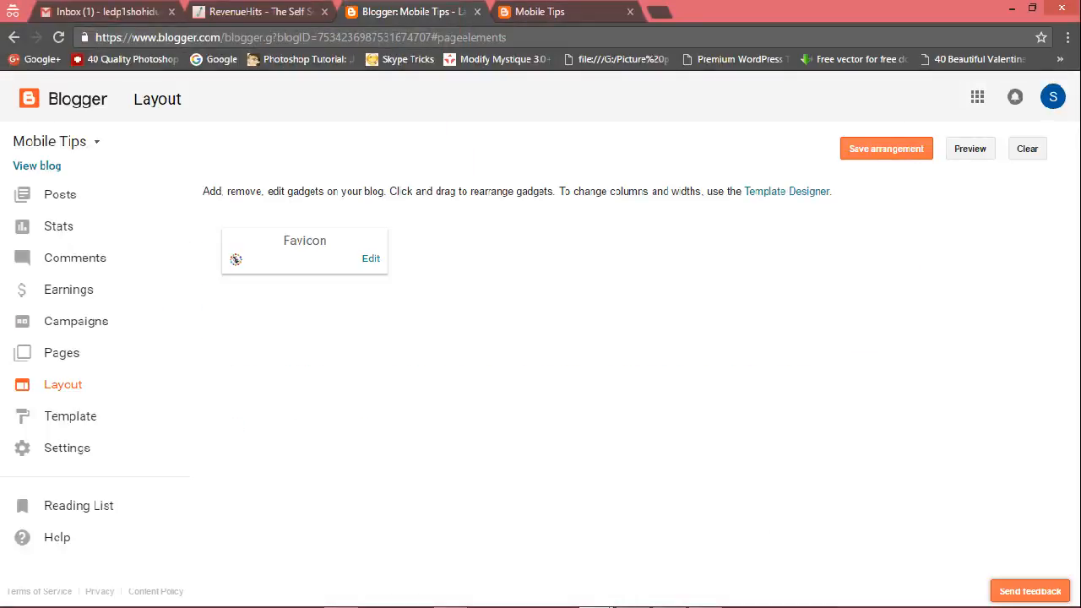
Save the Layout arrangement and check the live blog tab.
scroll(520, 380, down, 10)
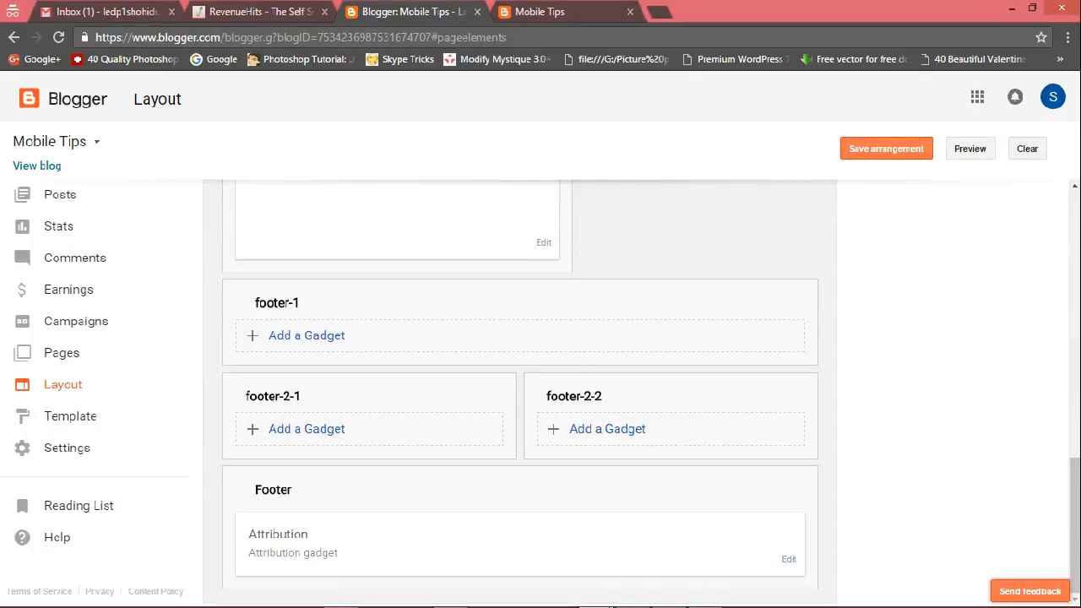
scroll(519, 380, up, 8)
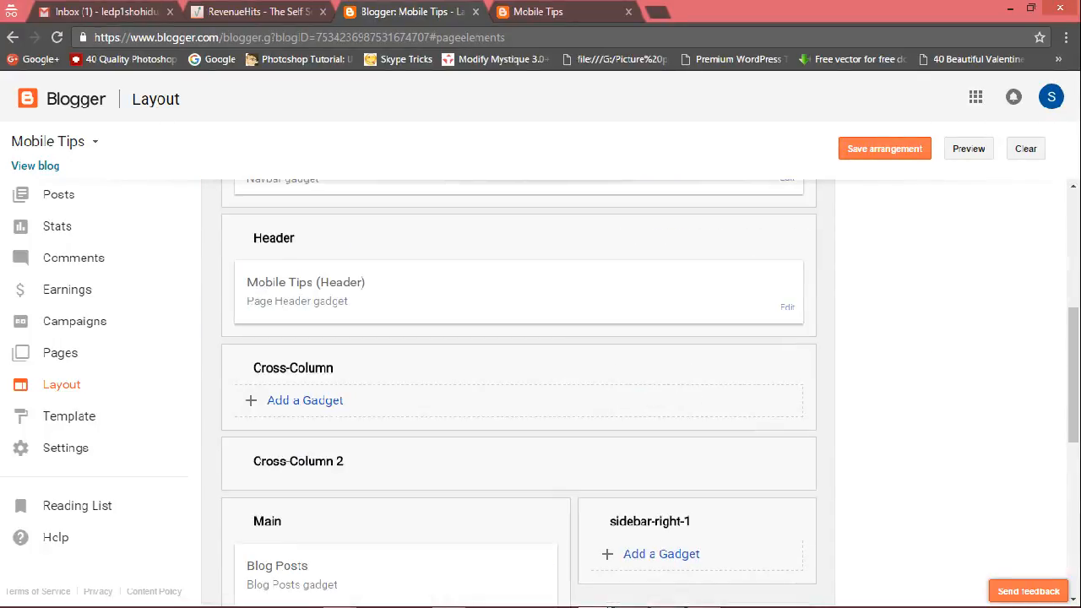
click(885, 149)
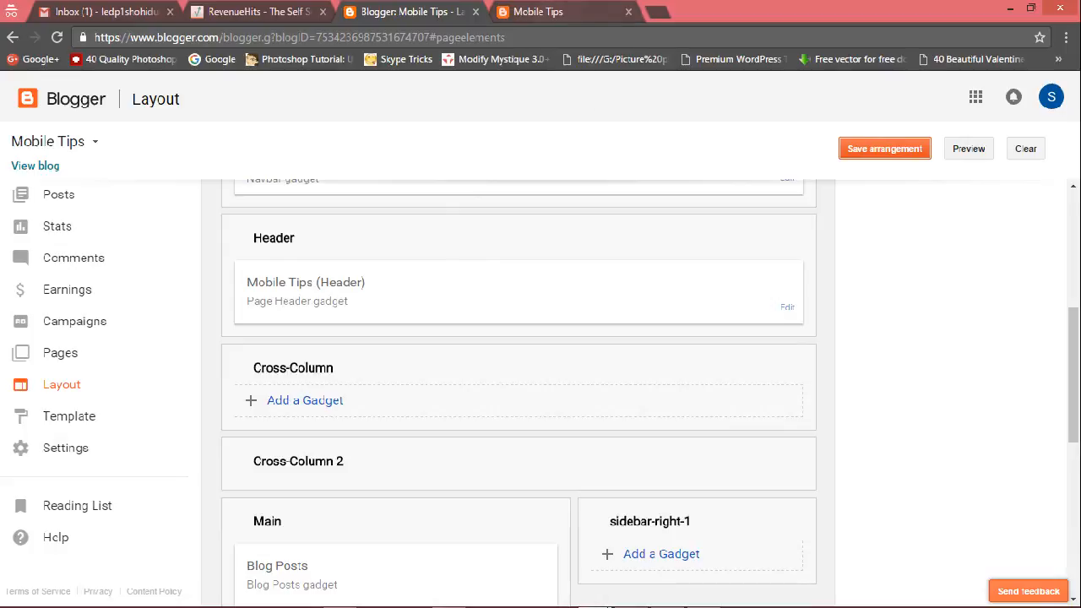
click(558, 11)
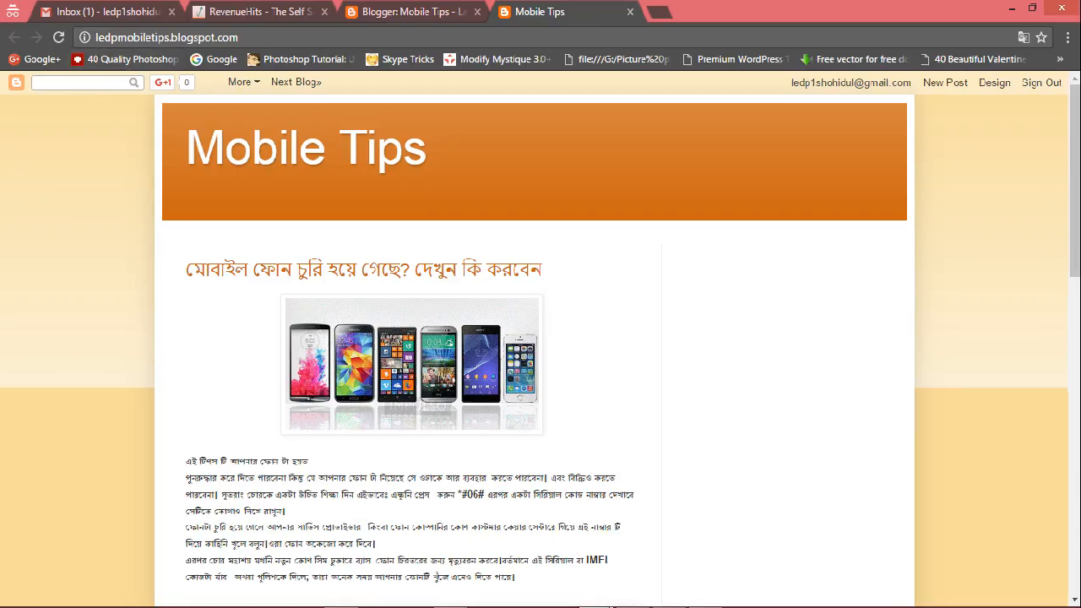
click(57, 37)
key(ctrl+shift+Tab)
Open the Navbar gadget's configuration to review its style options, then cancel it.
scroll(380, 248, down, 2)
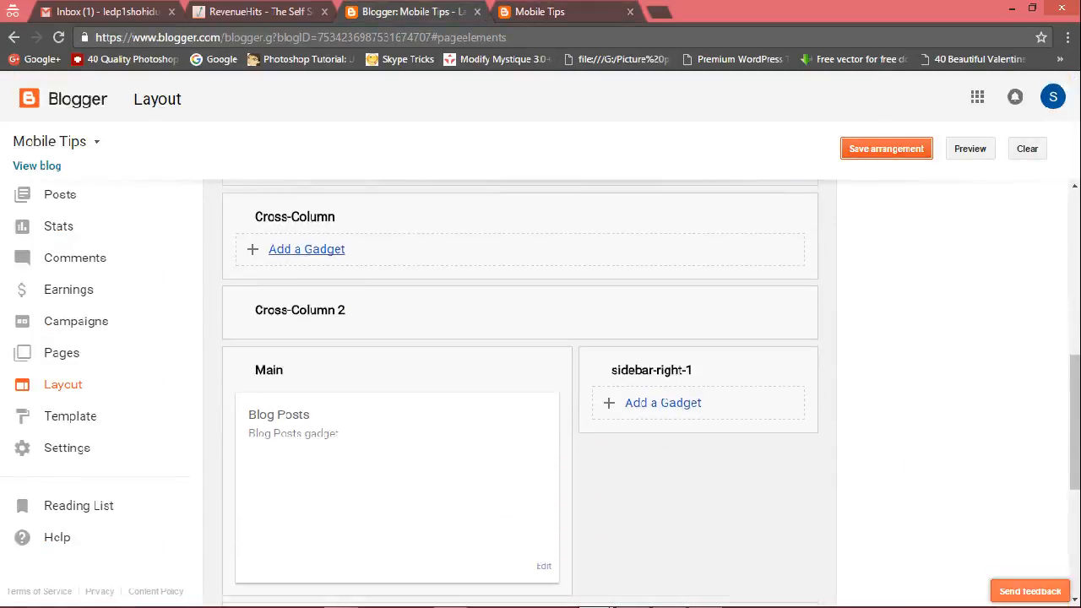
scroll(380, 248, up, 6)
scroll(380, 248, down, 3)
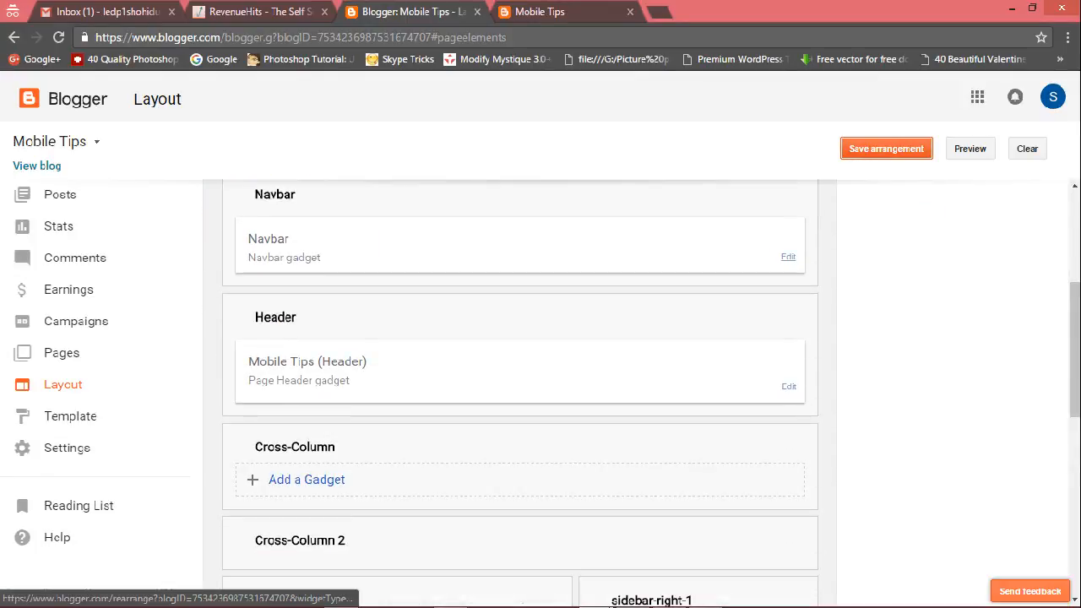
click(788, 256)
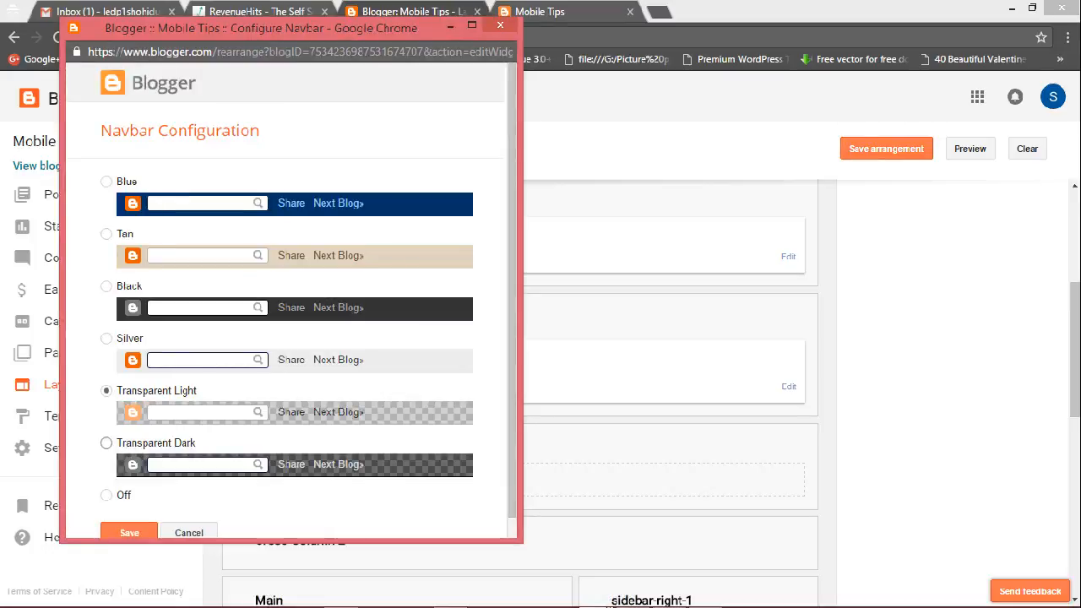
click(189, 533)
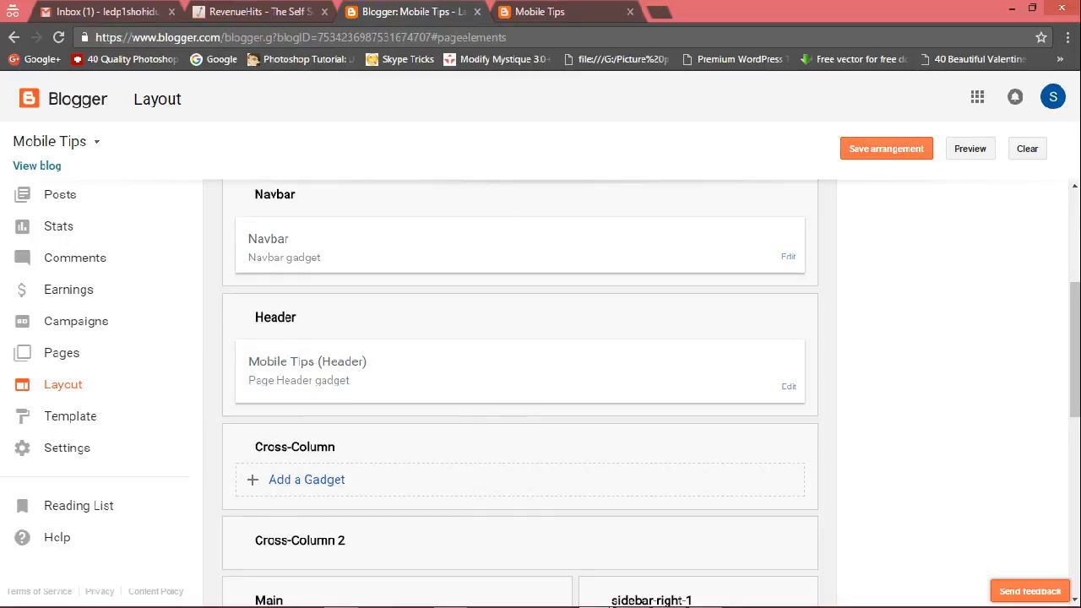
Open the Header gadget's settings and enter the blog description "This site is Mobile Tips & Tricks Site.".
scroll(520, 393, down, 2)
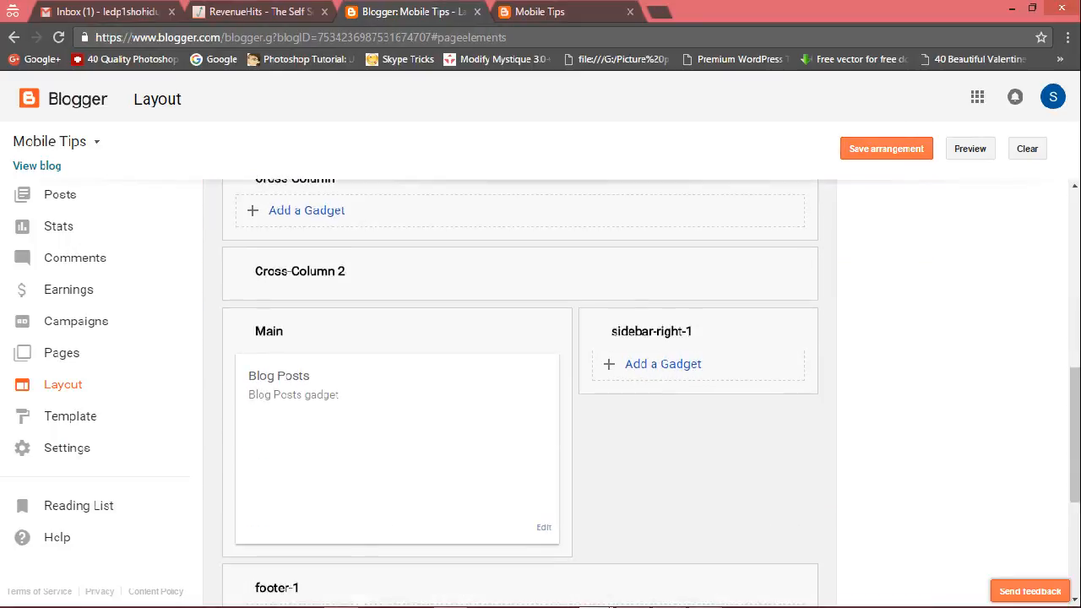
scroll(520, 393, up, 3)
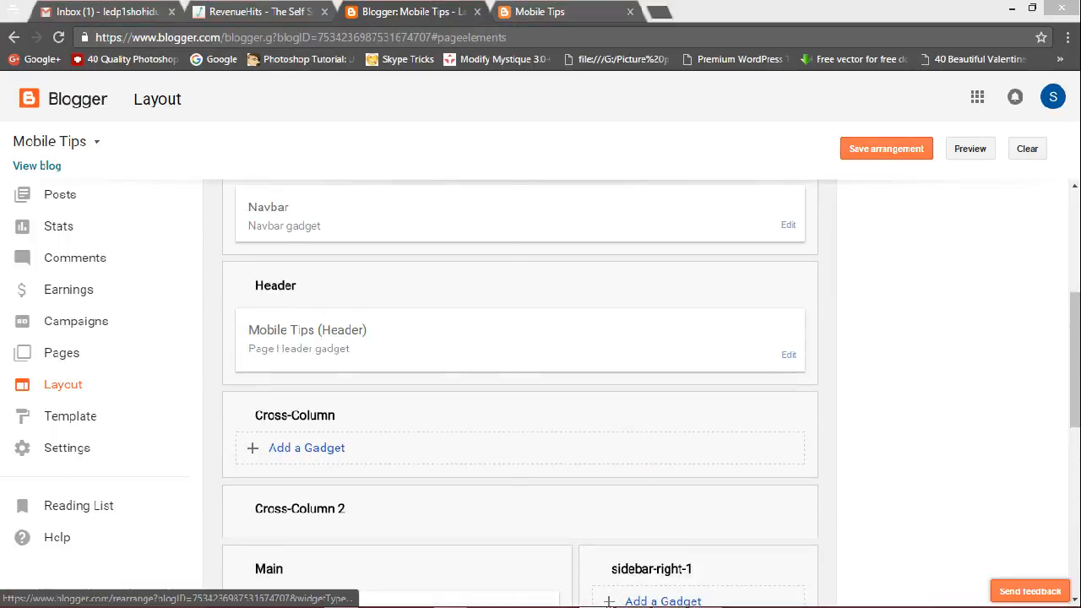
click(789, 355)
click(330, 242)
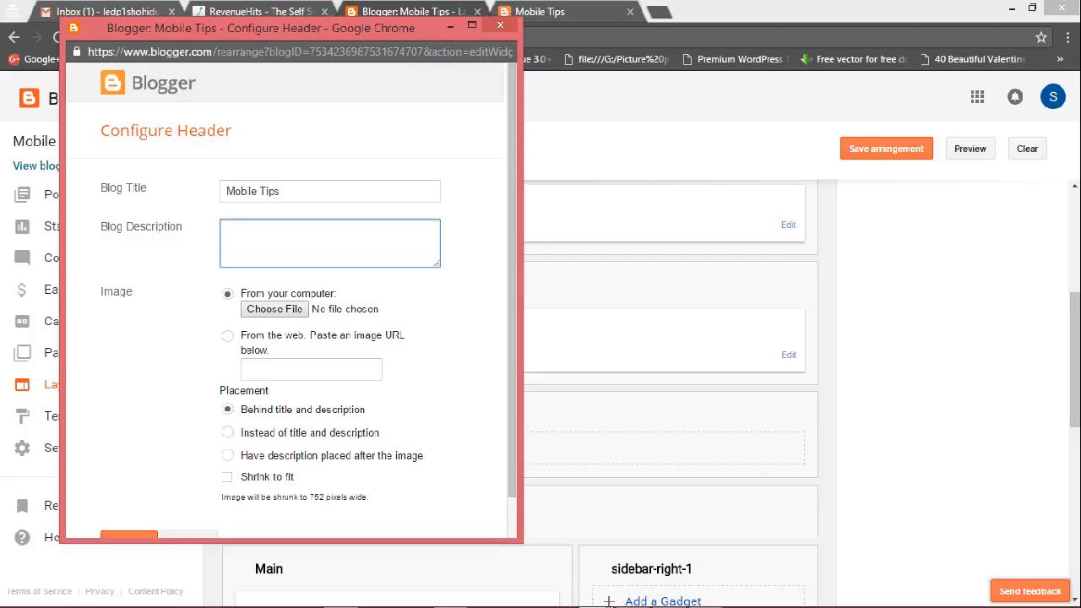
text(Ti)
text(is)
text( site is )
text(Mobi)
text(le )
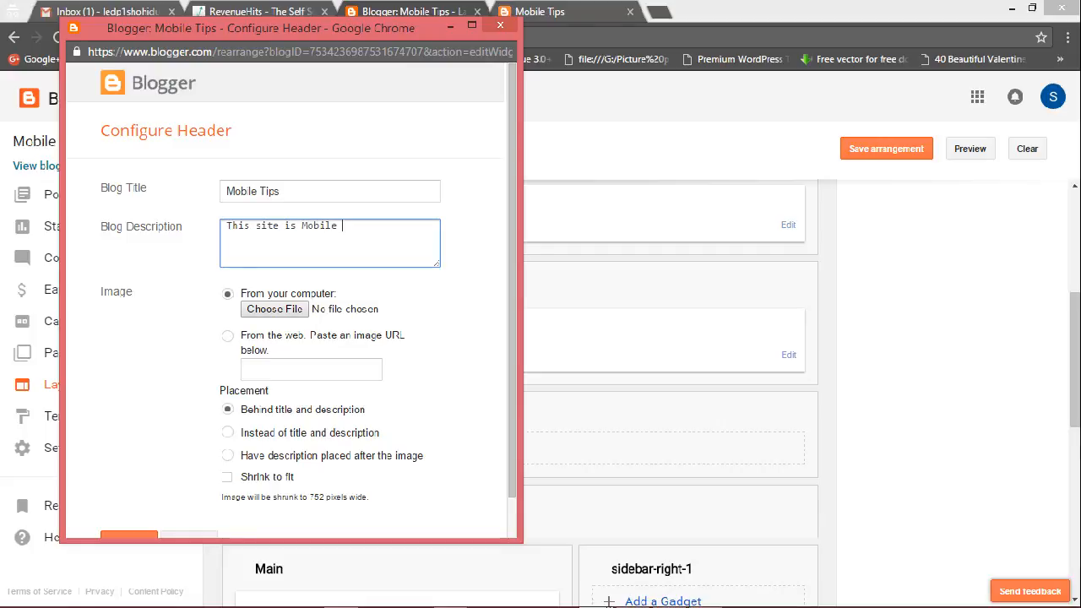
text(Tips )
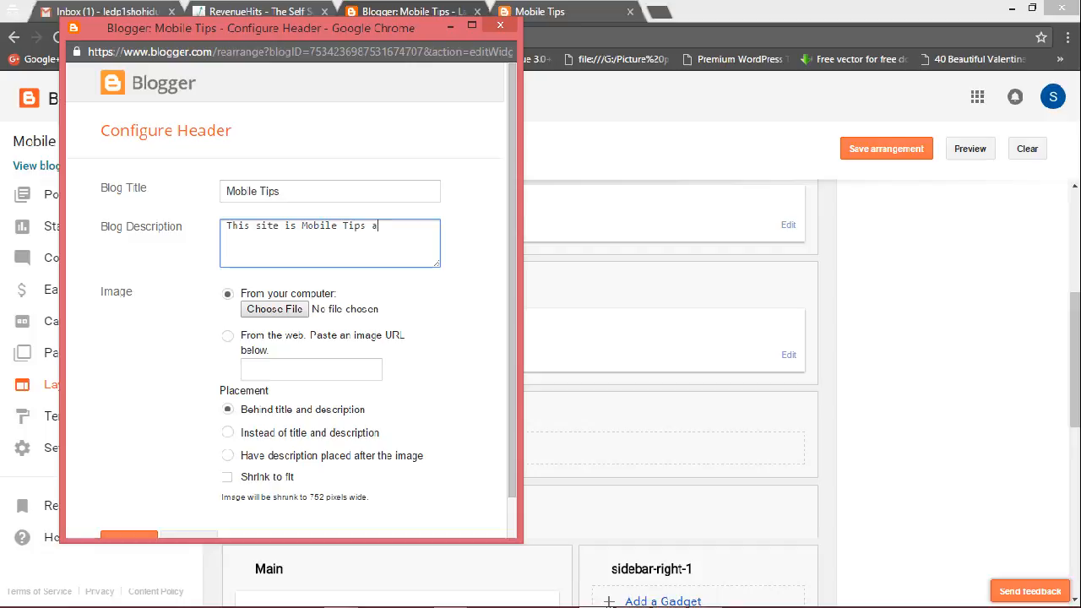
text(& Tricks Sit)
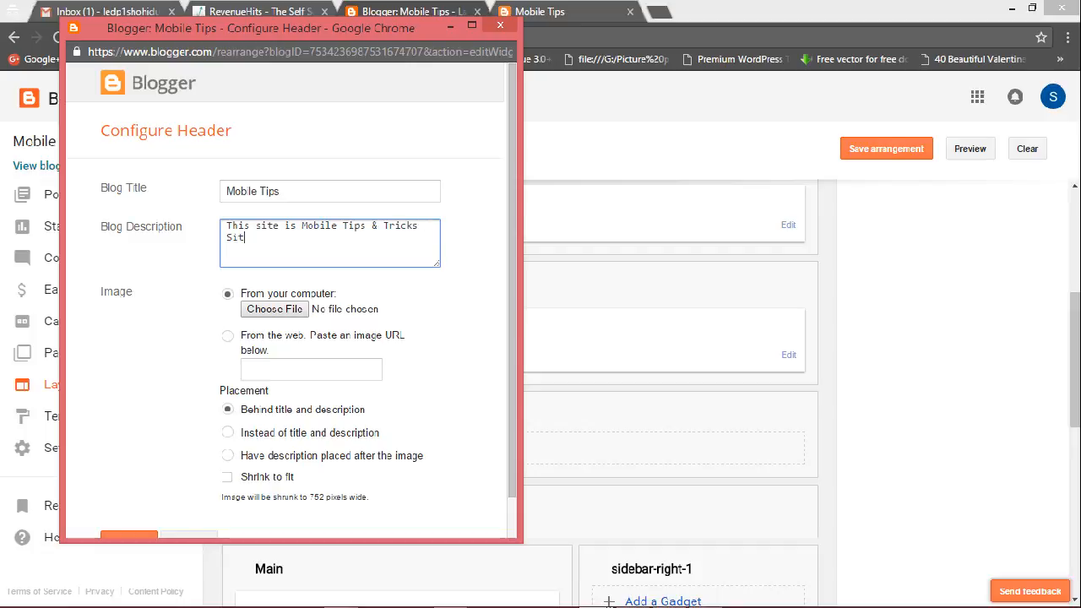
text(e.)
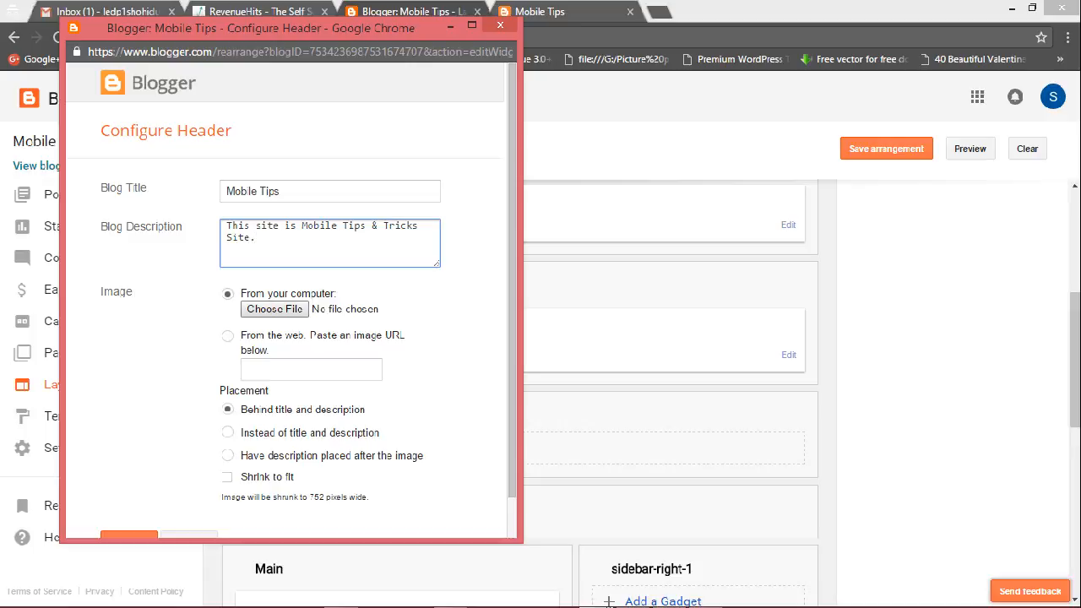
Upload Cover Photo Channel.jpg as the header image and save the Header gadget.
click(275, 309)
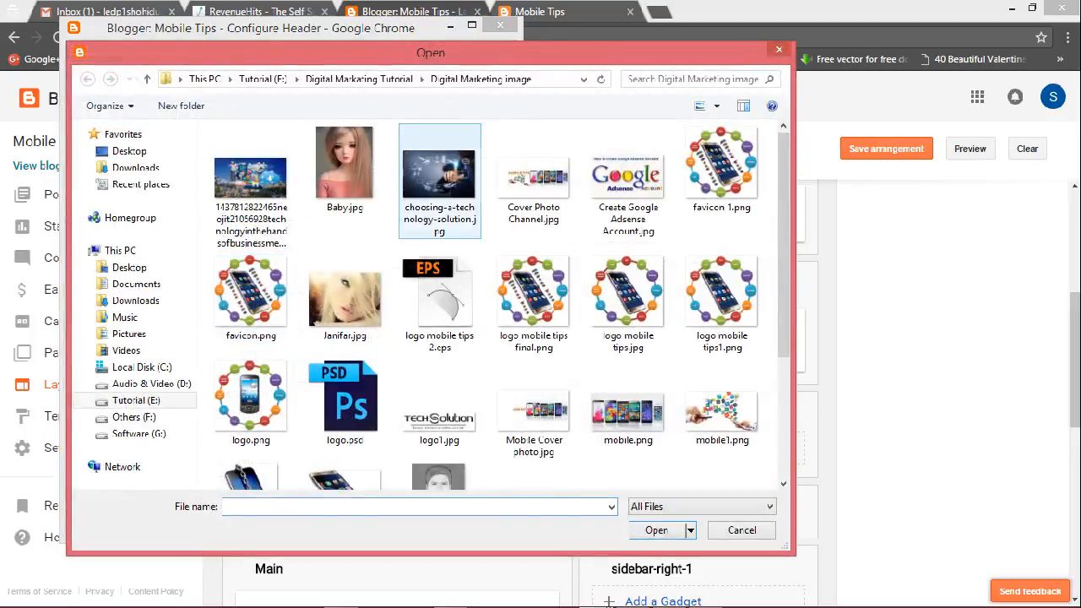
click(533, 182)
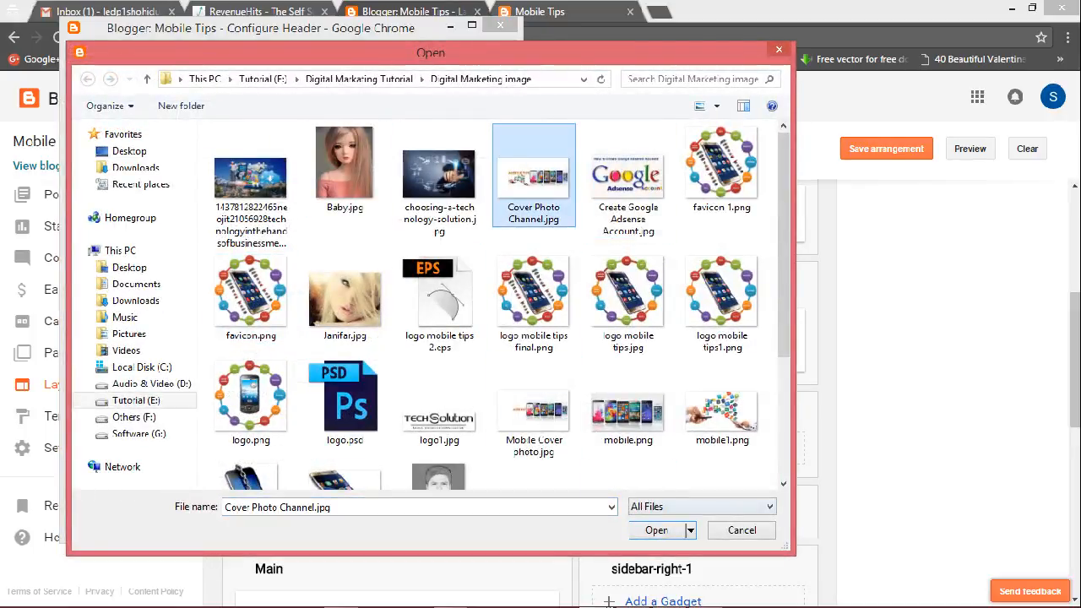
click(656, 529)
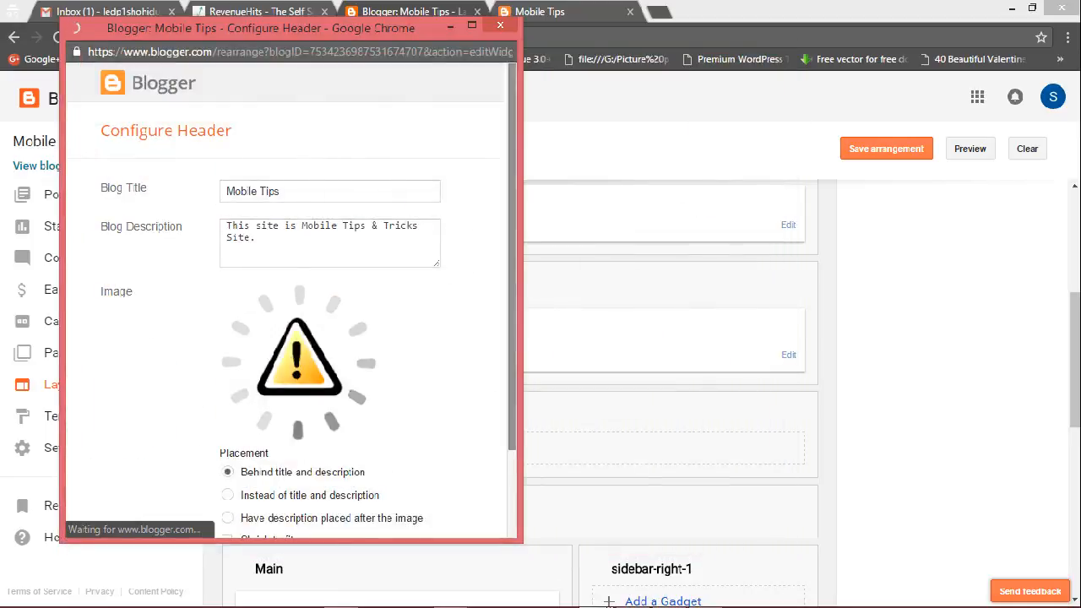
scroll(287, 295, down, 2)
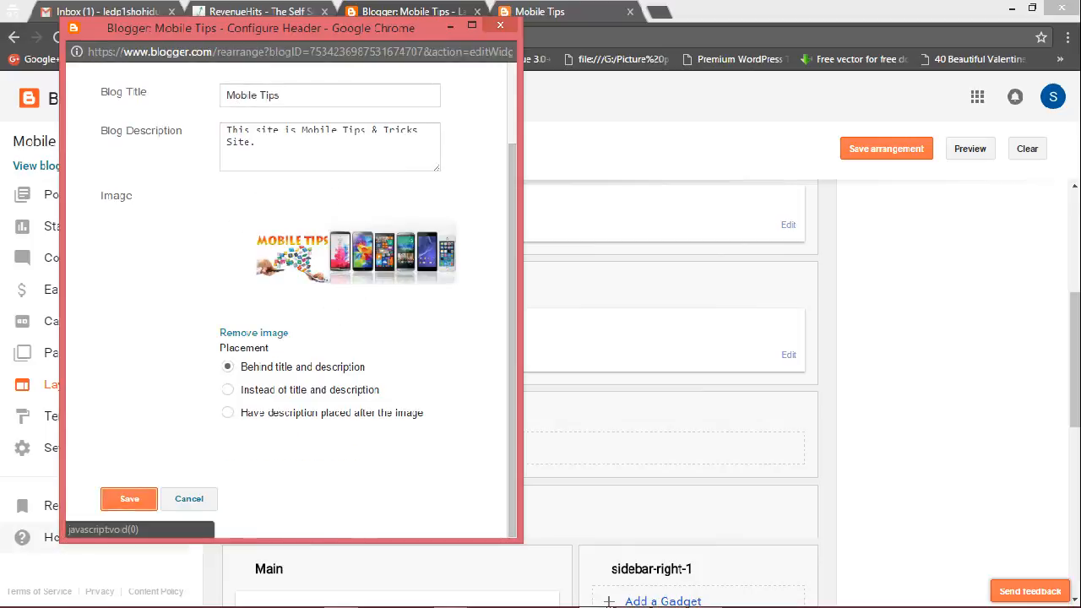
click(128, 499)
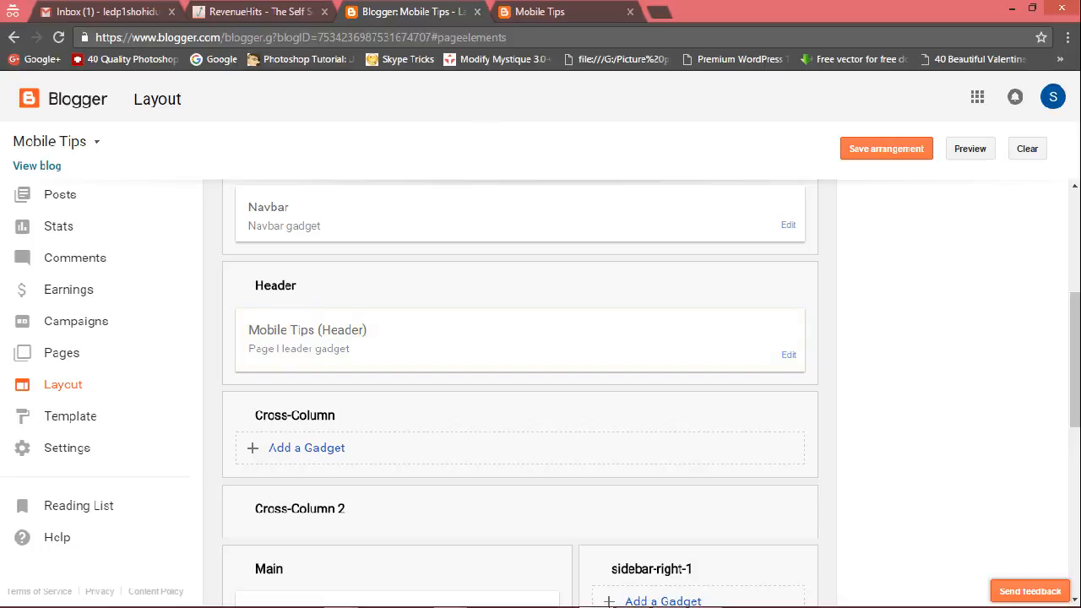
Save the Layout arrangement and switch to the live blog tab.
click(886, 149)
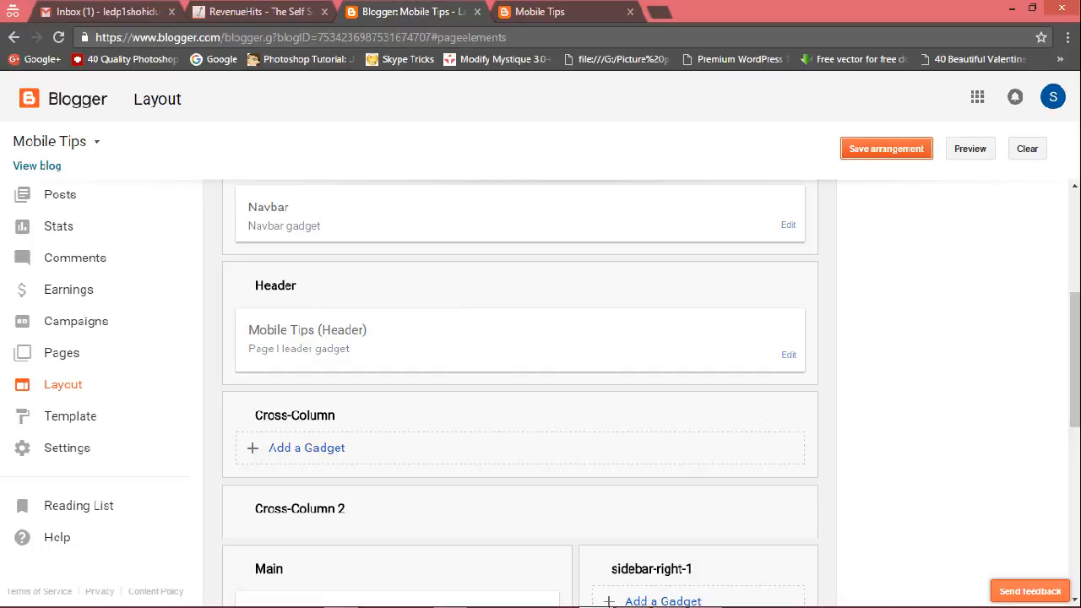
click(886, 148)
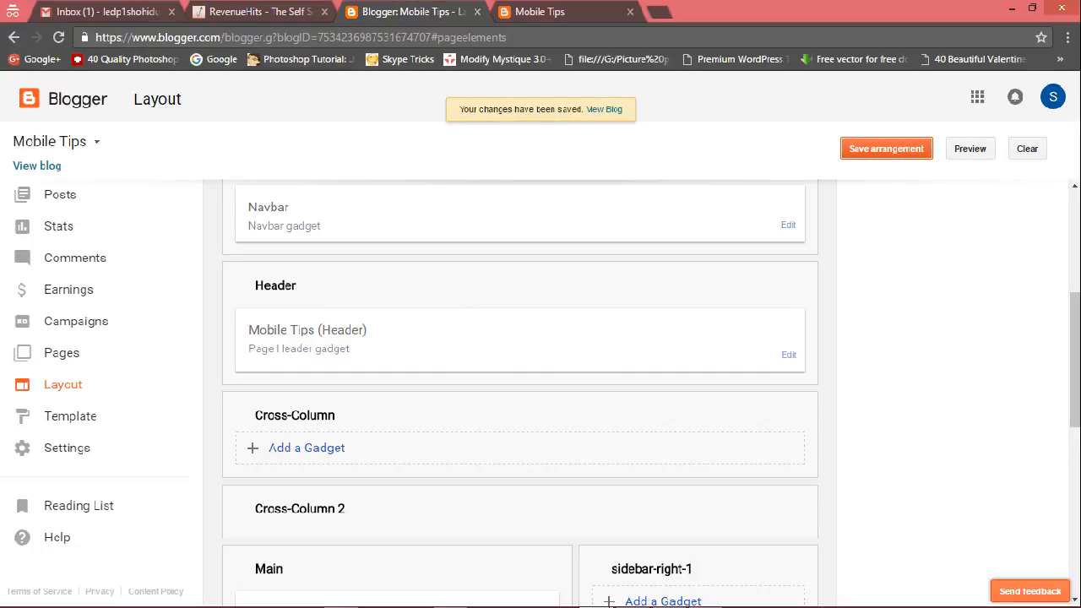
click(540, 12)
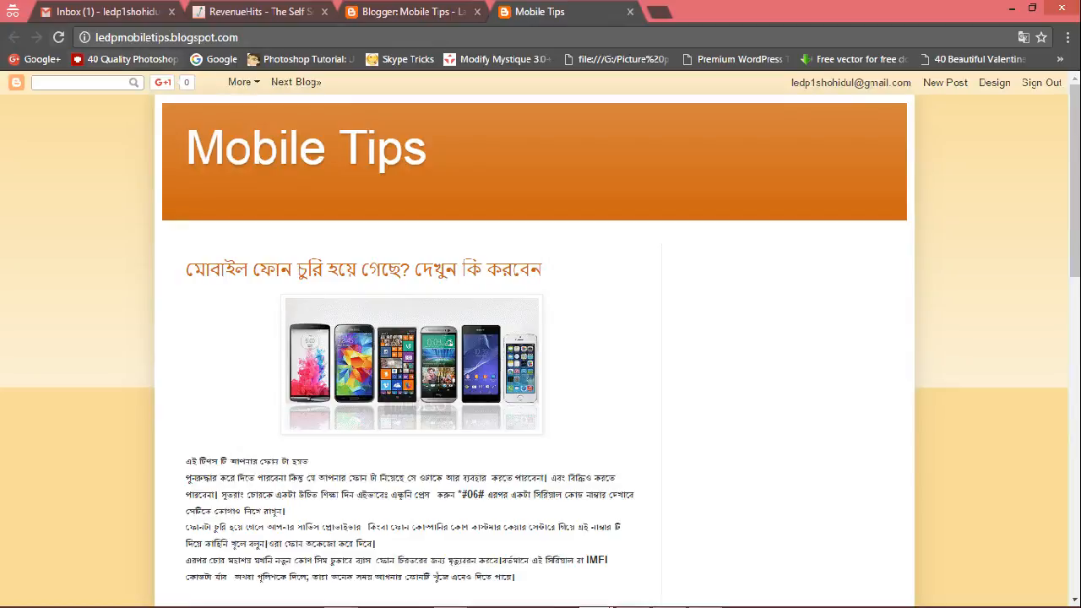
Reload the live blog and examine the new header image and title at different zoom levels.
click(59, 37)
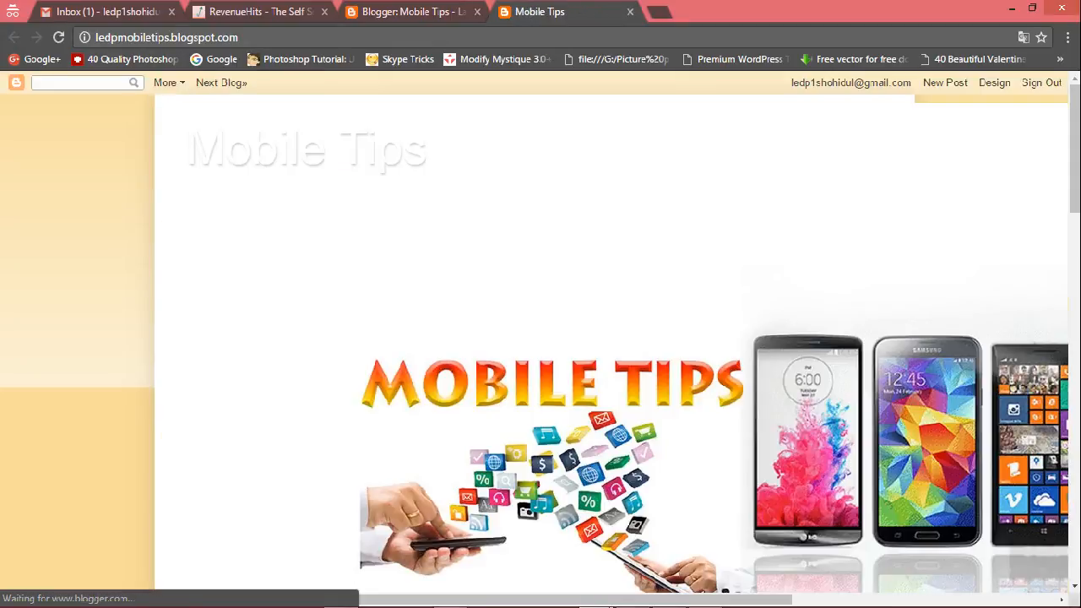
scroll(540, 338, down, 10)
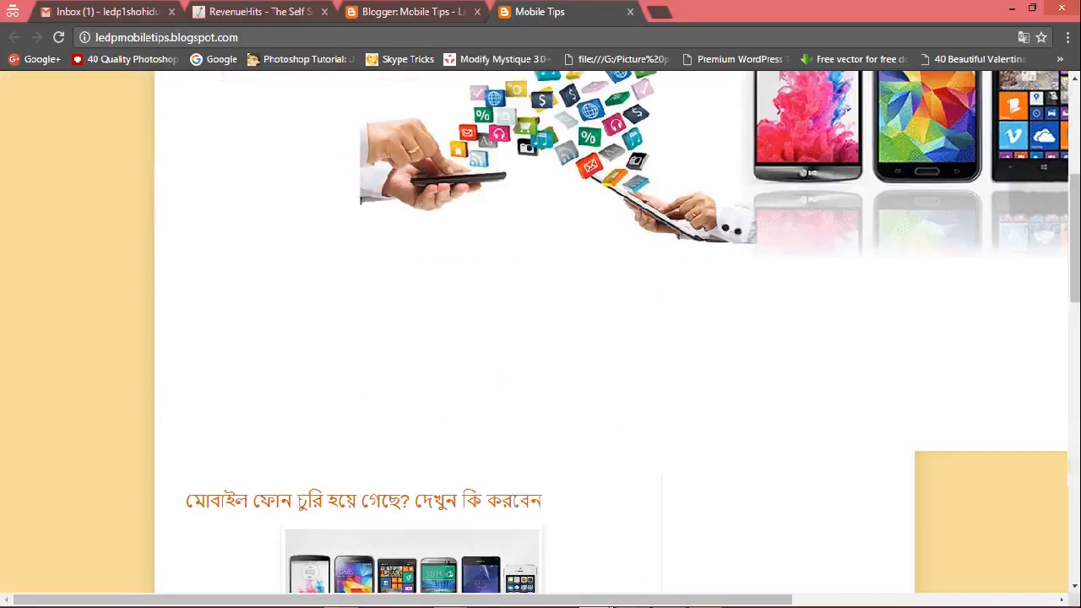
scroll(541, 337, up, 5)
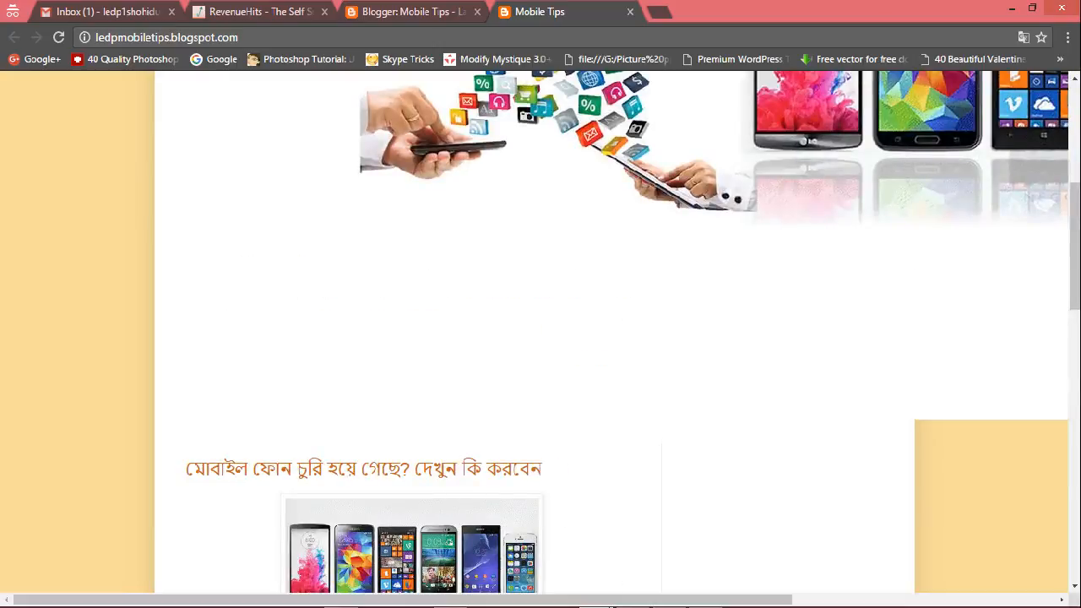
key(F5)
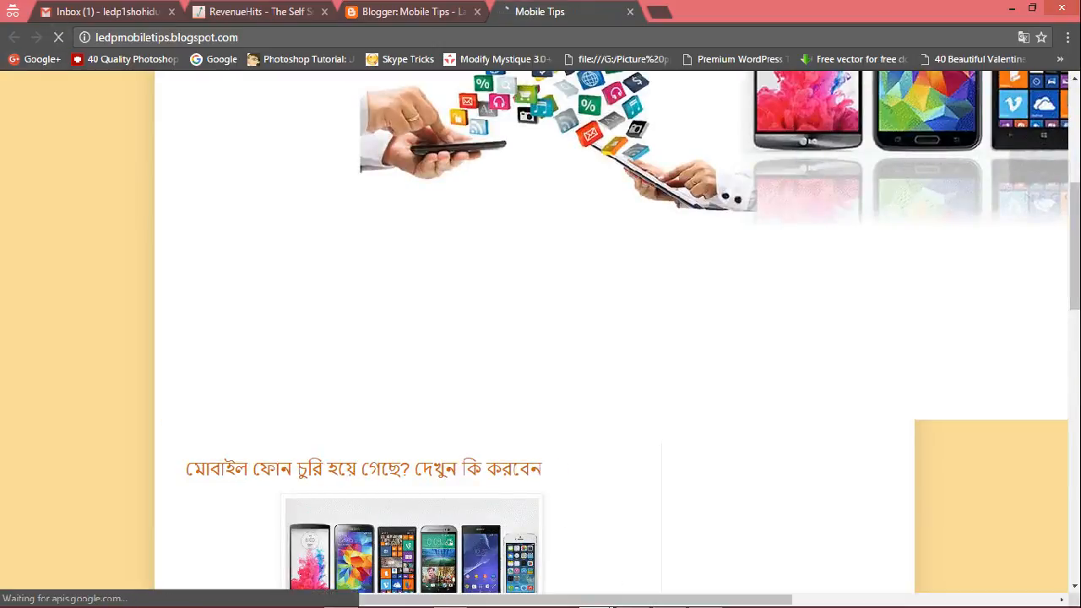
scroll(541, 337, down, 10)
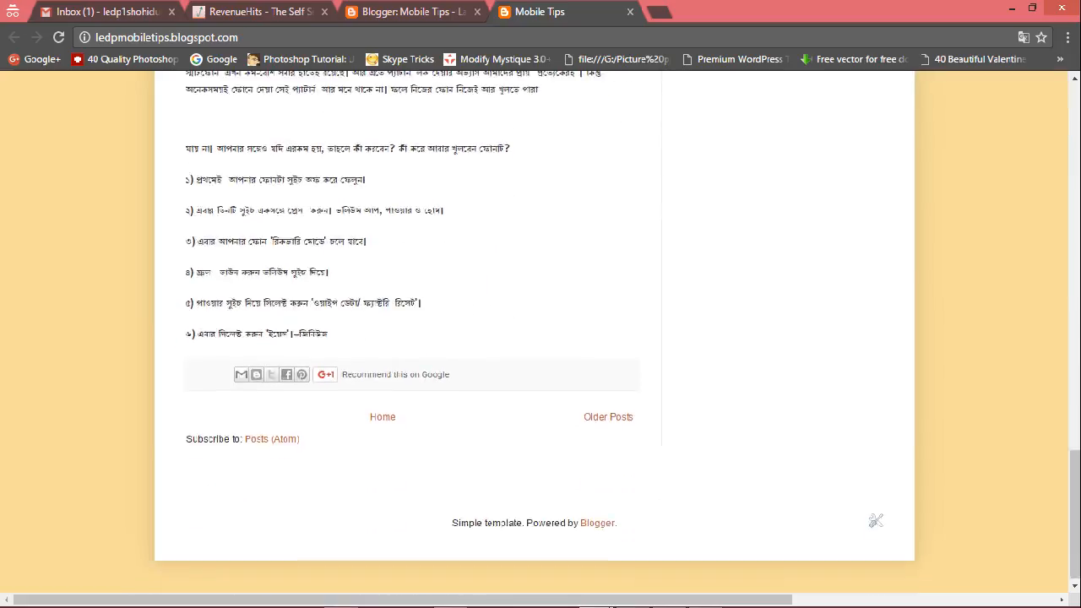
scroll(540, 338, down, 7)
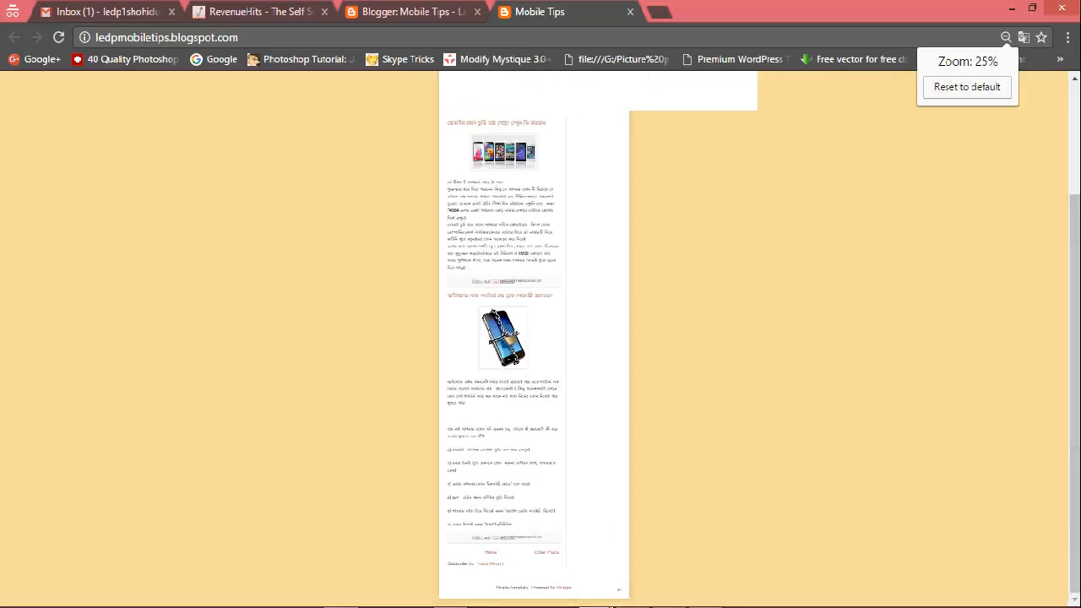
scroll(541, 337, up, 3)
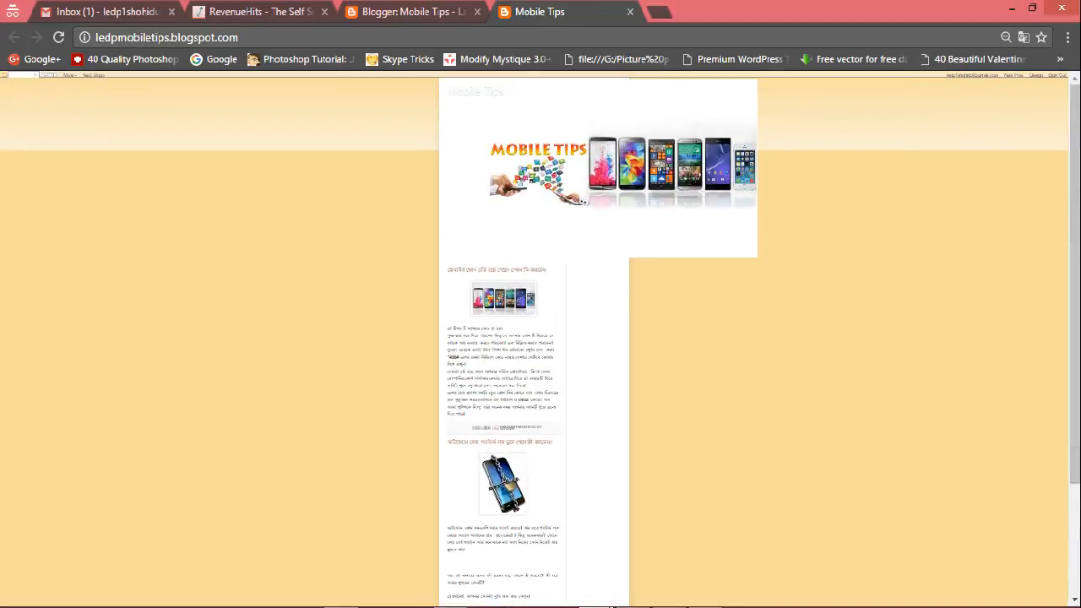
drag(447, 92, 494, 92)
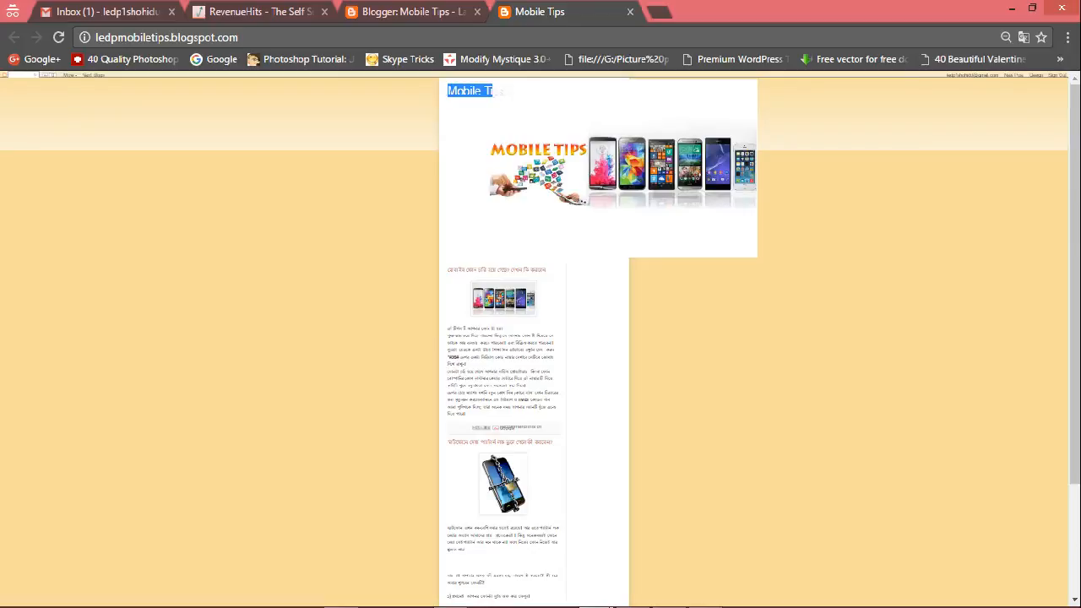
click(508, 91)
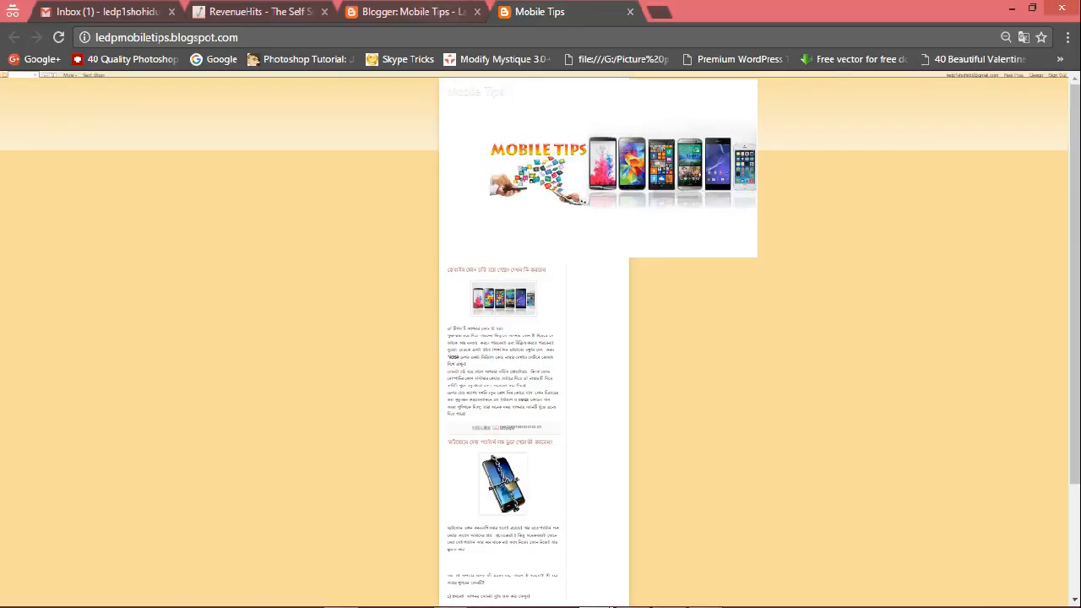
Return to Layout, remove the header image from the Header gadget and save it.
key(ctrl+shift+Tab)
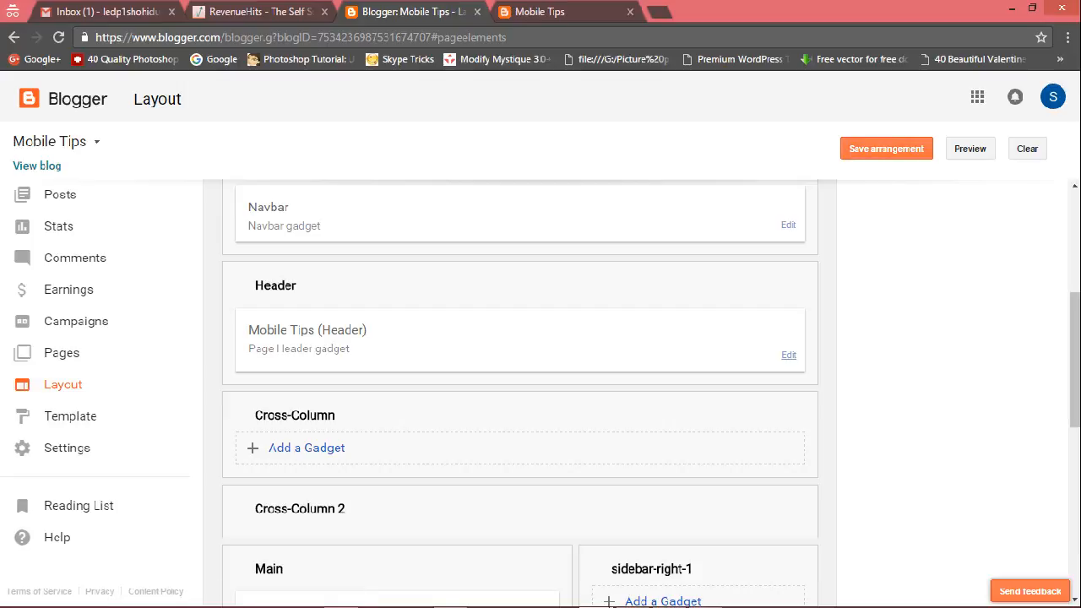
click(789, 355)
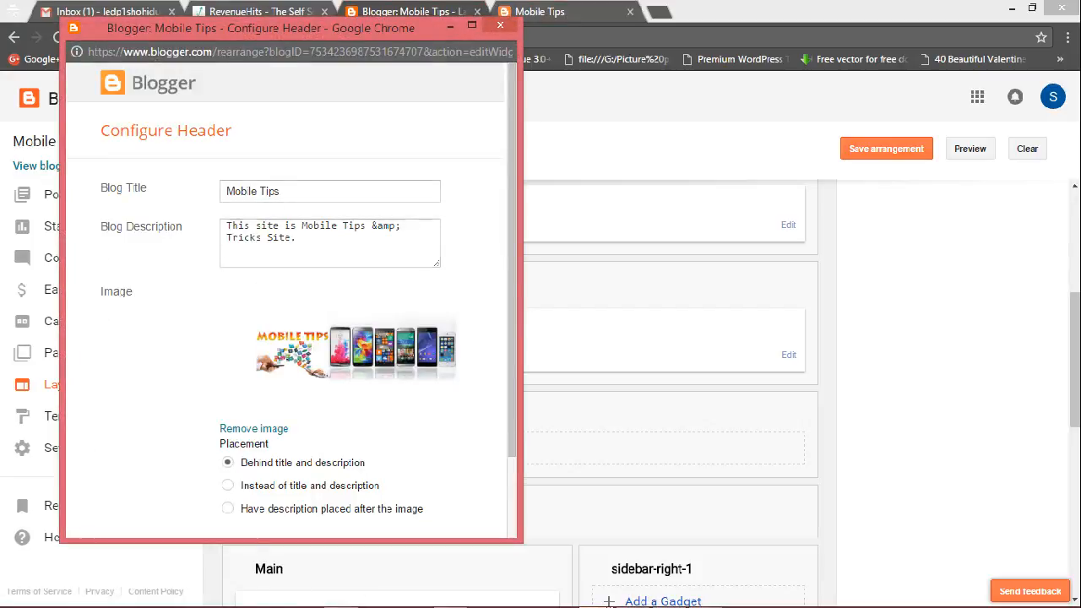
scroll(293, 304, down, 1)
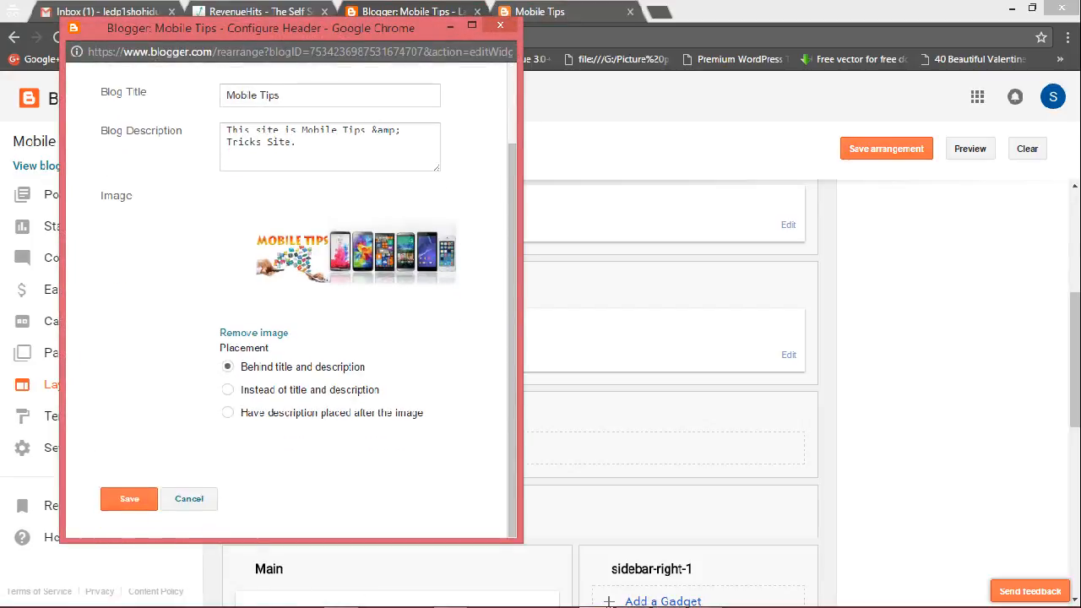
click(253, 333)
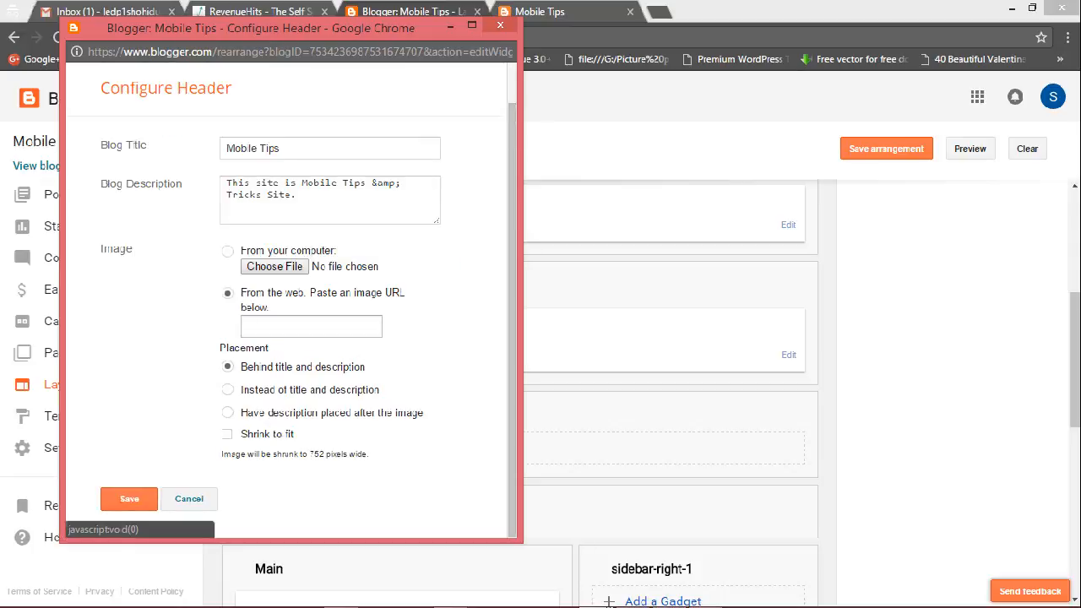
click(130, 498)
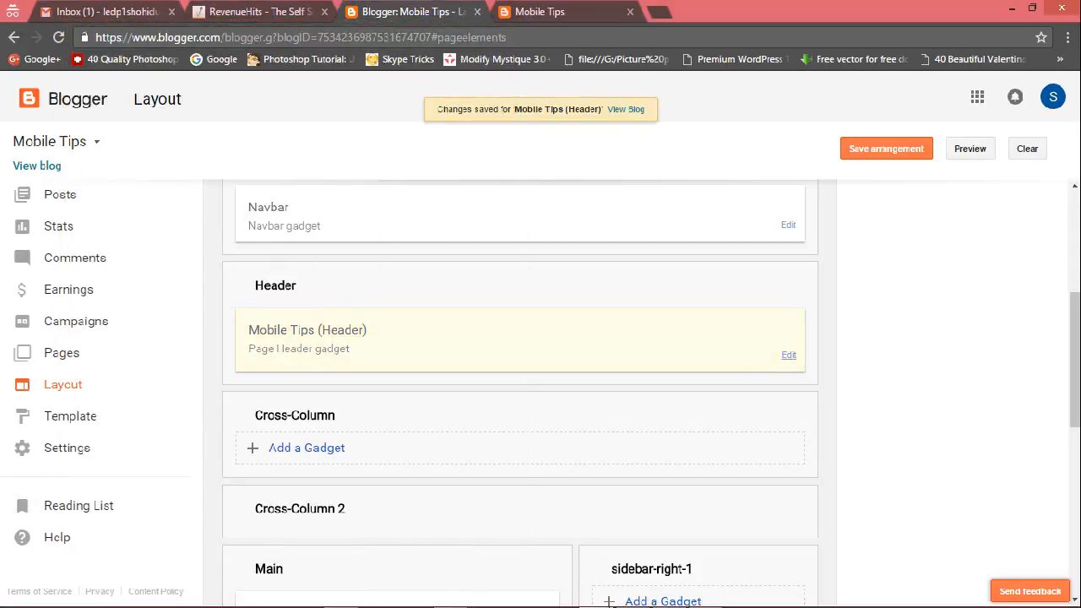
Upload mobile.png as the new header image and save the Header gadget.
click(788, 355)
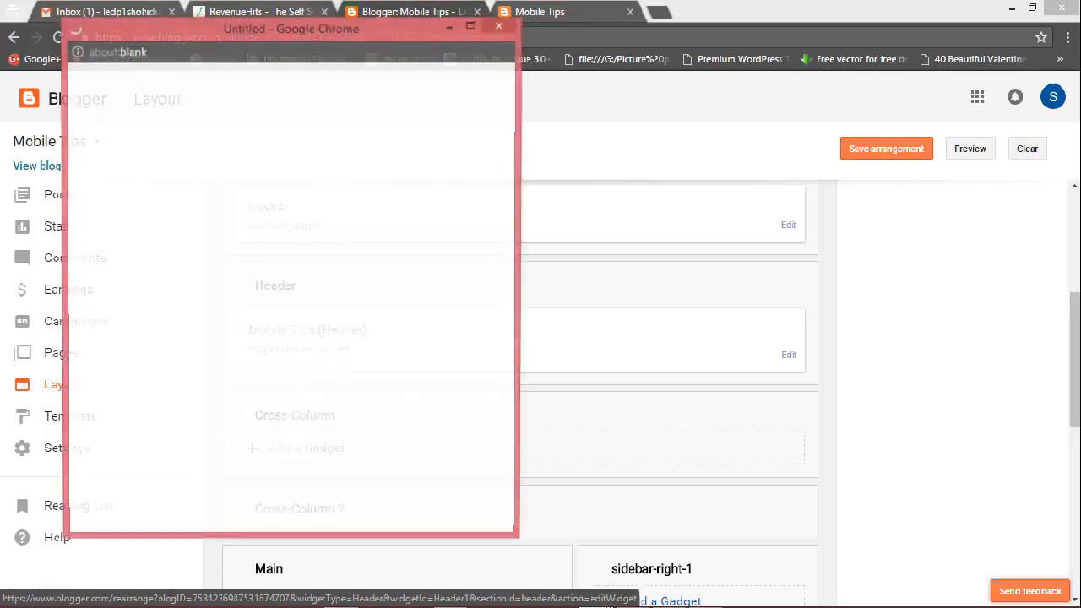
click(259, 309)
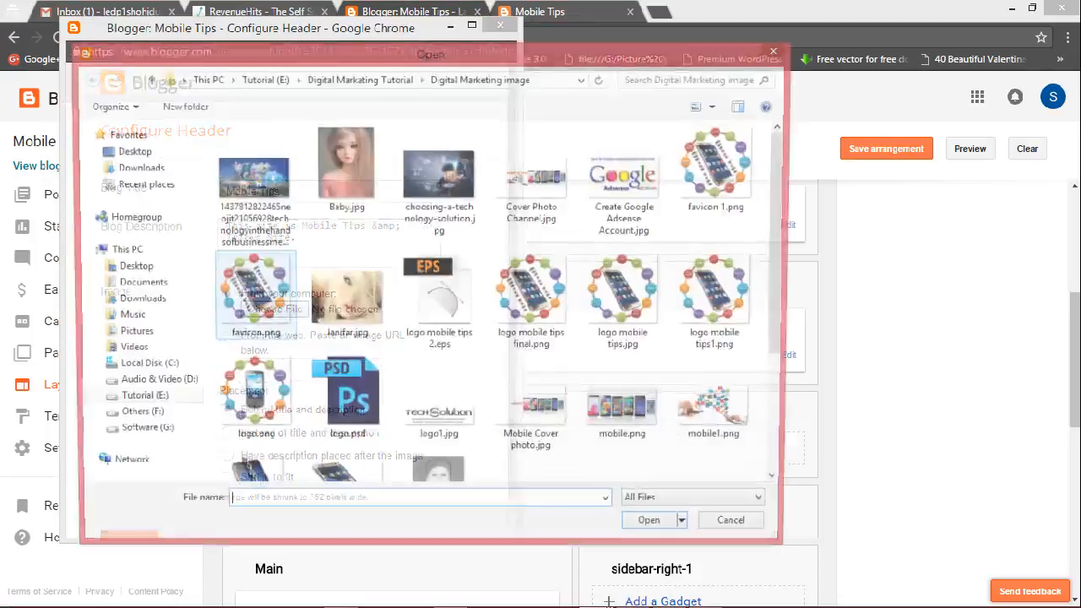
click(628, 404)
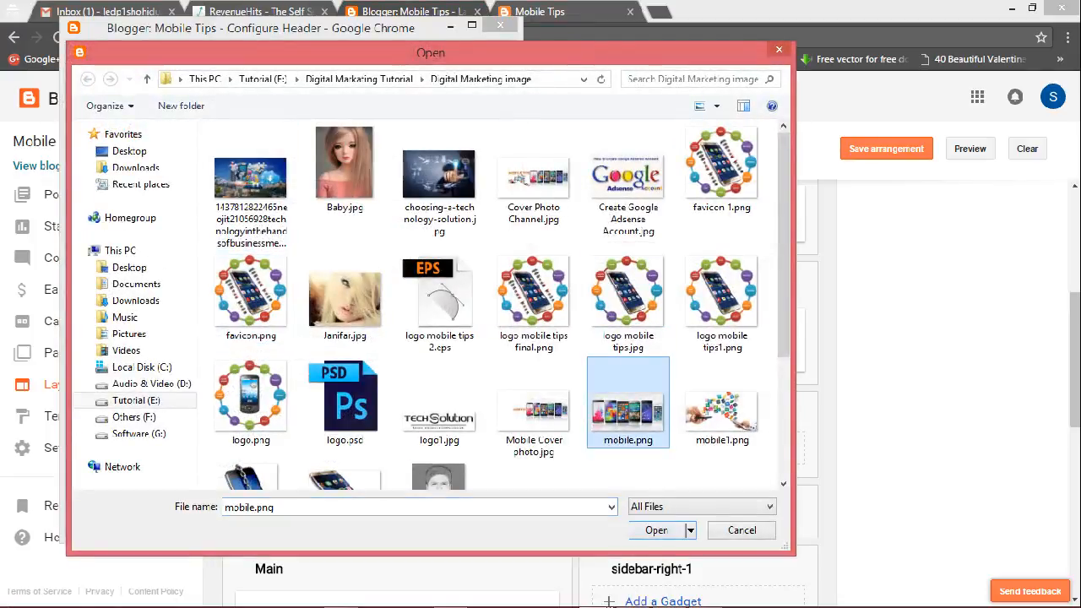
click(658, 530)
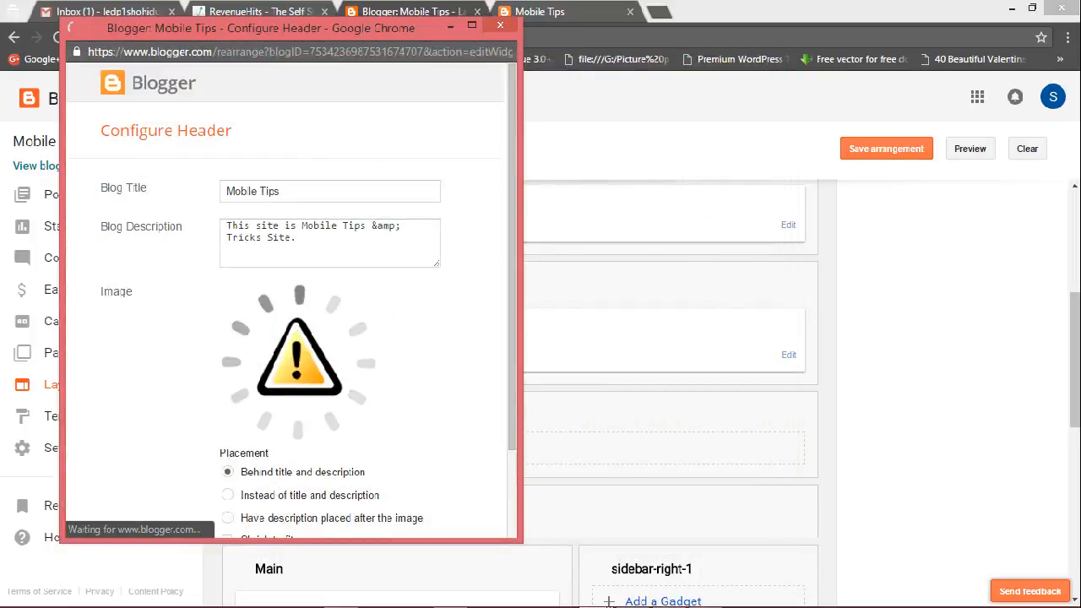
scroll(292, 338, down, 3)
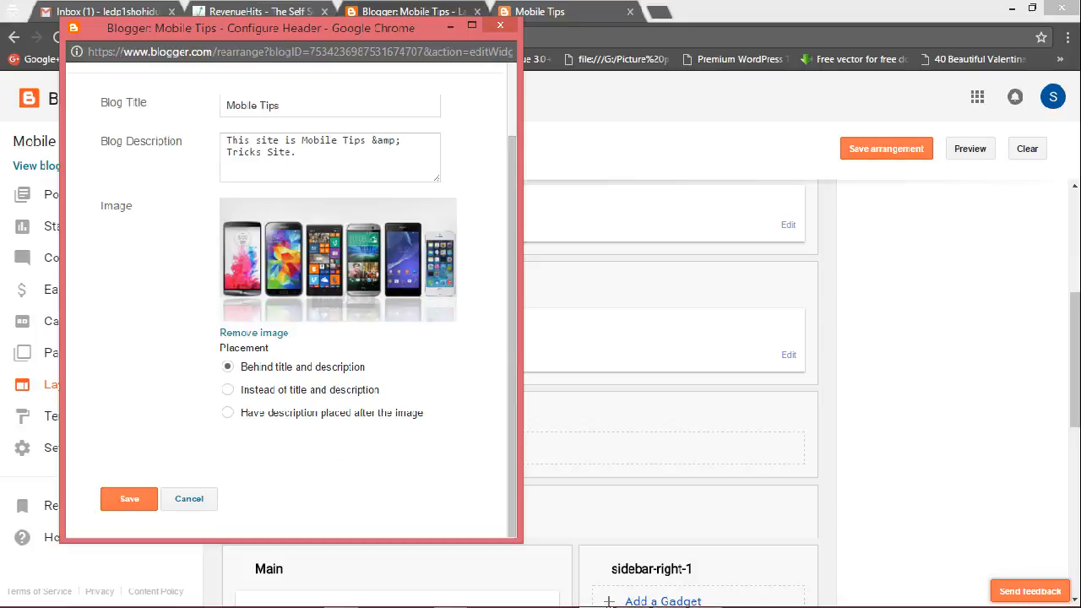
click(129, 499)
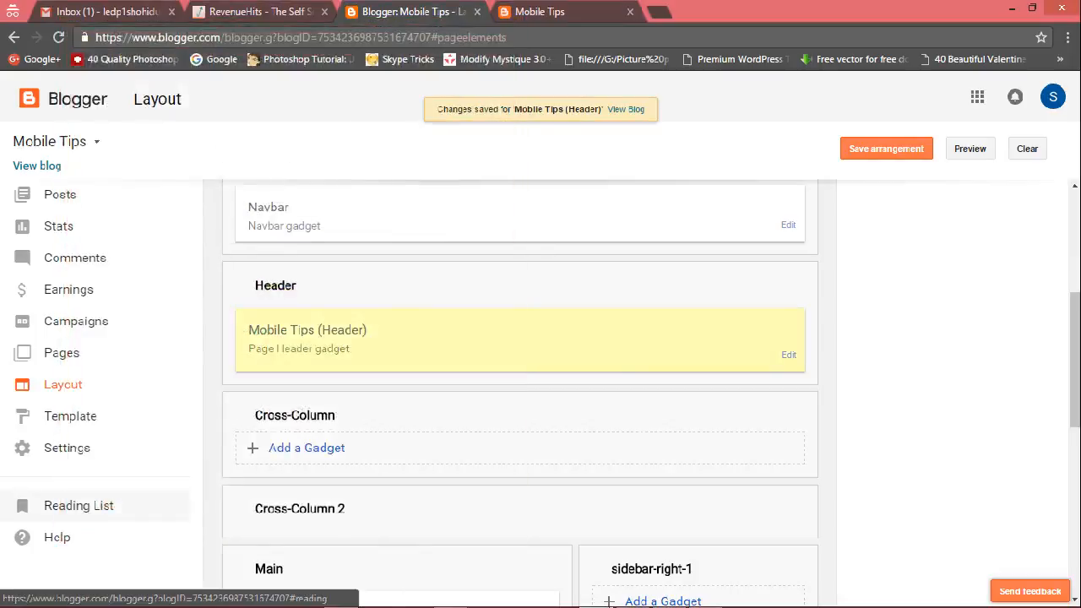
Glance at the live blog, then save the Layout arrangement.
click(540, 12)
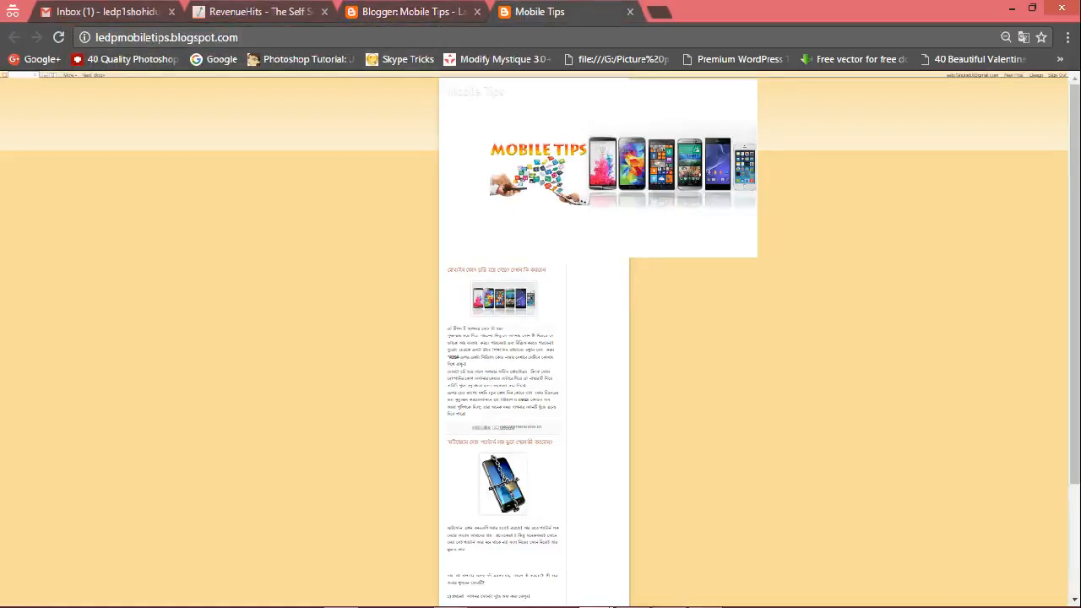
click(414, 12)
click(886, 149)
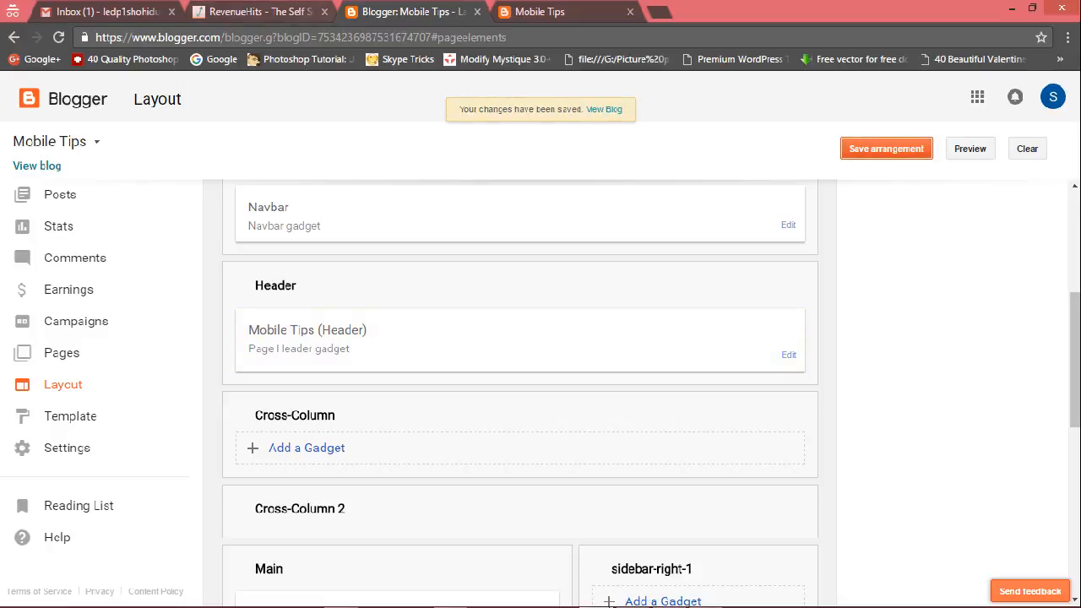
Reload the live blog and zoom in to examine the new header image.
click(541, 12)
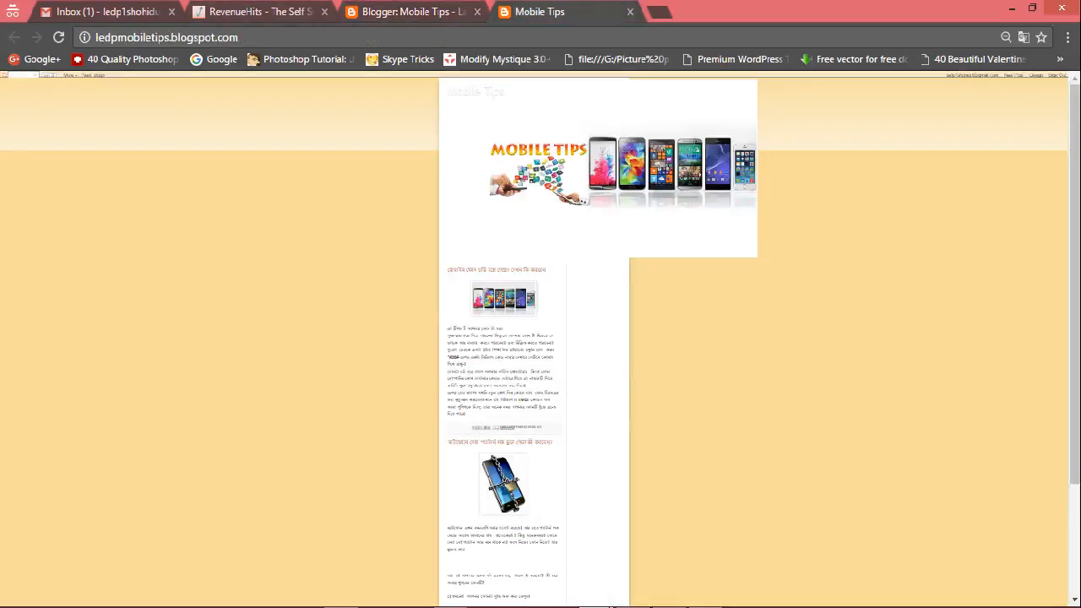
key(F5)
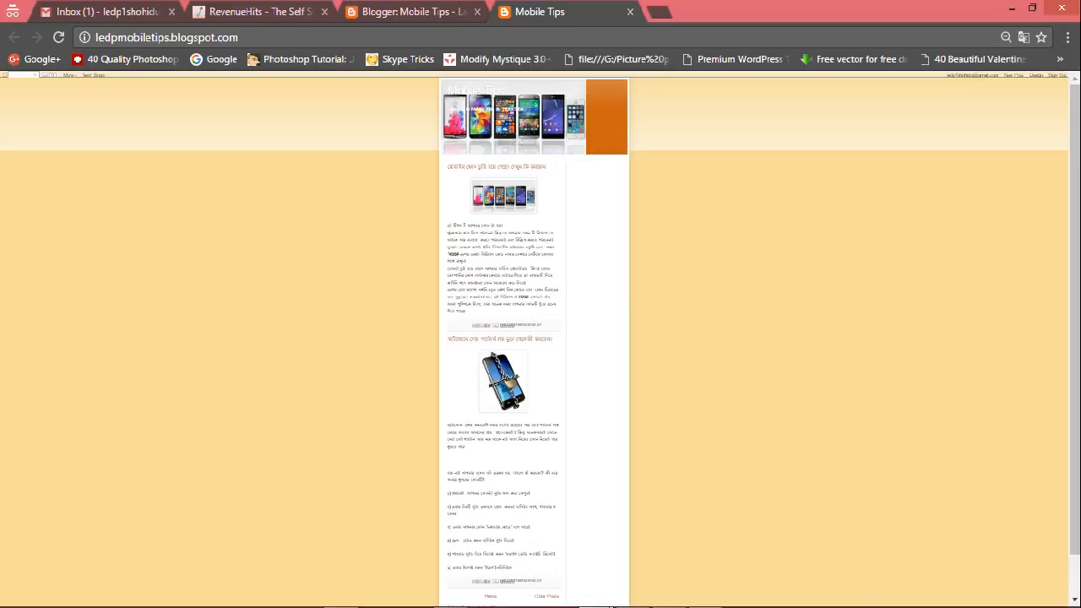
key(ctrl+plus)
key(ctrl+plus)
key(ctrl+plus)
key(ctrl+plus)
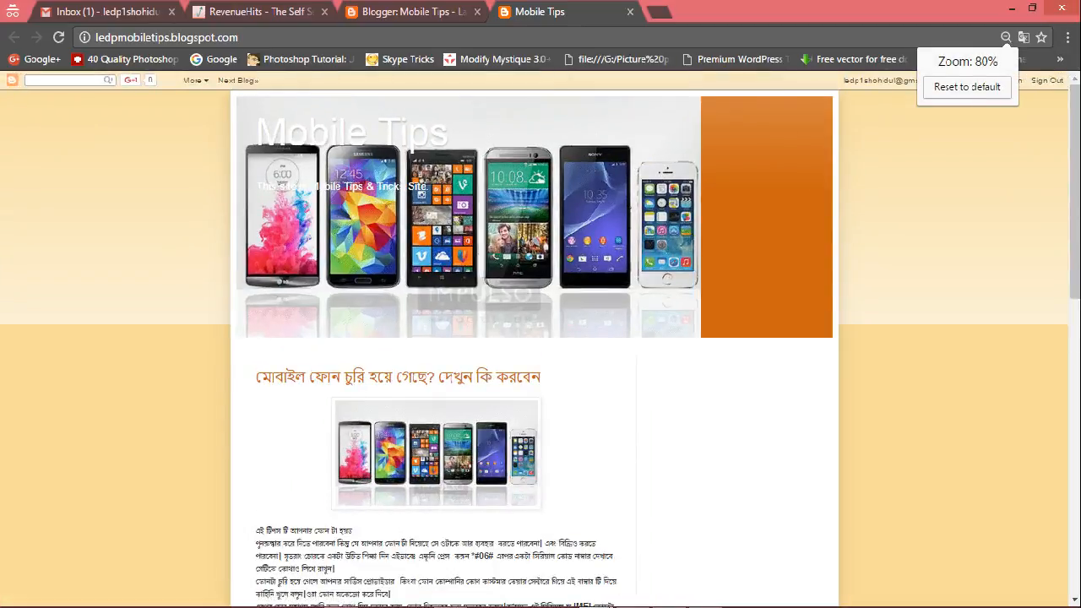
Open the Template Designer, set the entire blog width to 750 px, and apply it to the blog.
click(411, 11)
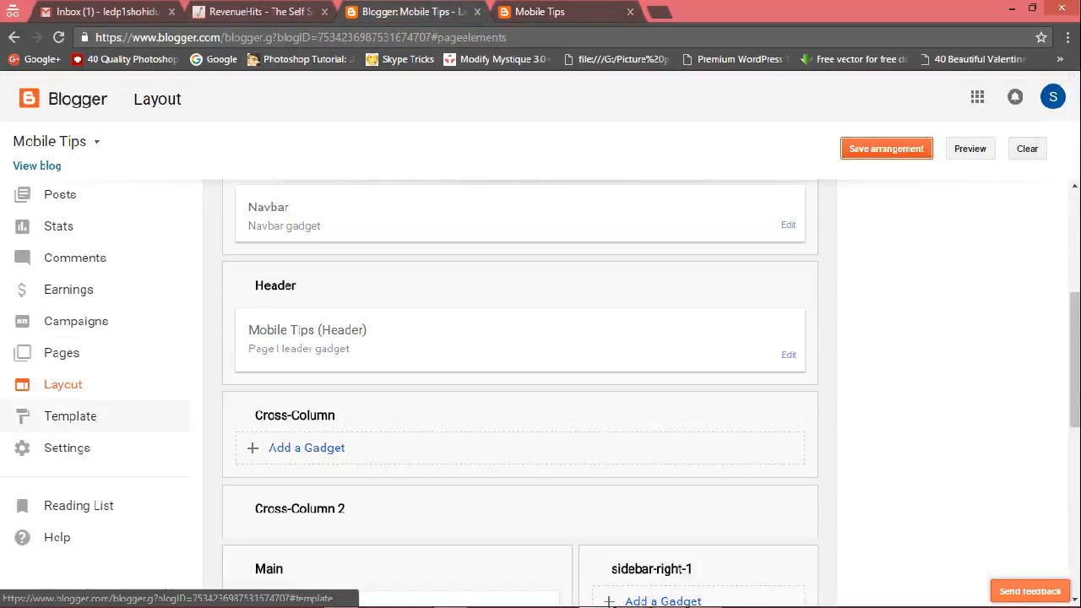
click(70, 416)
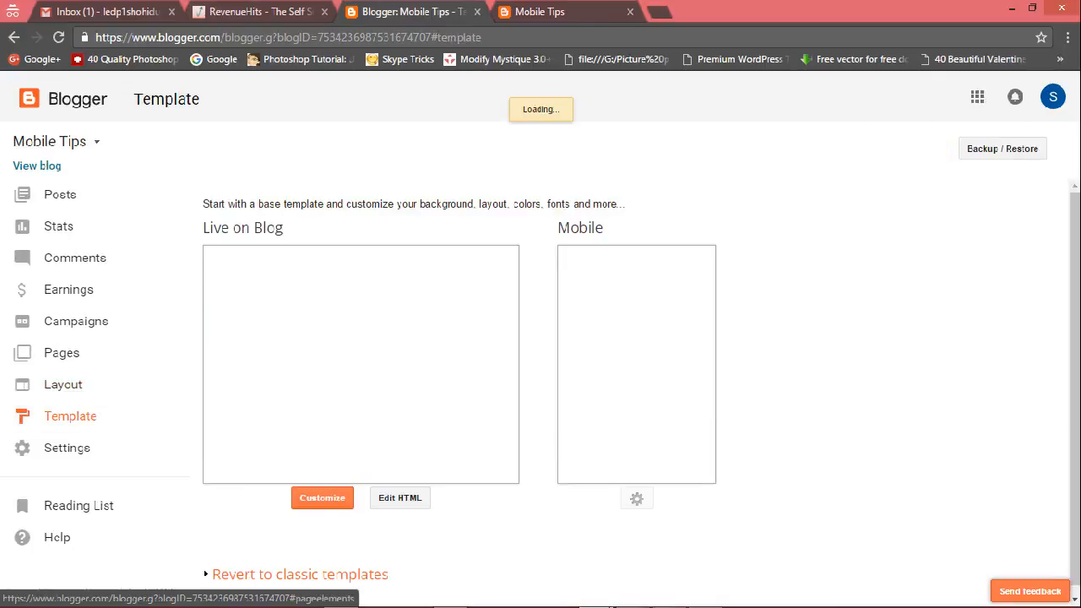
scroll(566, 380, down, 5)
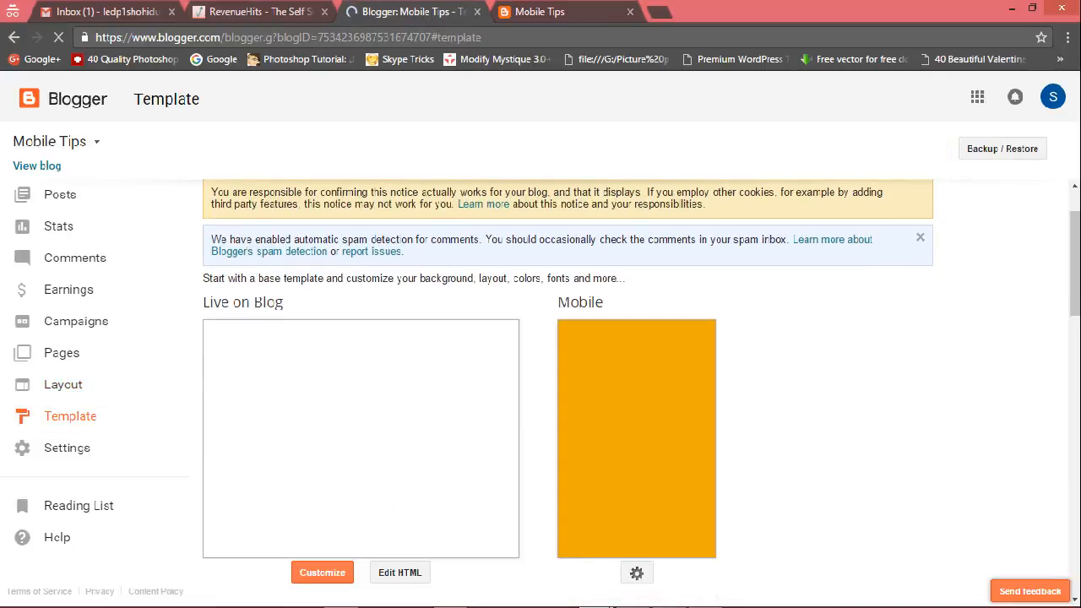
scroll(363, 380, down, 1)
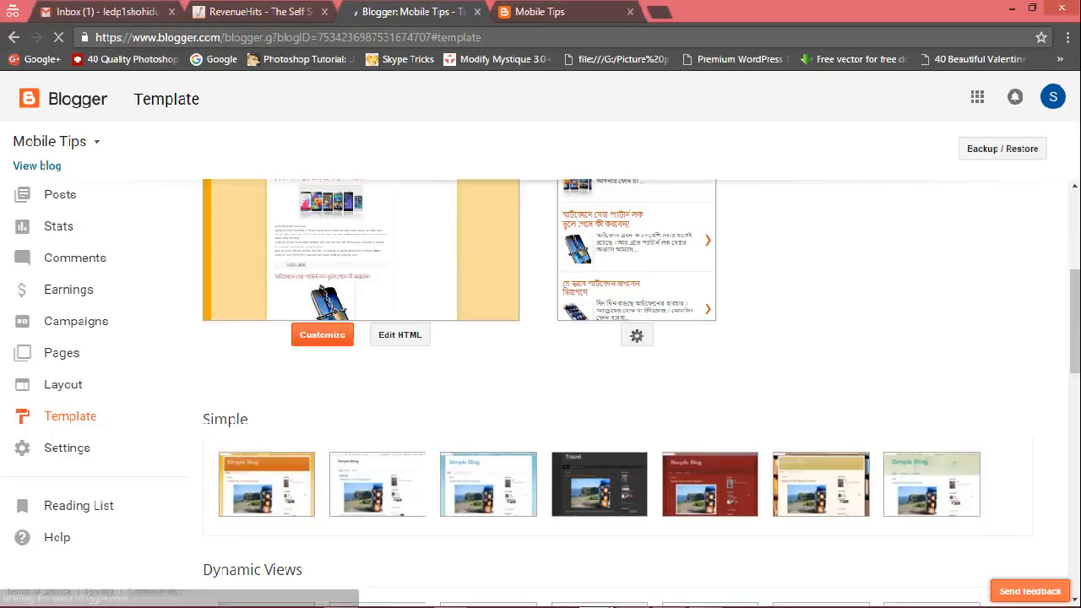
click(322, 334)
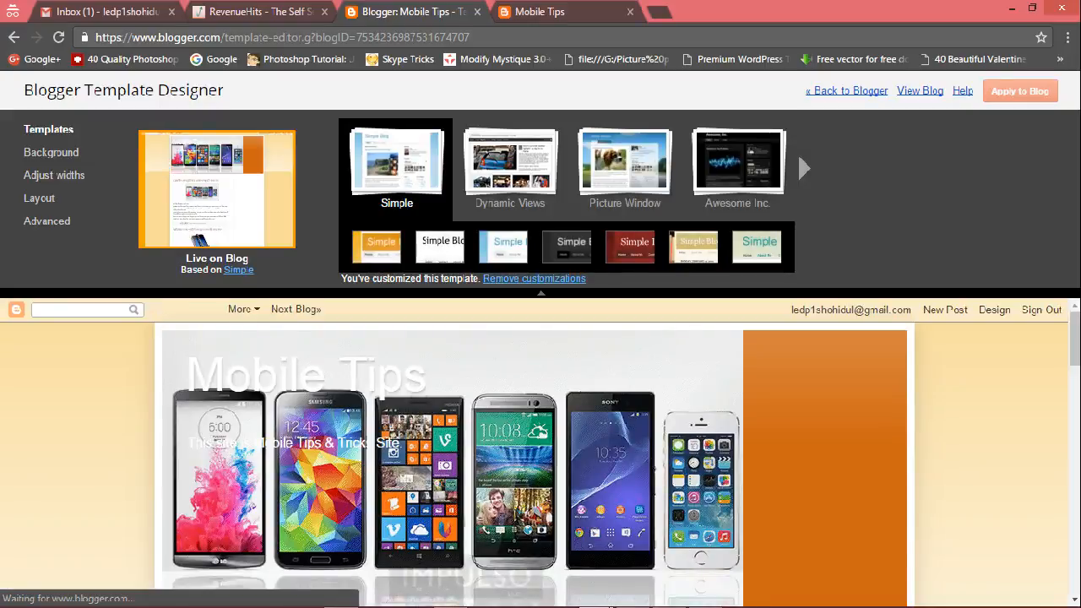
click(47, 221)
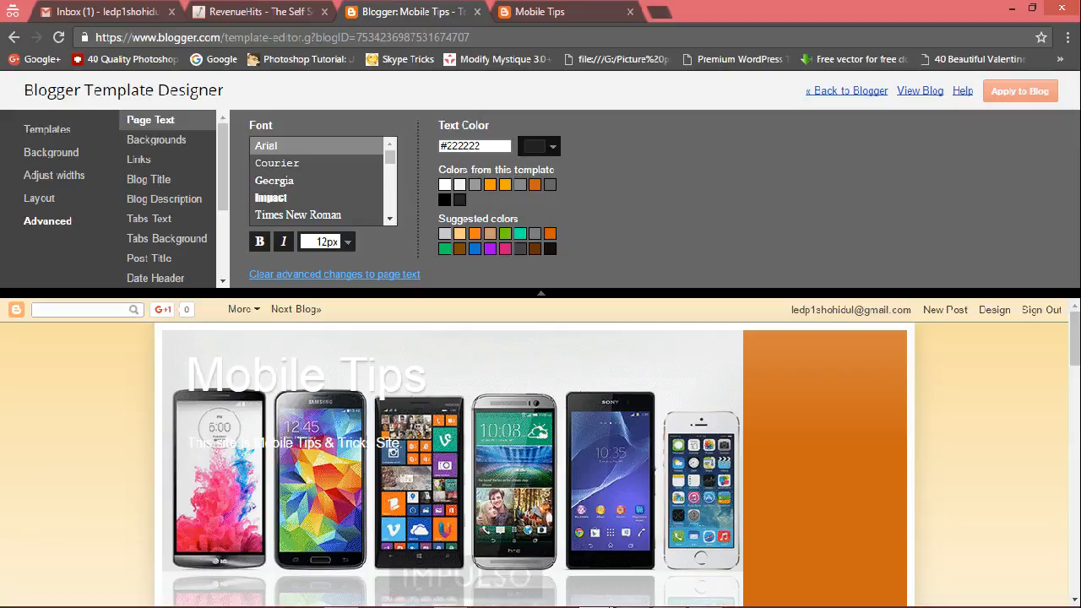
click(57, 175)
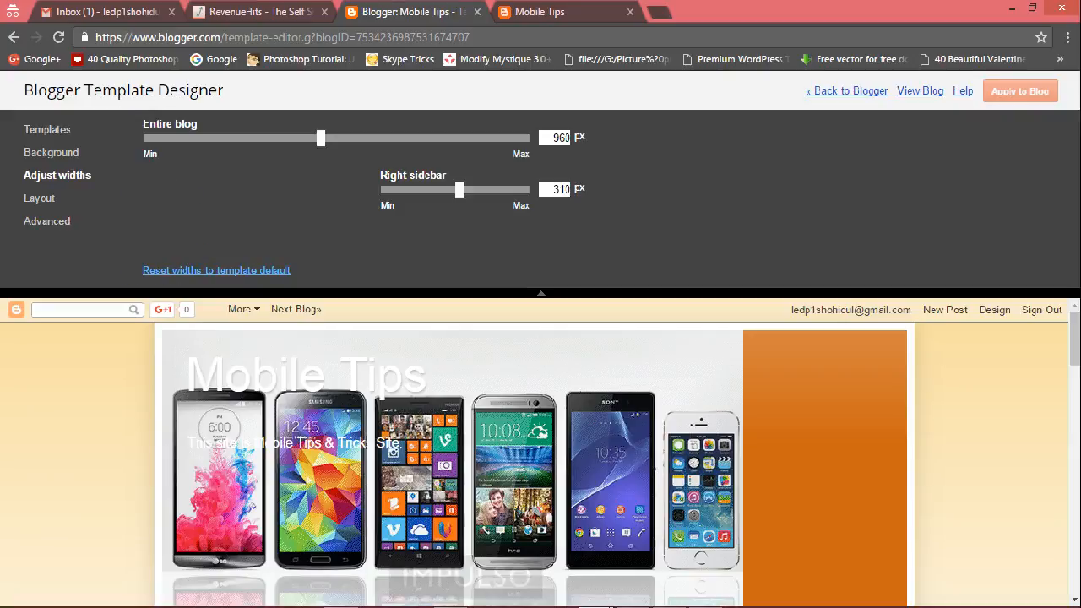
scroll(611, 606, down, 3)
drag(321, 139, 240, 139)
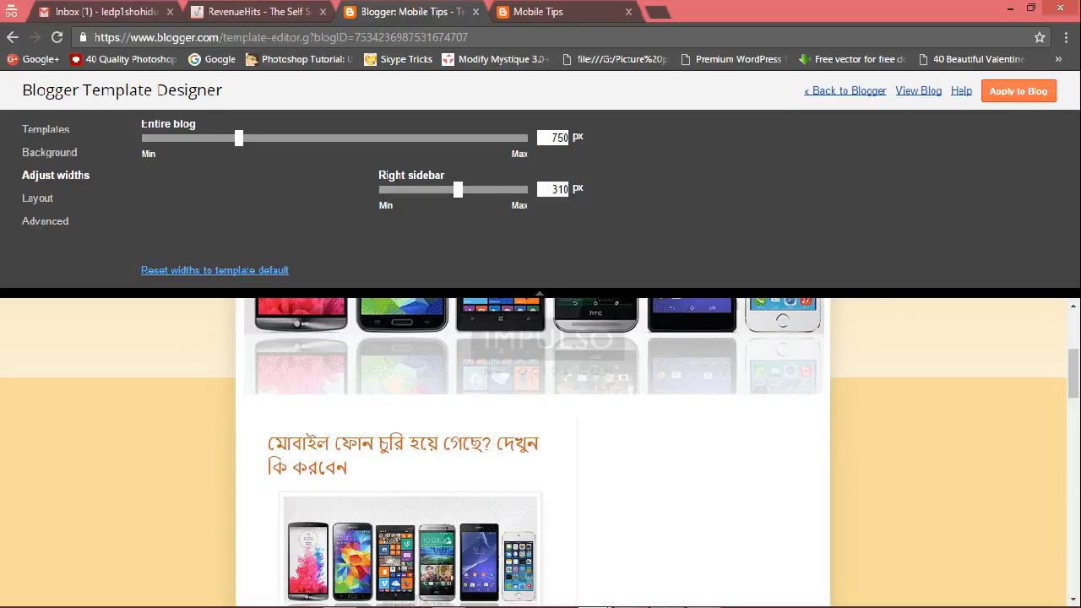
click(1019, 92)
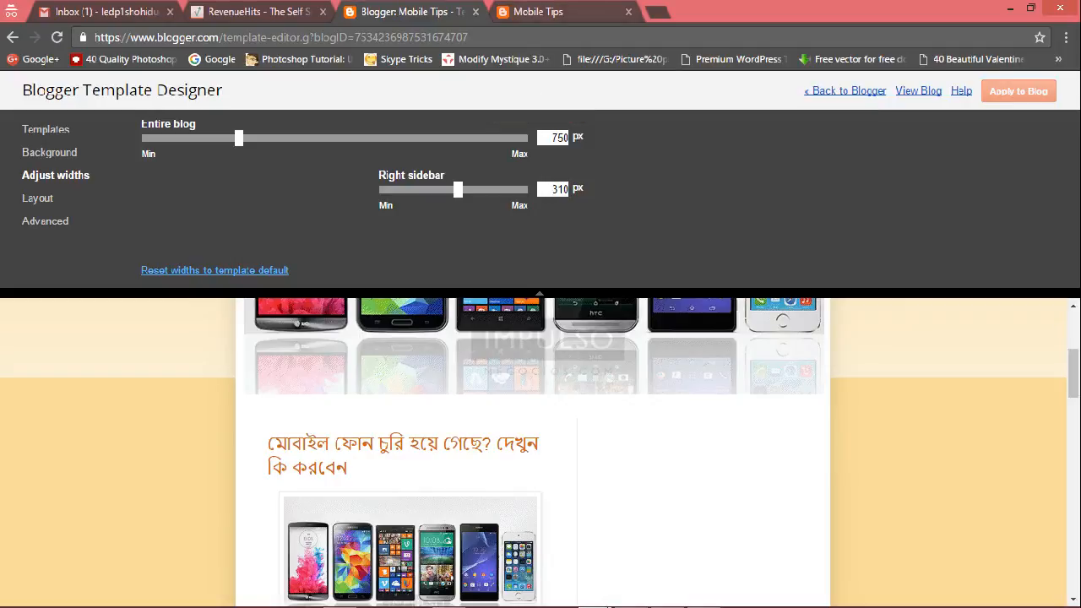
Reload the live blog to check the new width.
click(541, 11)
click(57, 38)
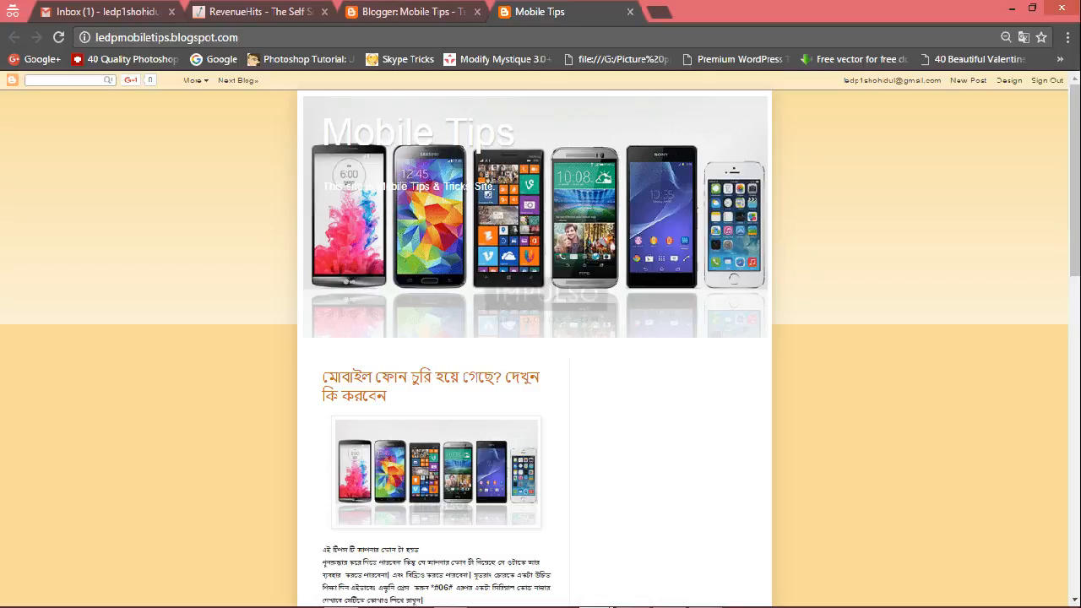
In the Template Designer's advanced settings, set the blog title color to #cc1177 and font to Georgia, then apply to the blog.
click(412, 11)
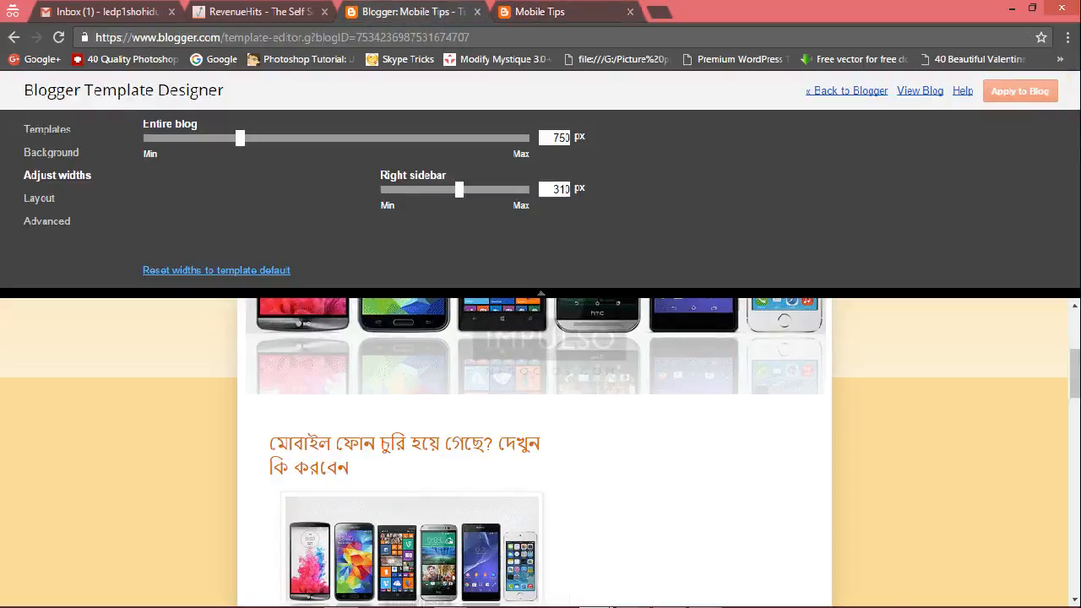
click(47, 221)
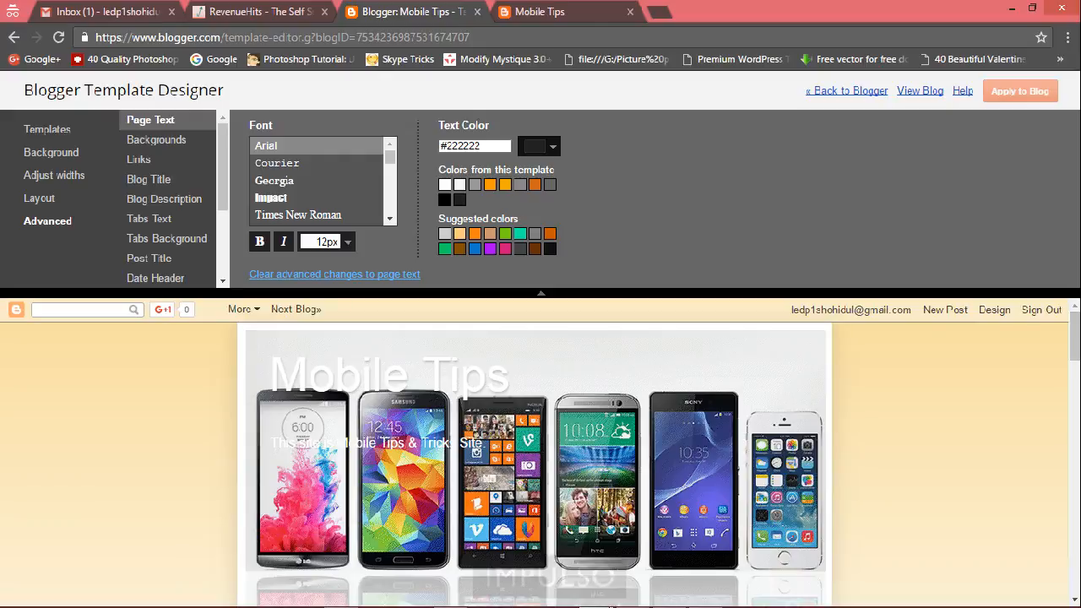
click(148, 179)
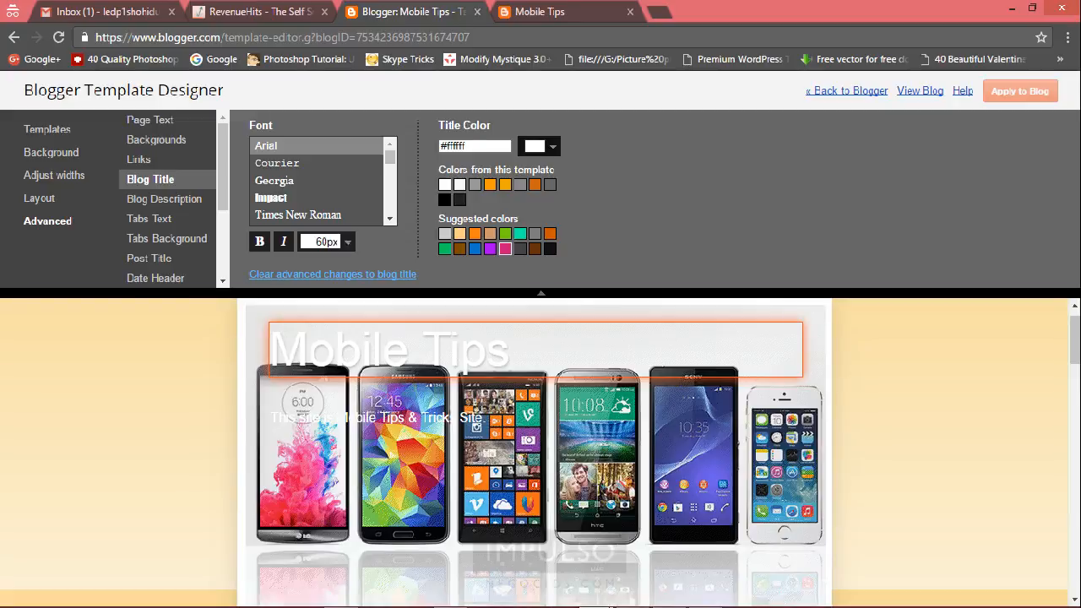
click(505, 248)
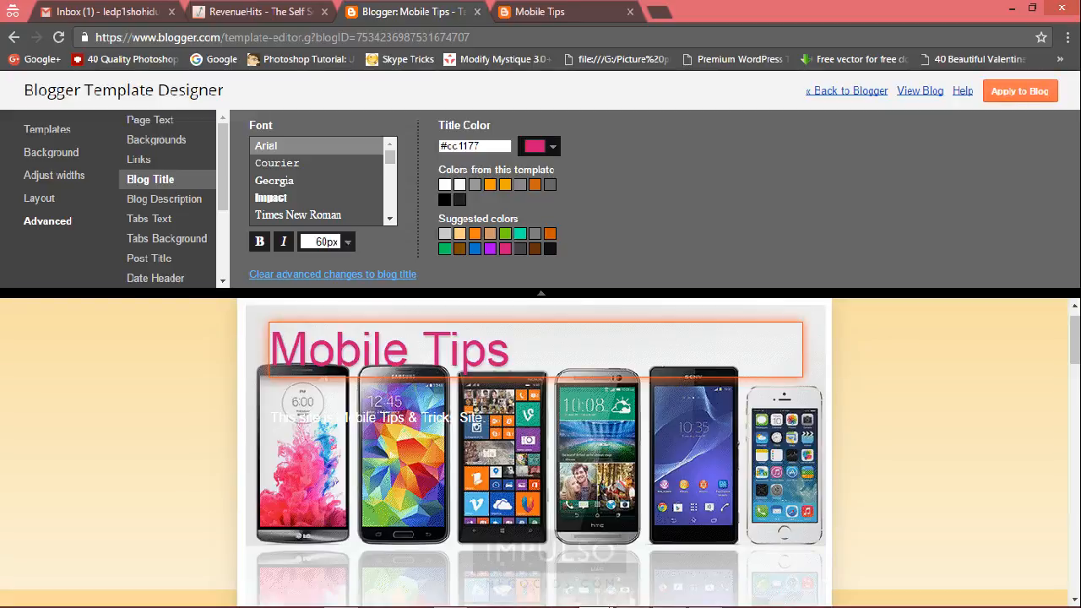
click(475, 234)
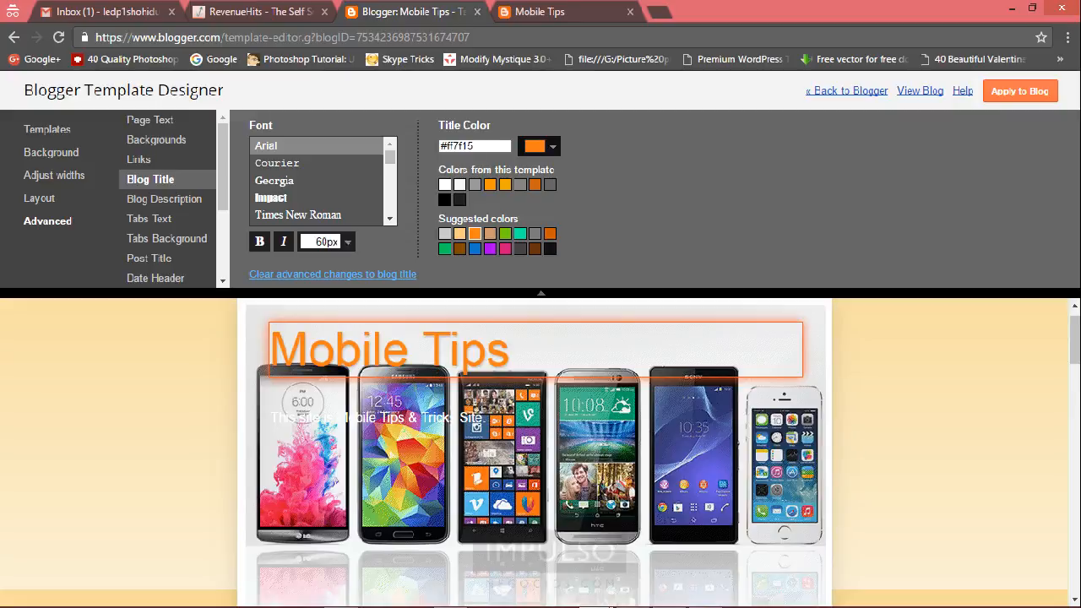
click(521, 234)
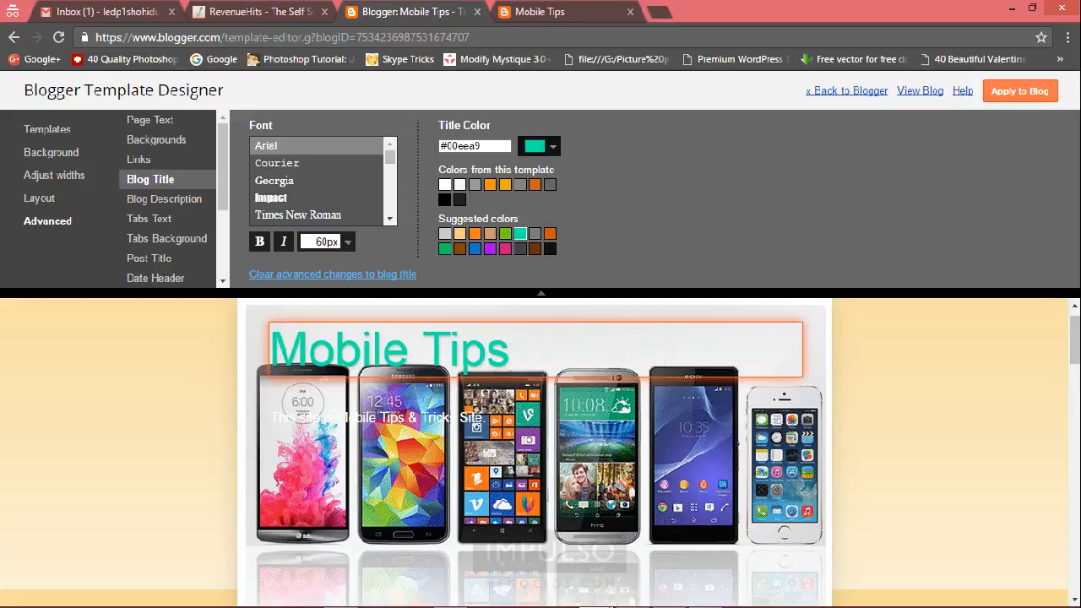
click(474, 234)
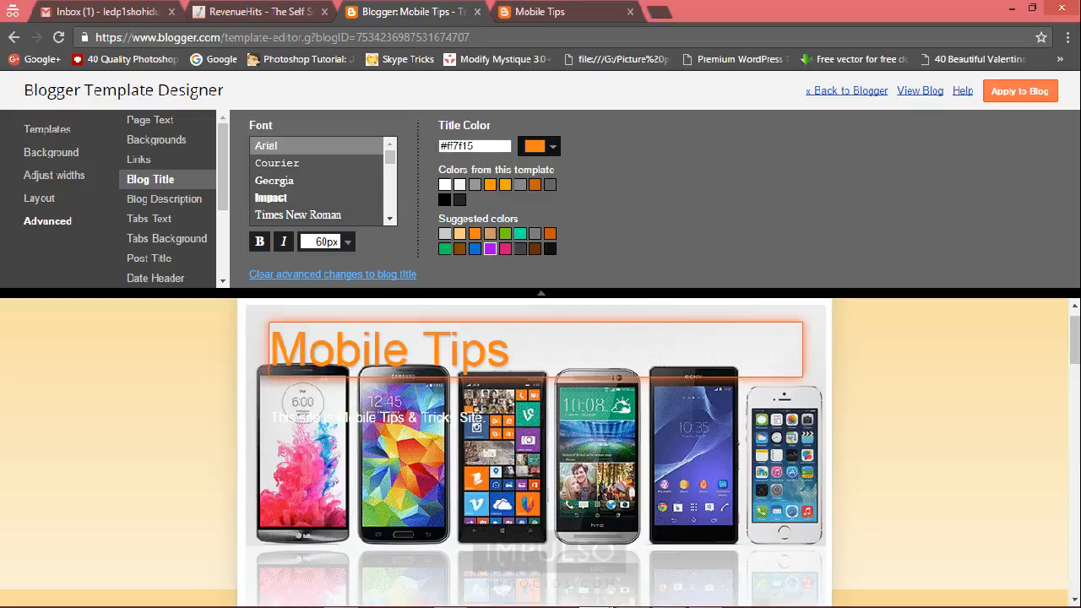
click(505, 249)
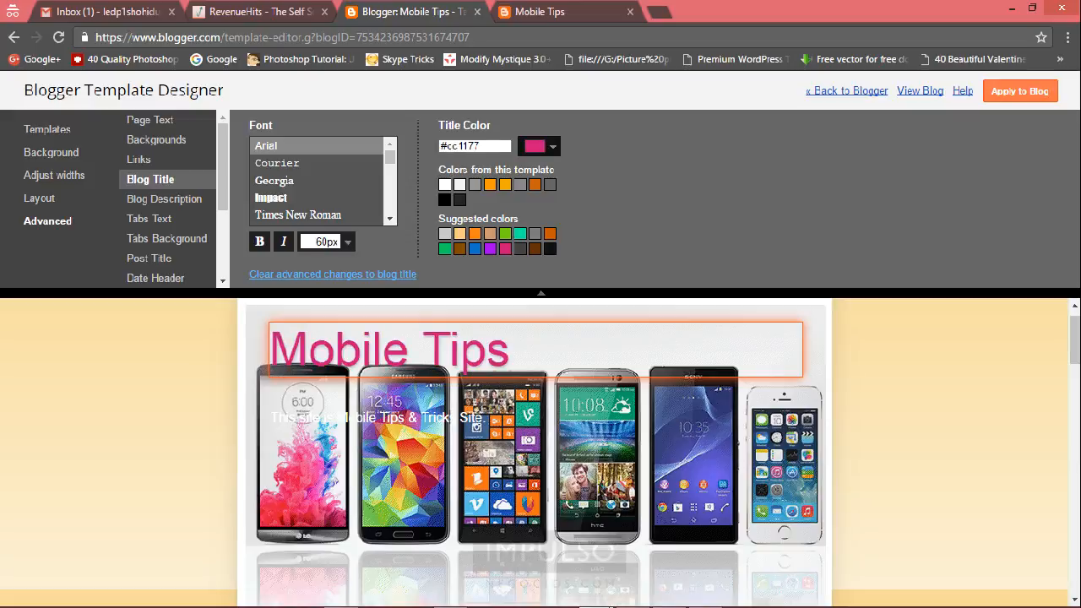
click(275, 181)
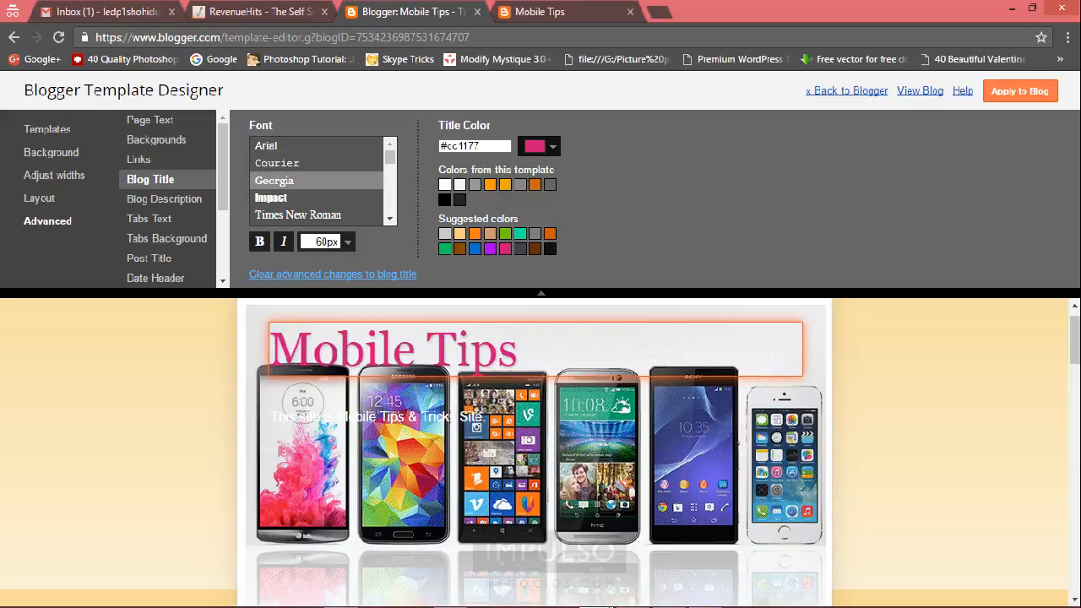
click(1019, 91)
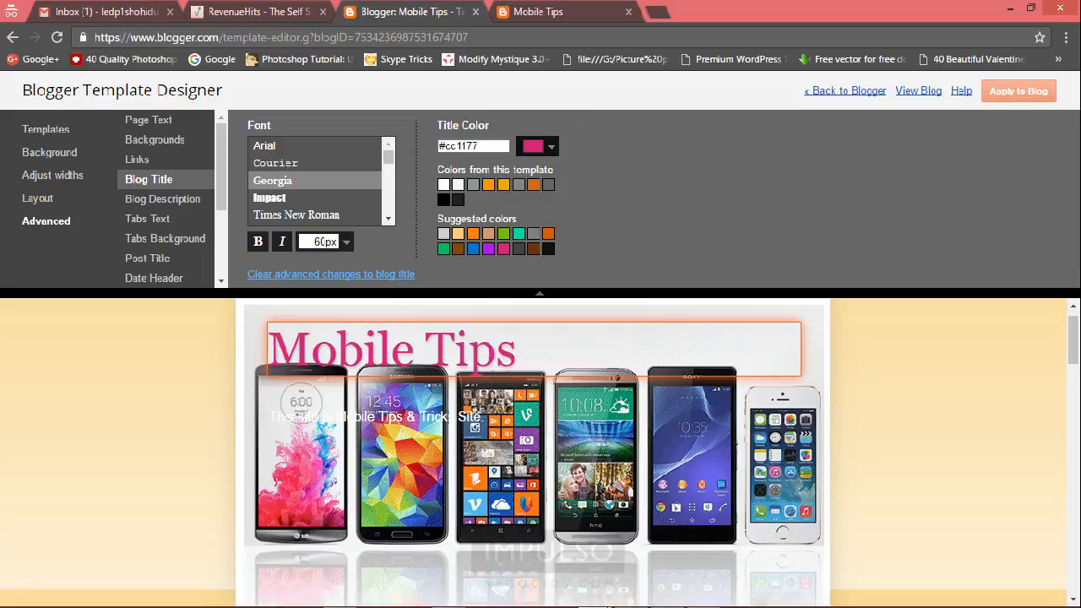
Reload the live blog and scroll through it to review the restyled title and posts.
click(539, 12)
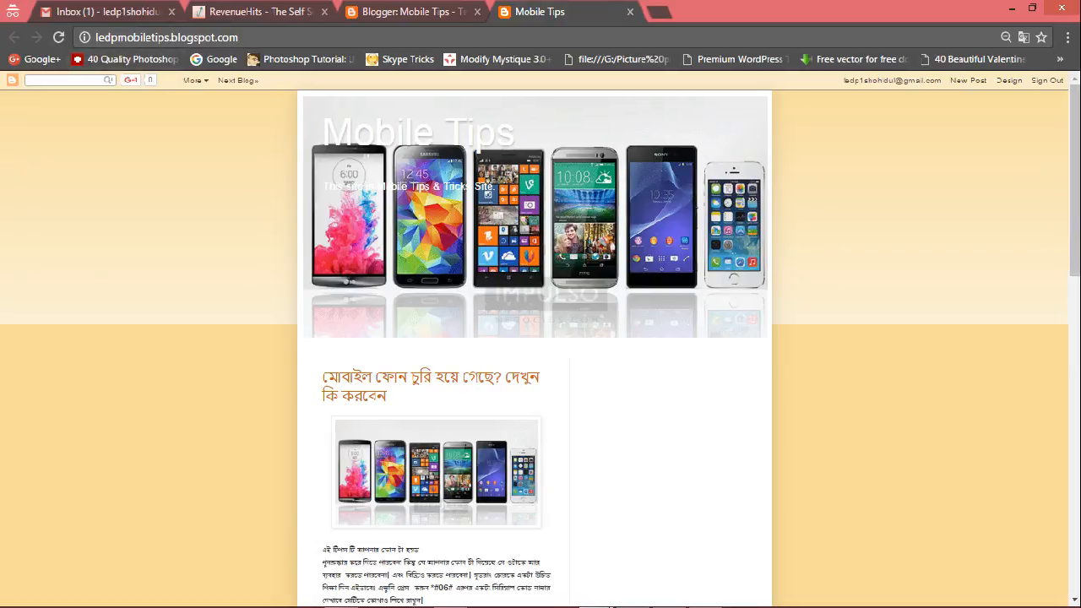
click(56, 37)
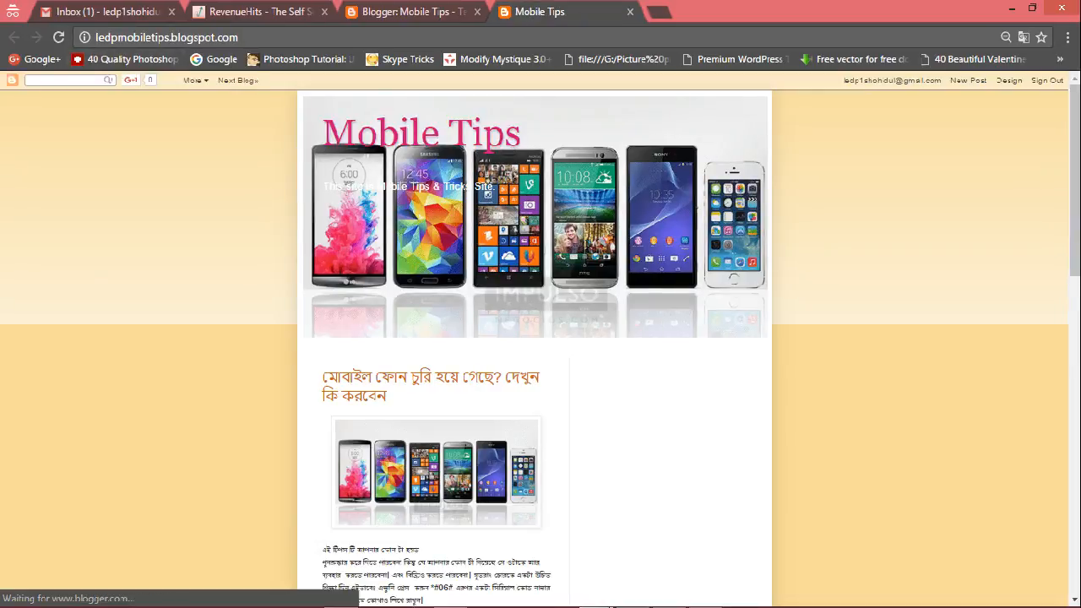
scroll(541, 338, down, 10)
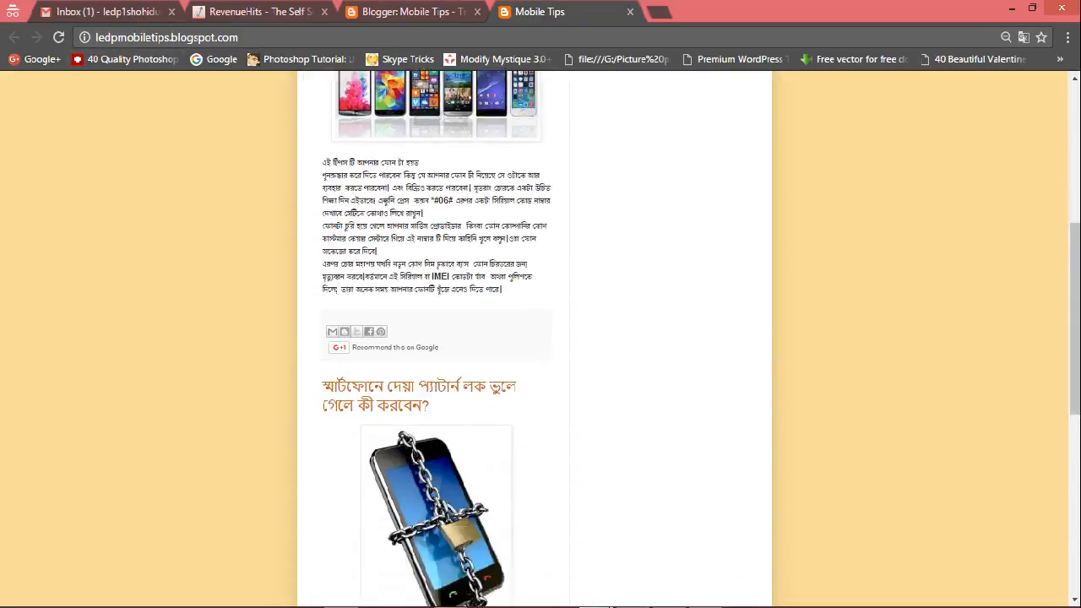
scroll(541, 338, down, 1)
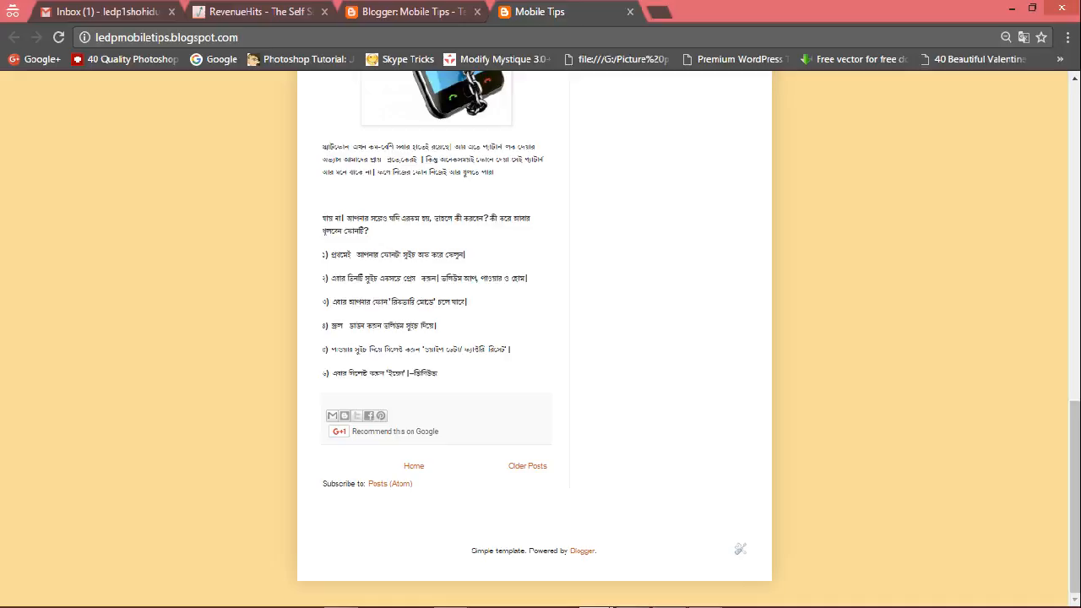
click(705, 595)
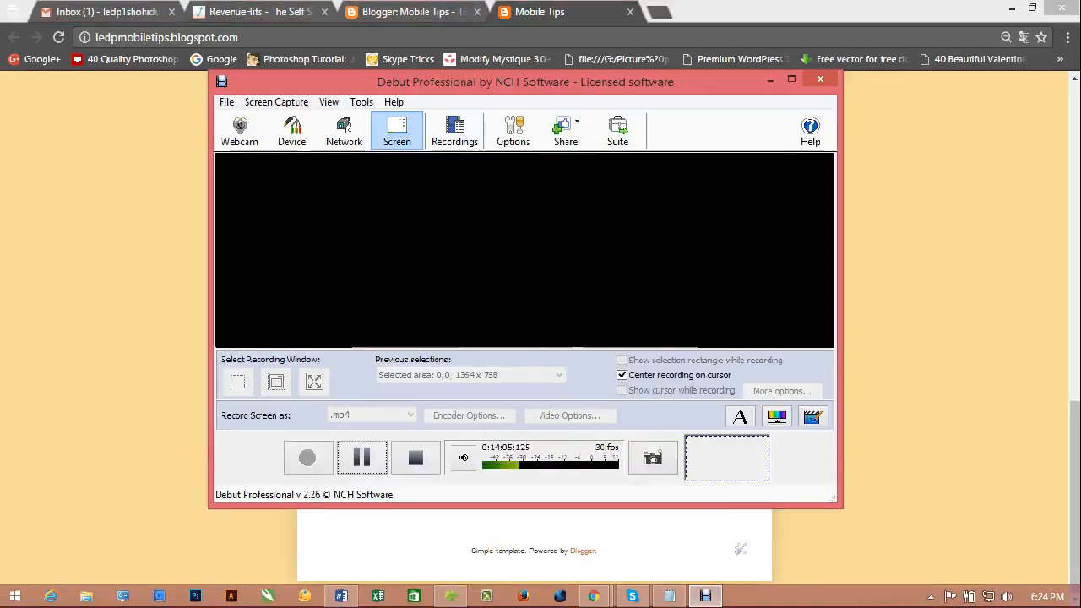